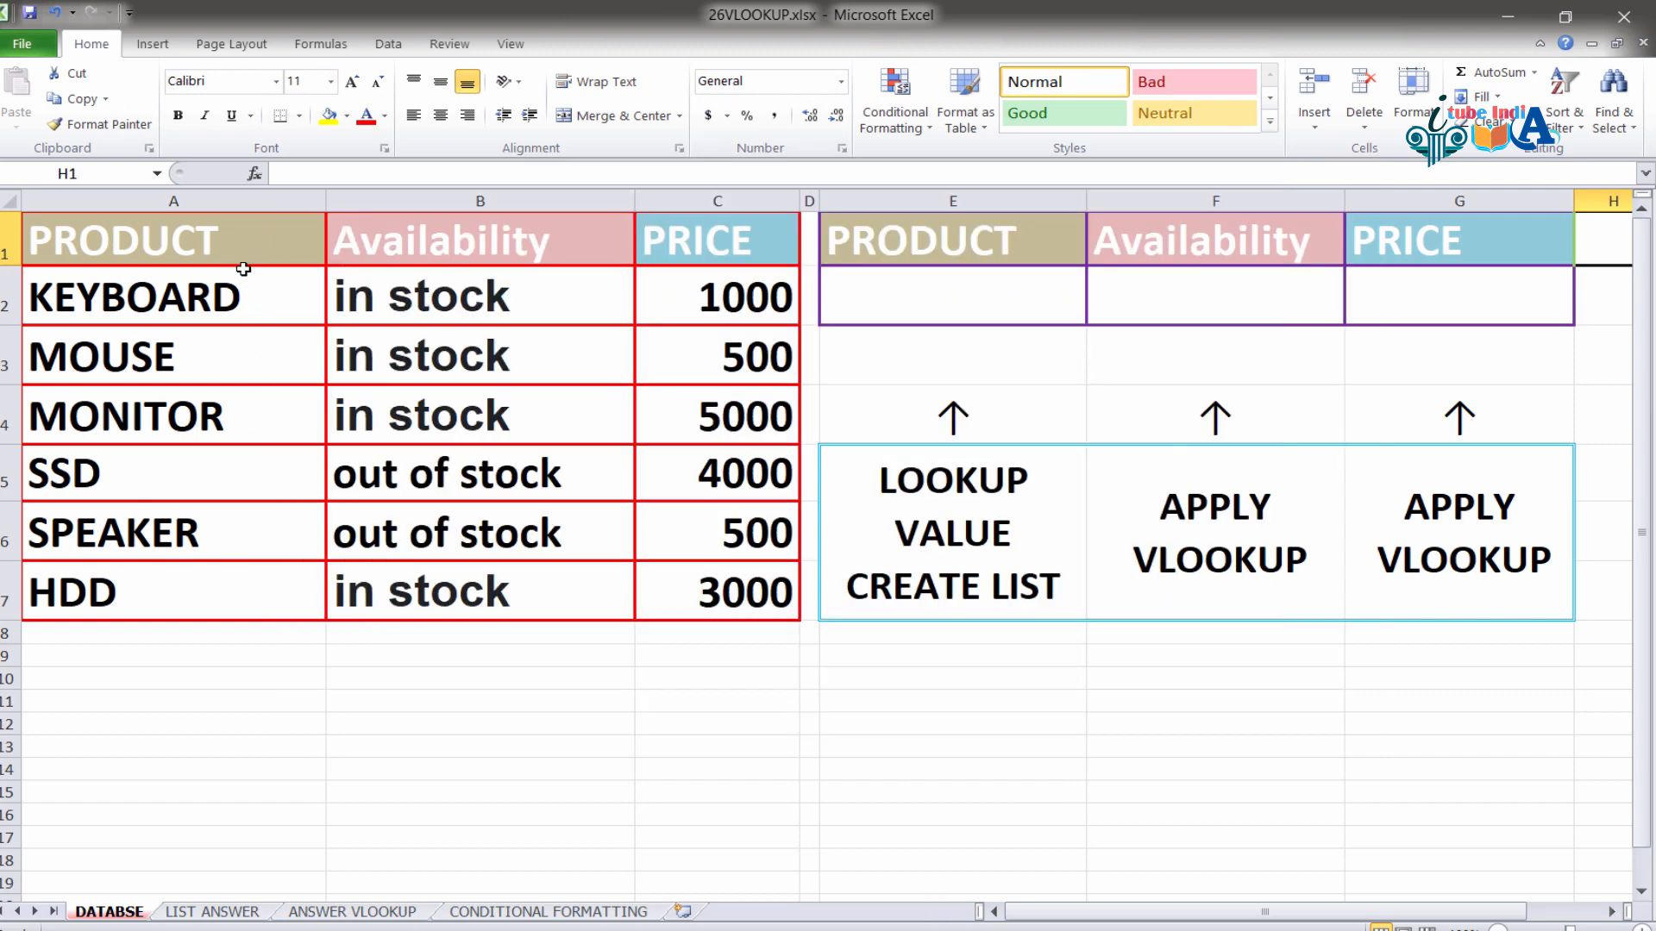
- Examine the product table in A1:C7 and the empty lookup cells E2, F2 and G2
drag(225, 248, 163, 614)
click(444, 604)
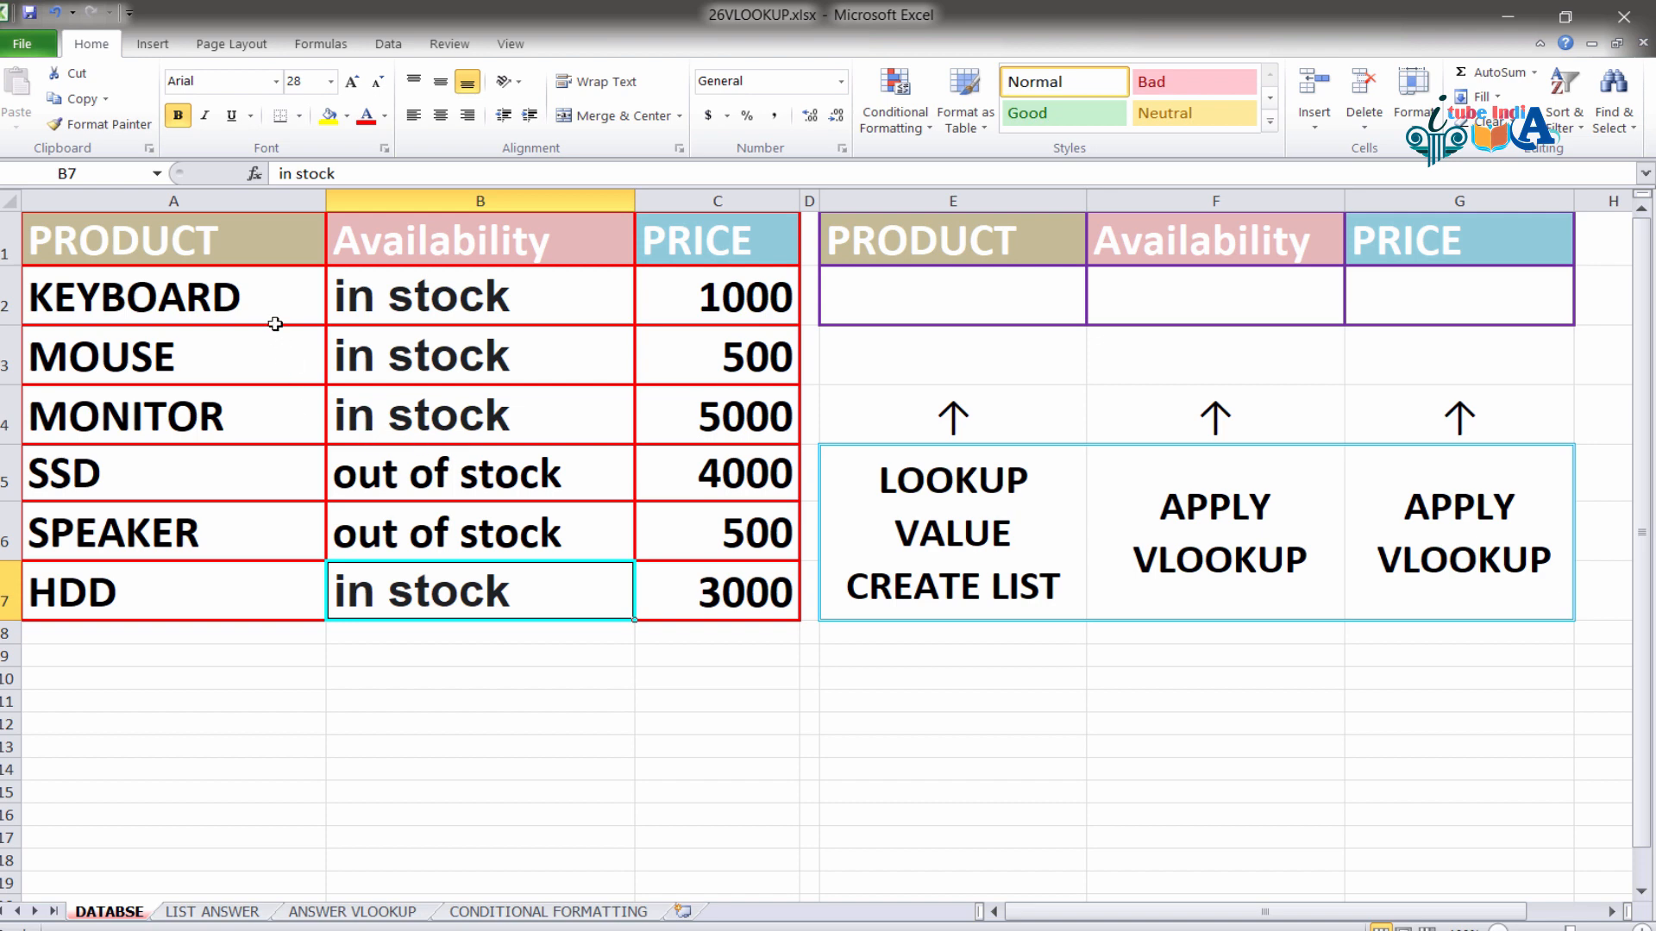
click(227, 300)
click(439, 302)
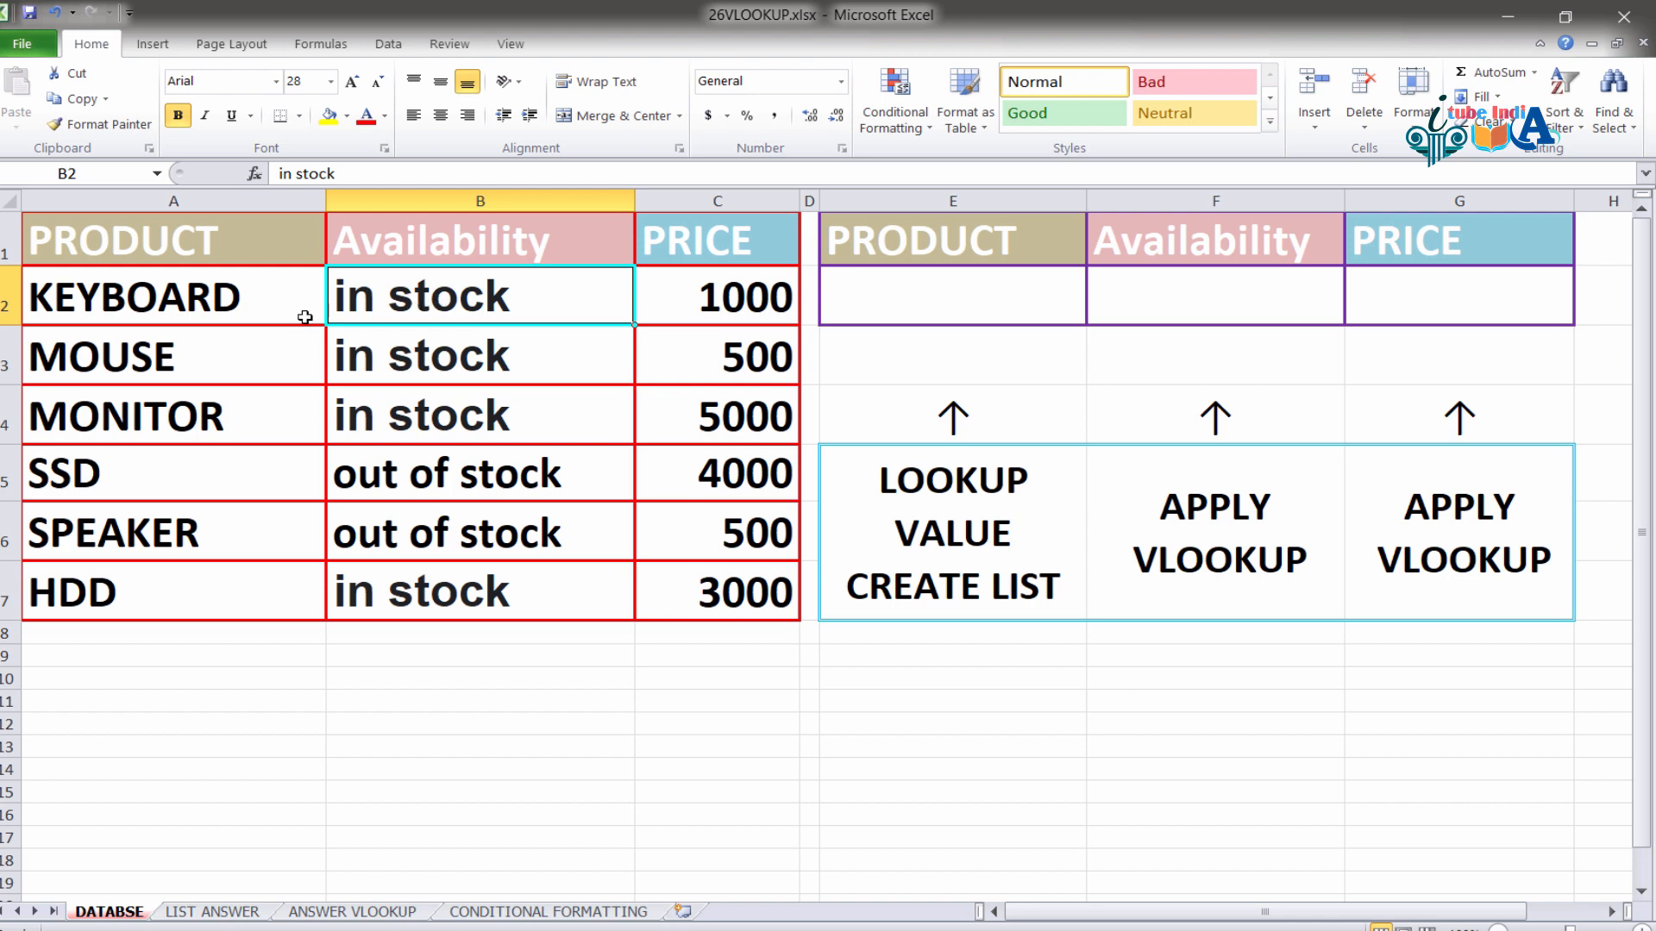
click(250, 313)
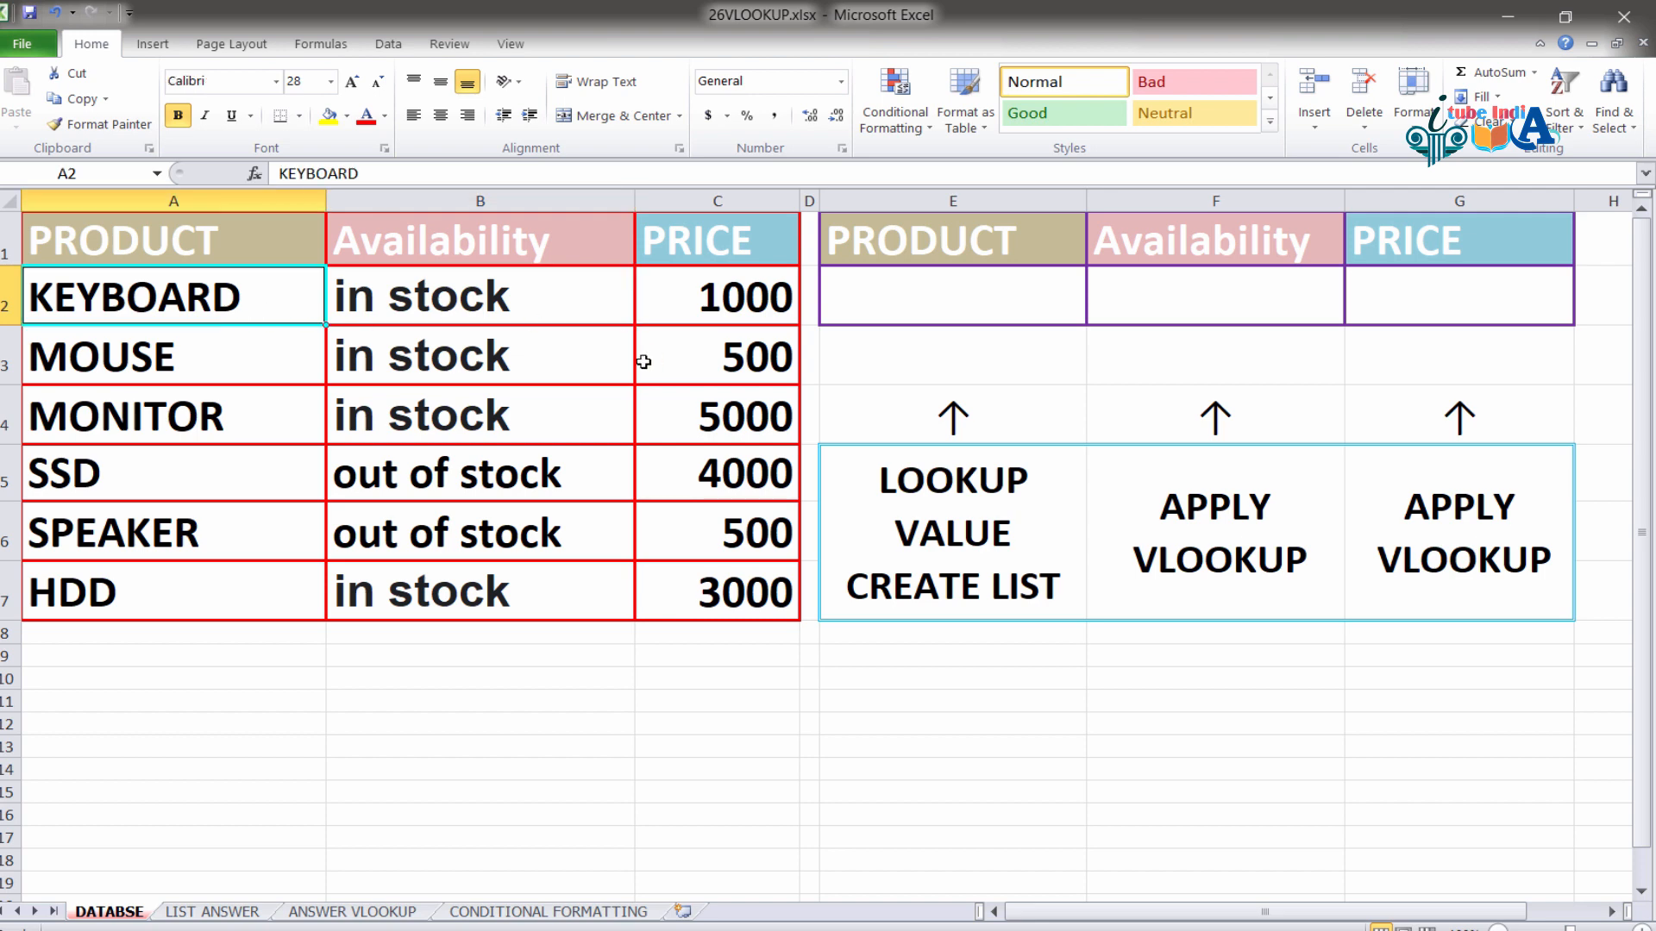
click(1049, 291)
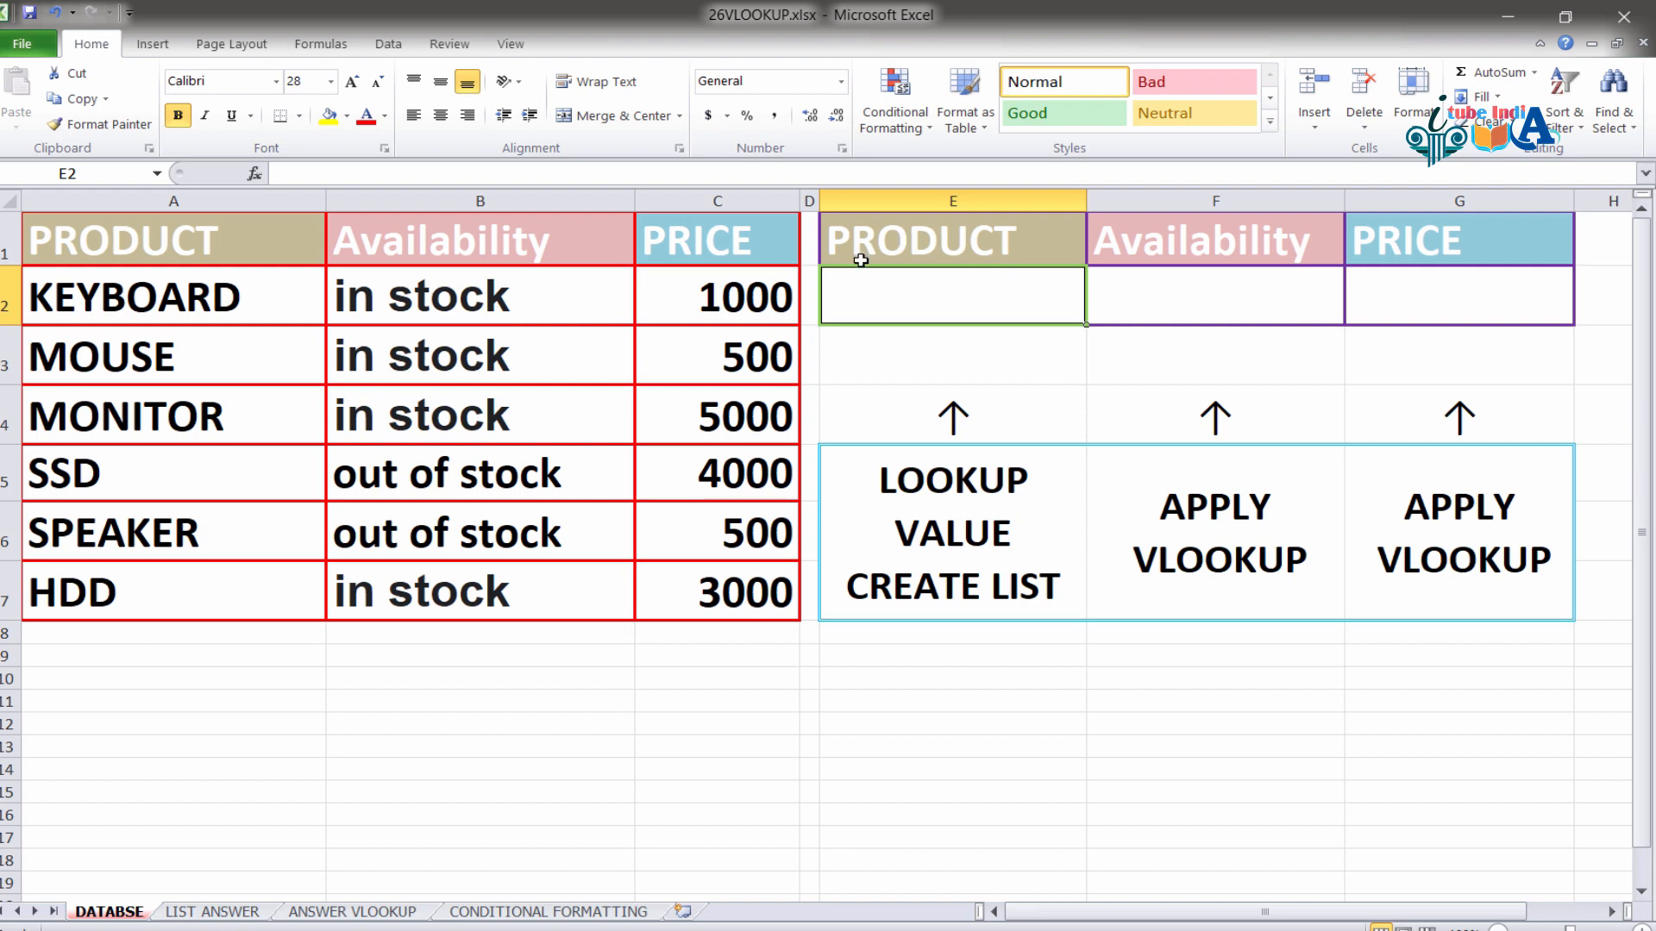
click(1230, 282)
click(1500, 309)
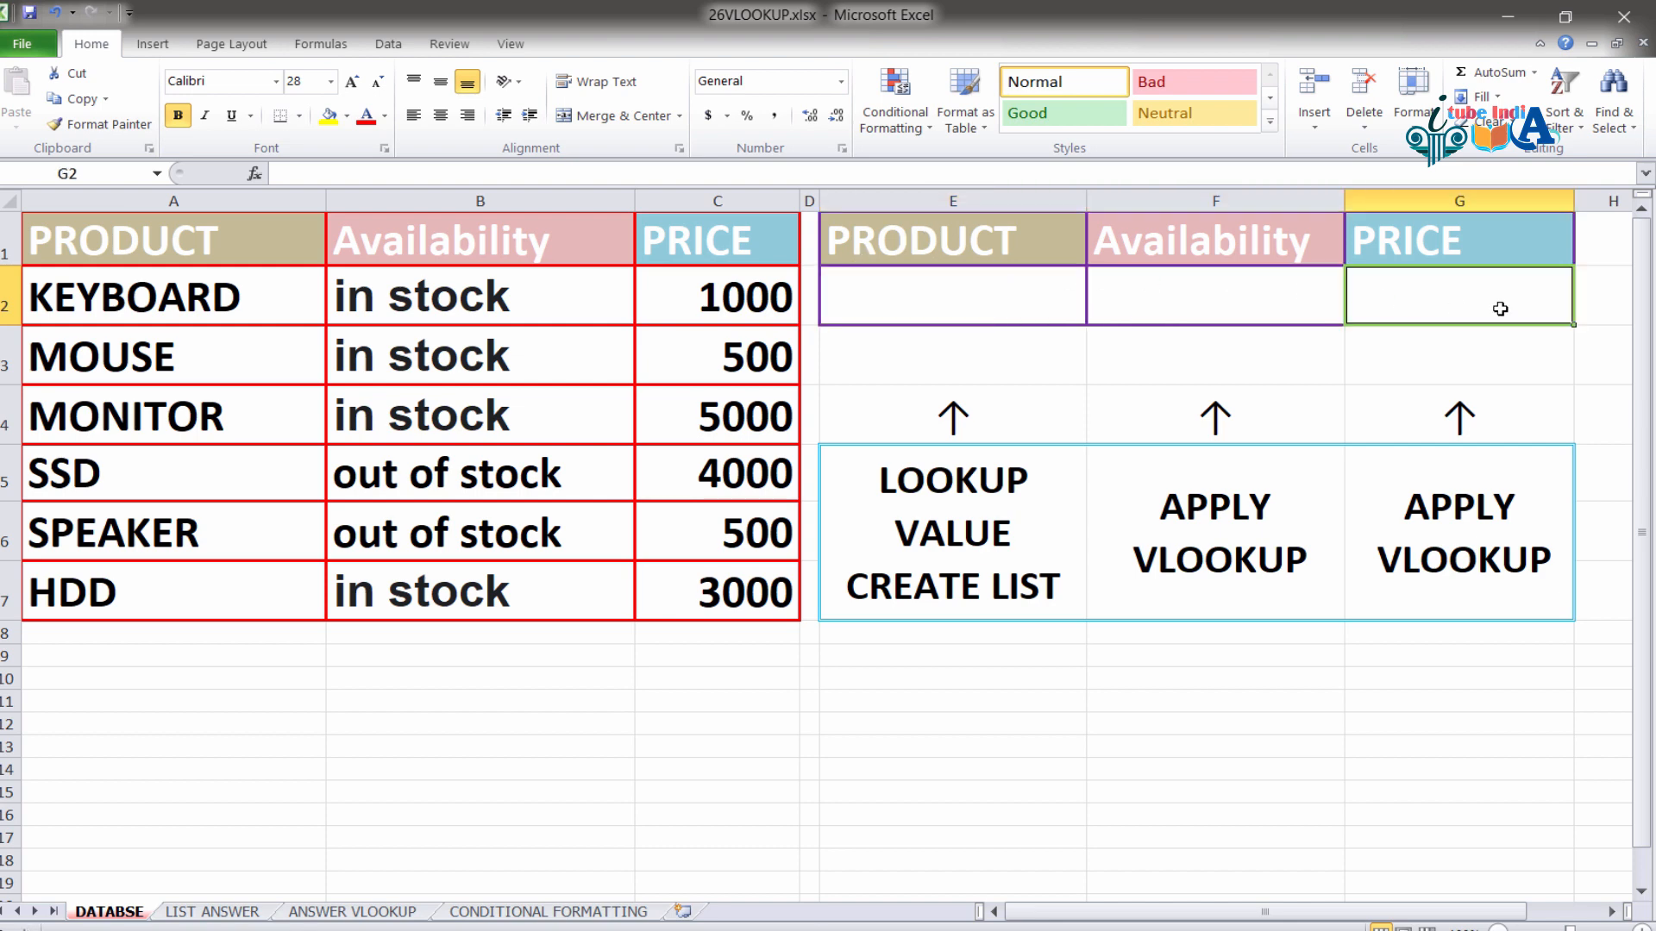
click(996, 294)
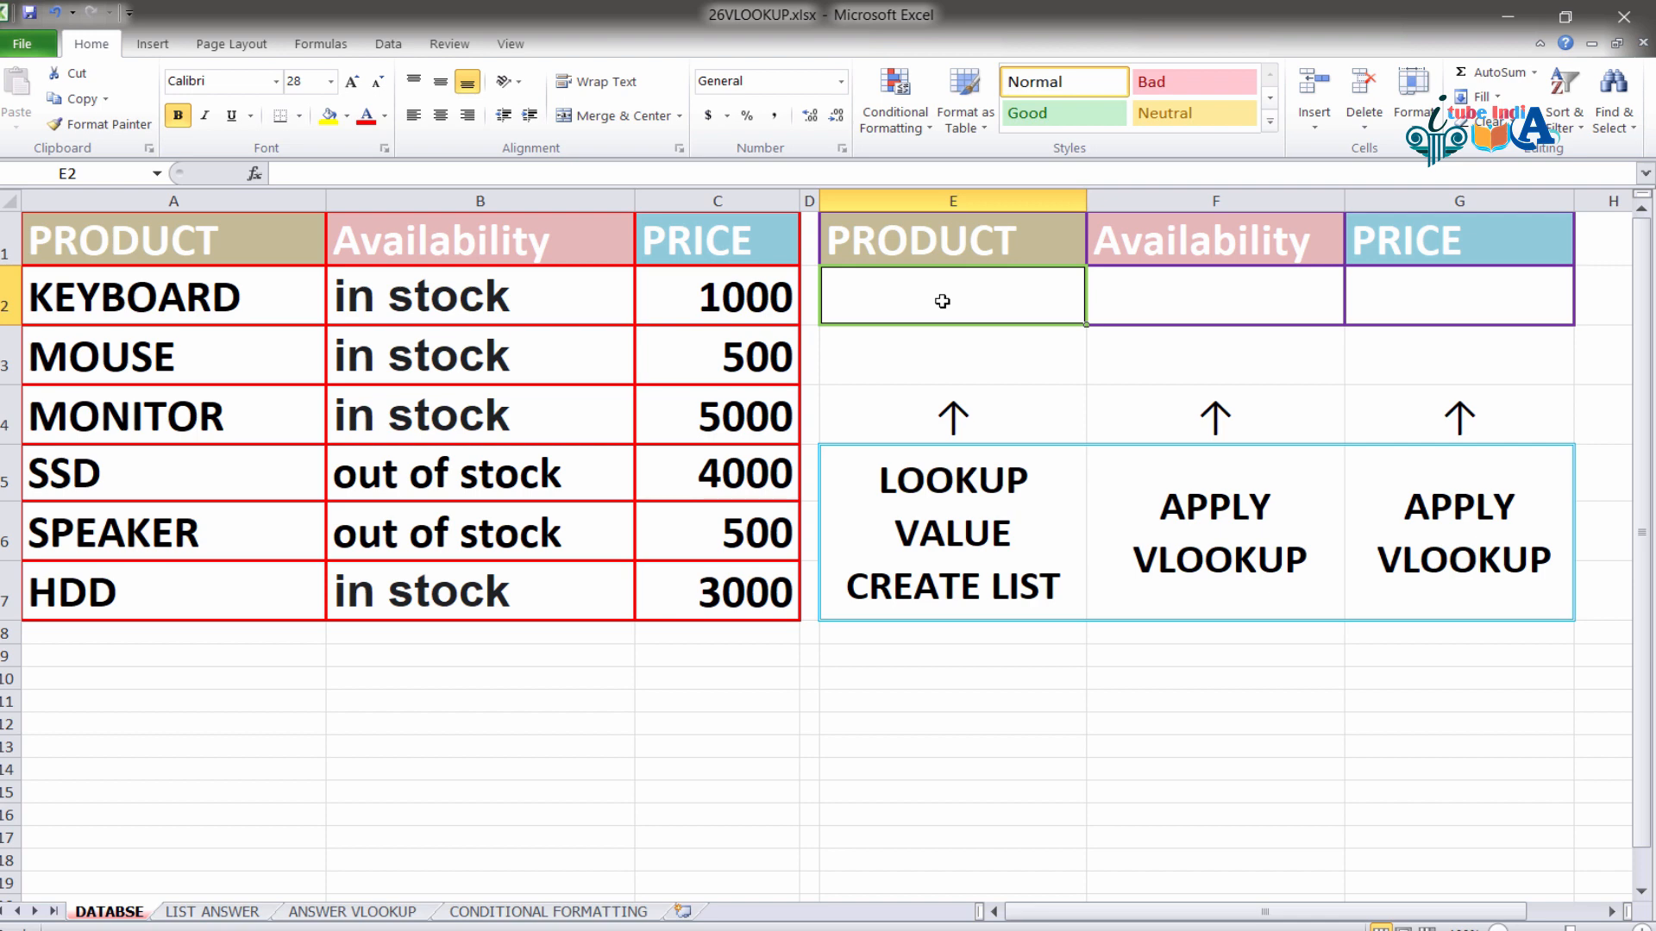
click(1171, 299)
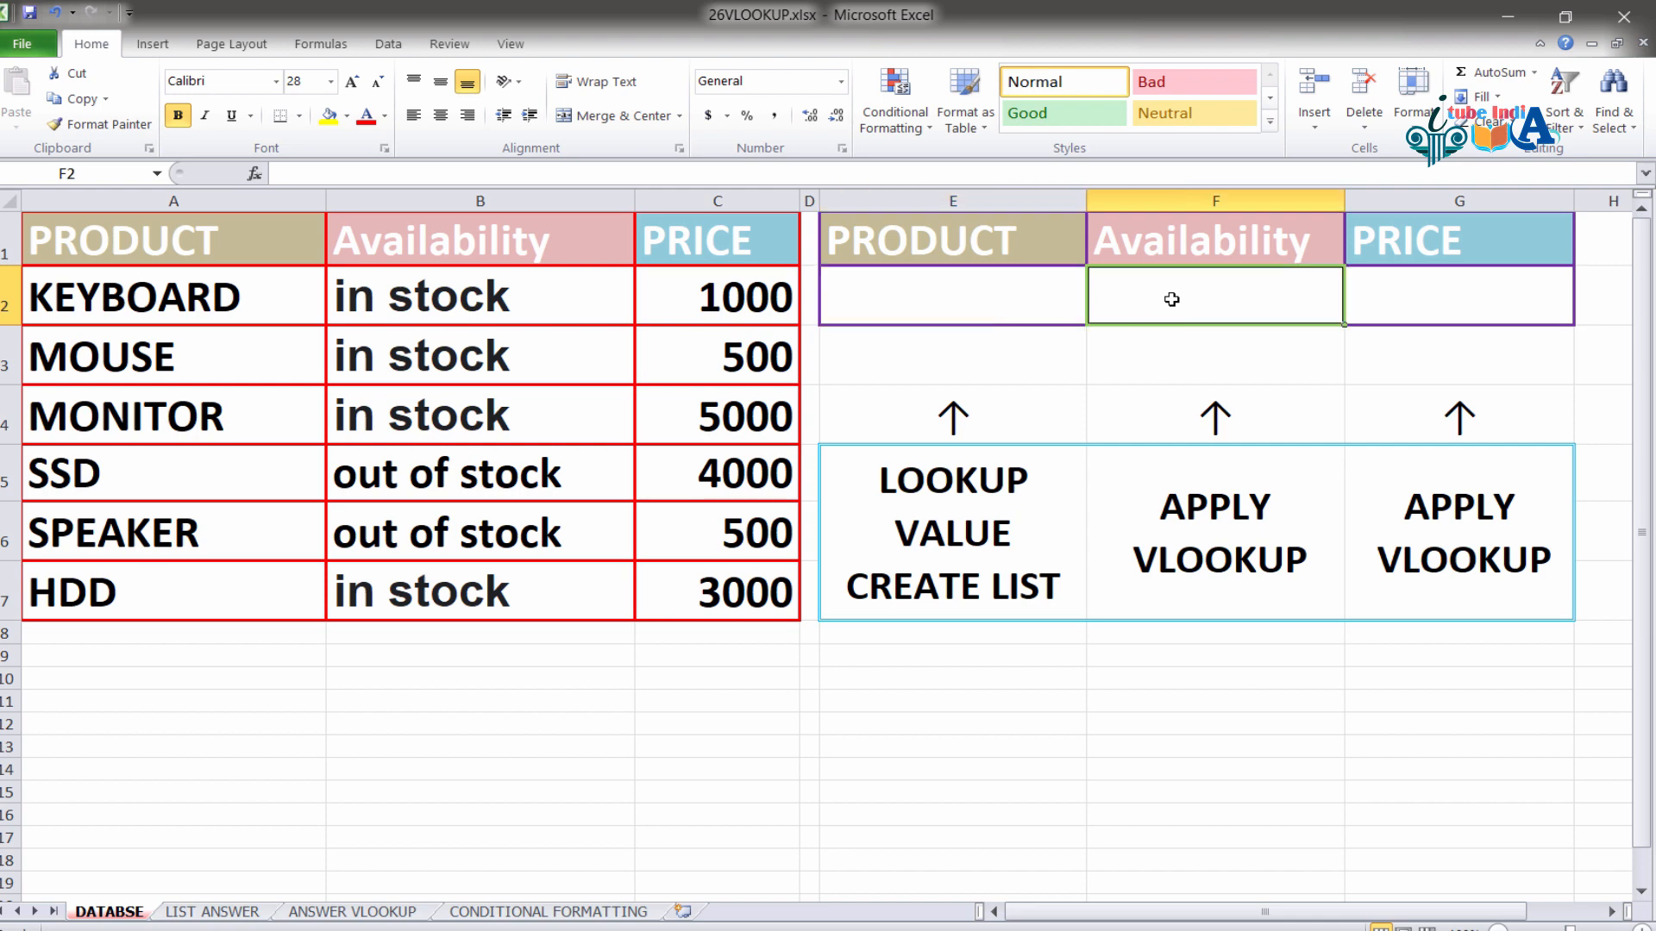
click(1461, 309)
- Start a data validation rule for cell E2 that allows only values from a list
click(993, 302)
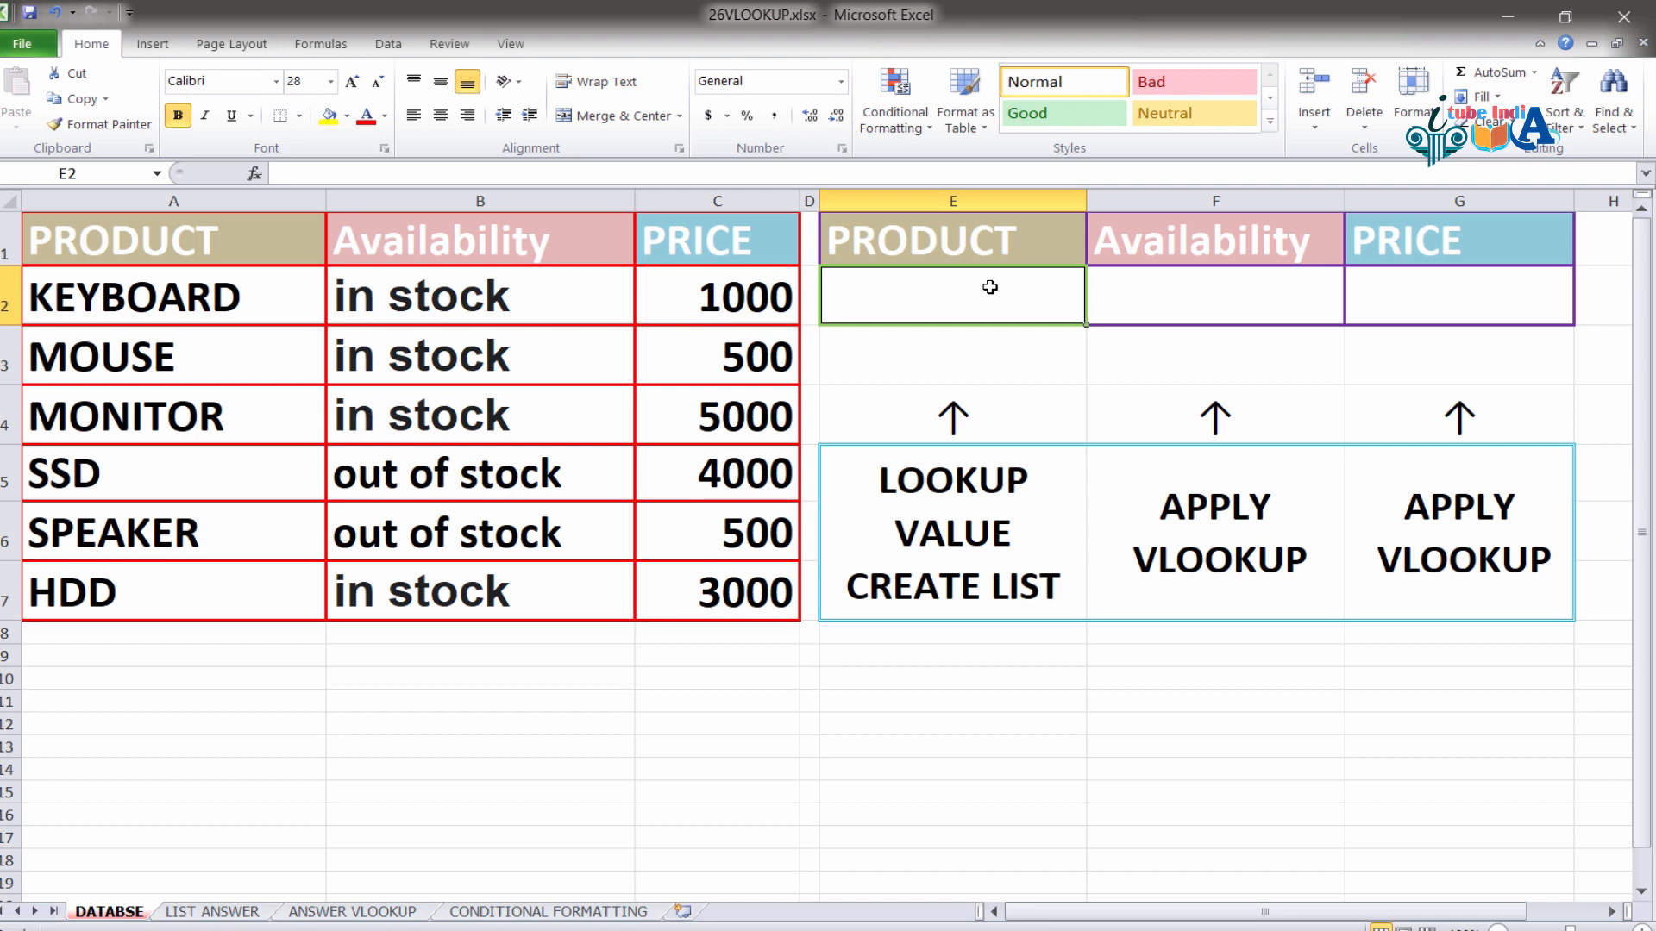
click(387, 49)
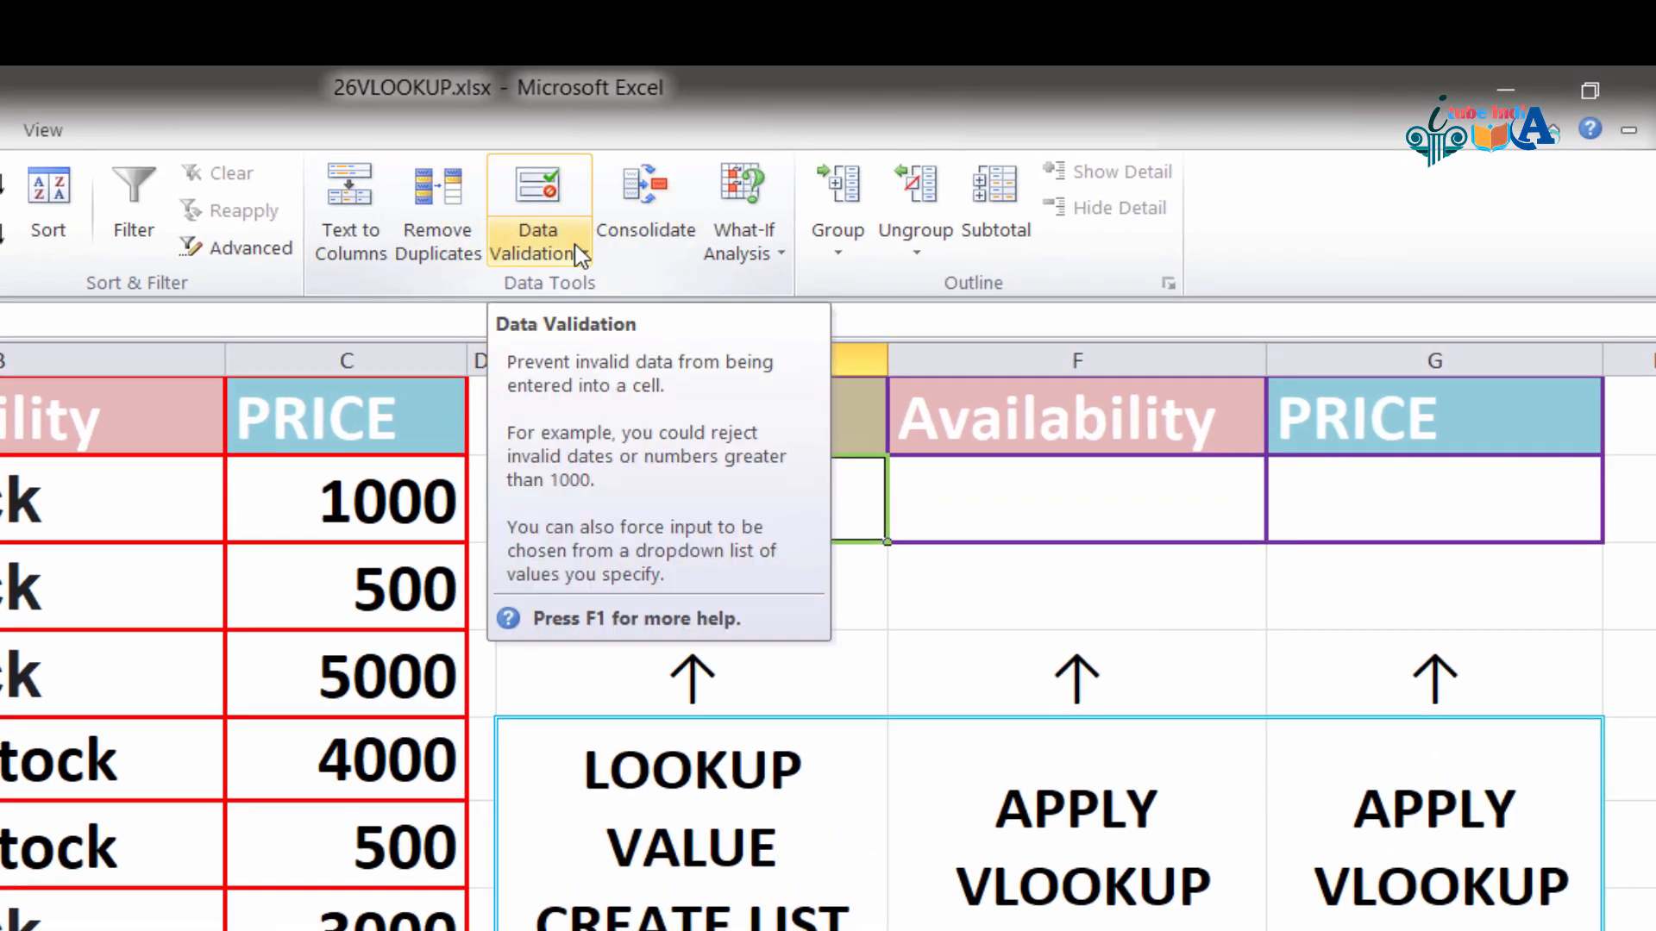
click(579, 255)
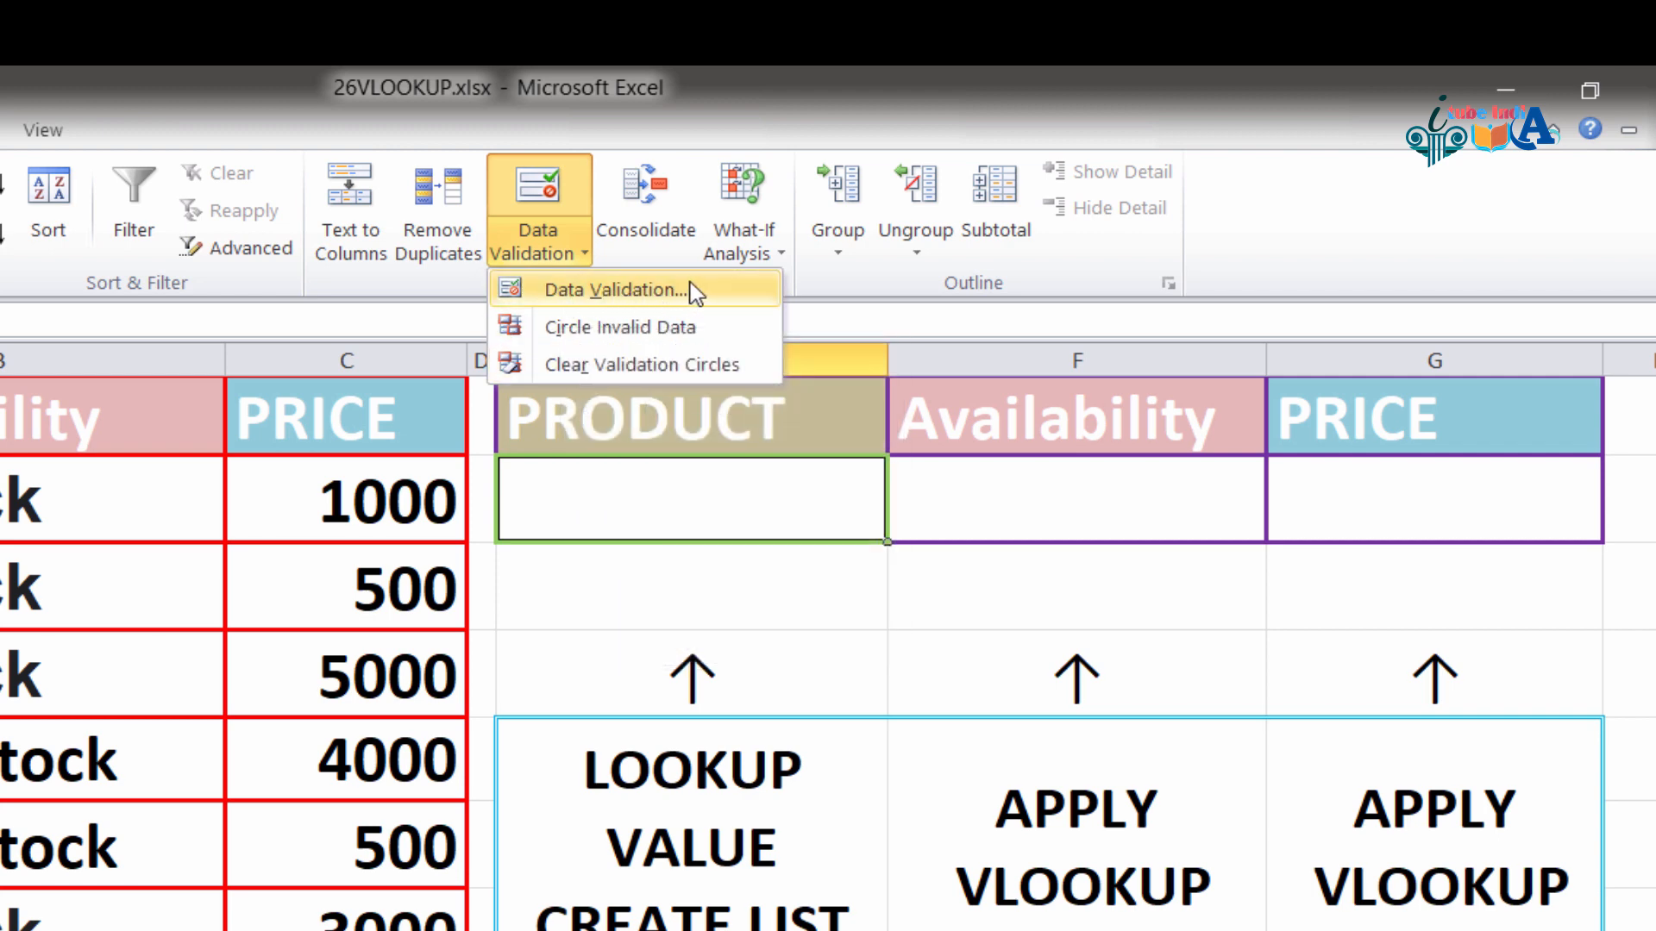
click(585, 290)
drag(983, 301, 1044, 612)
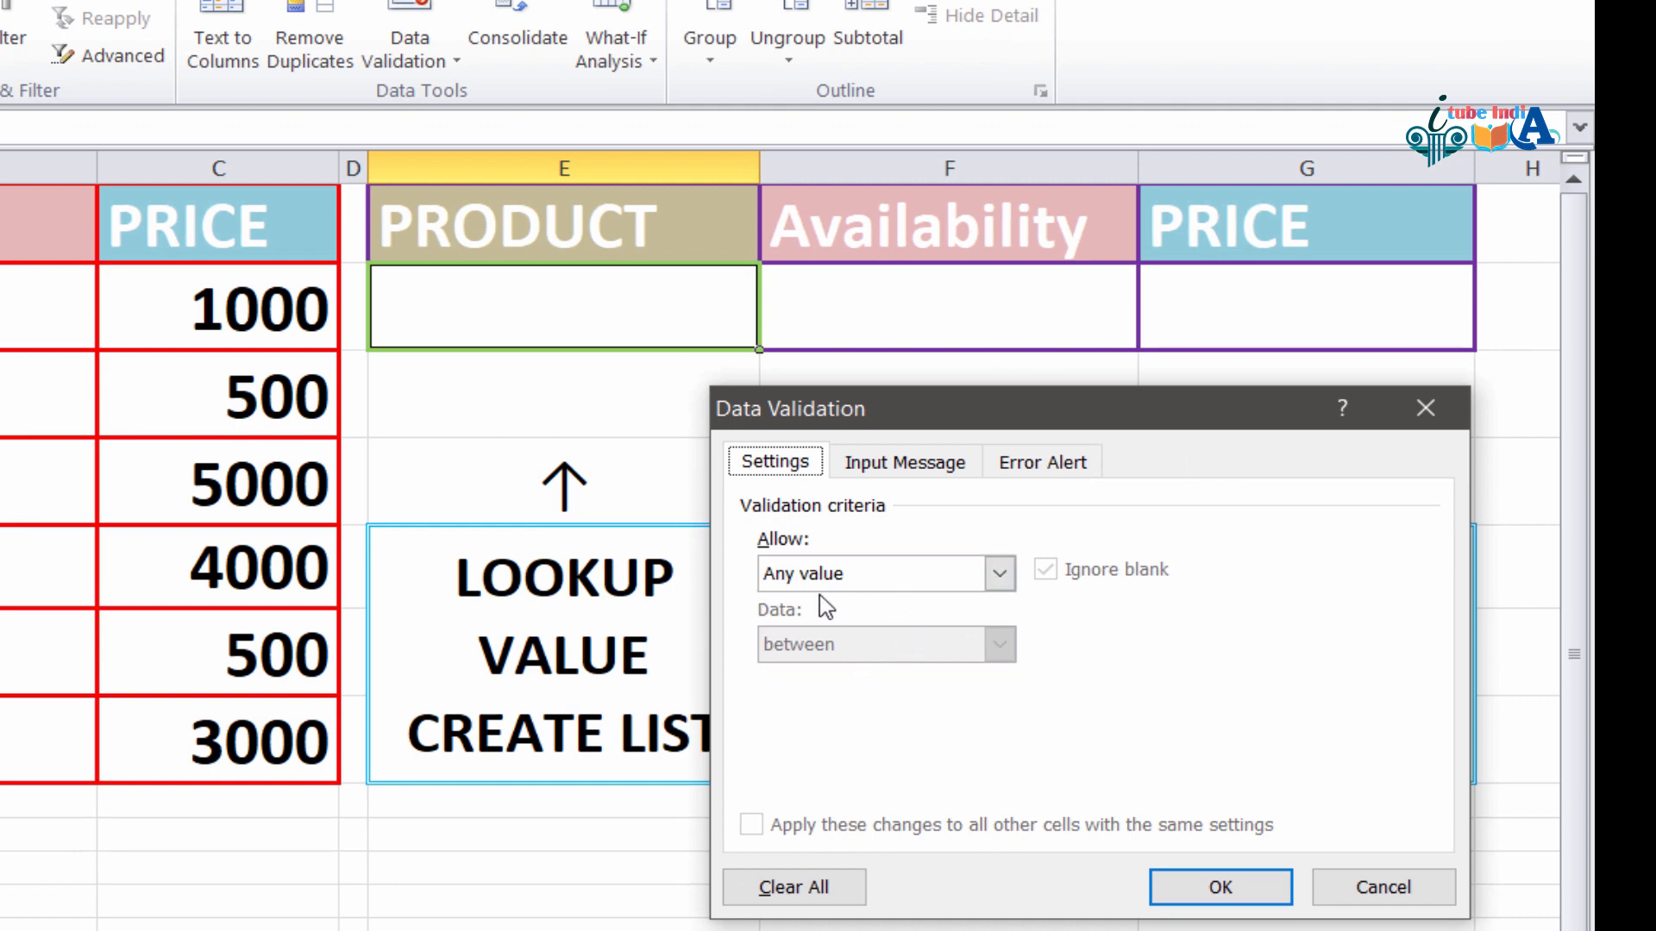
click(998, 572)
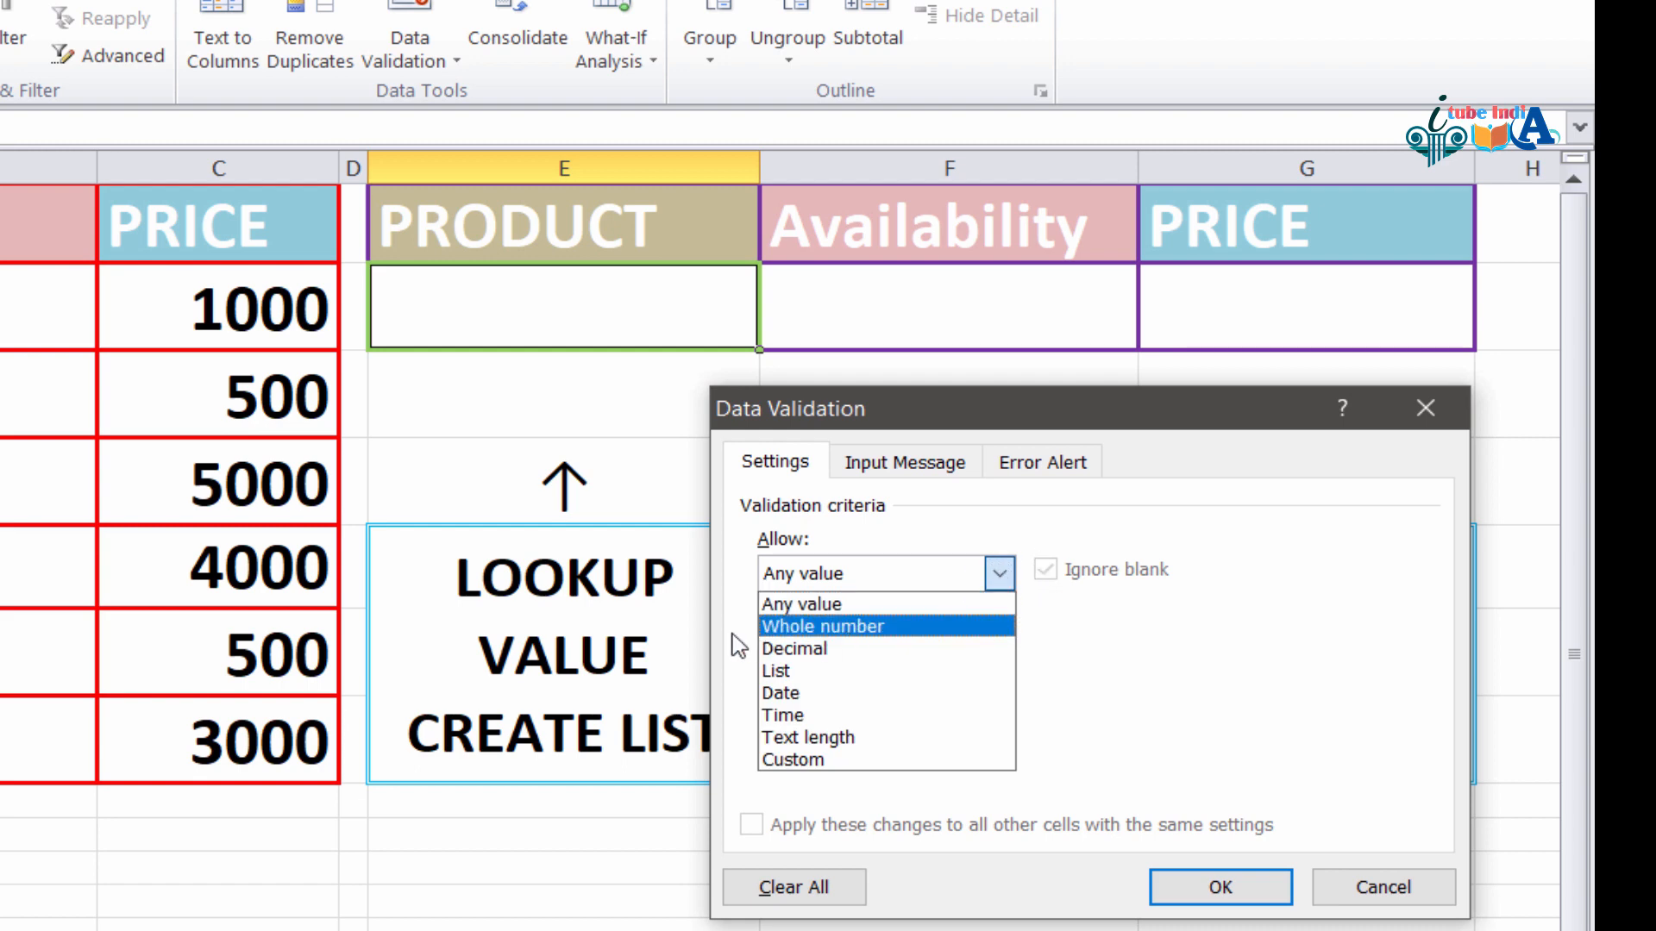
click(785, 672)
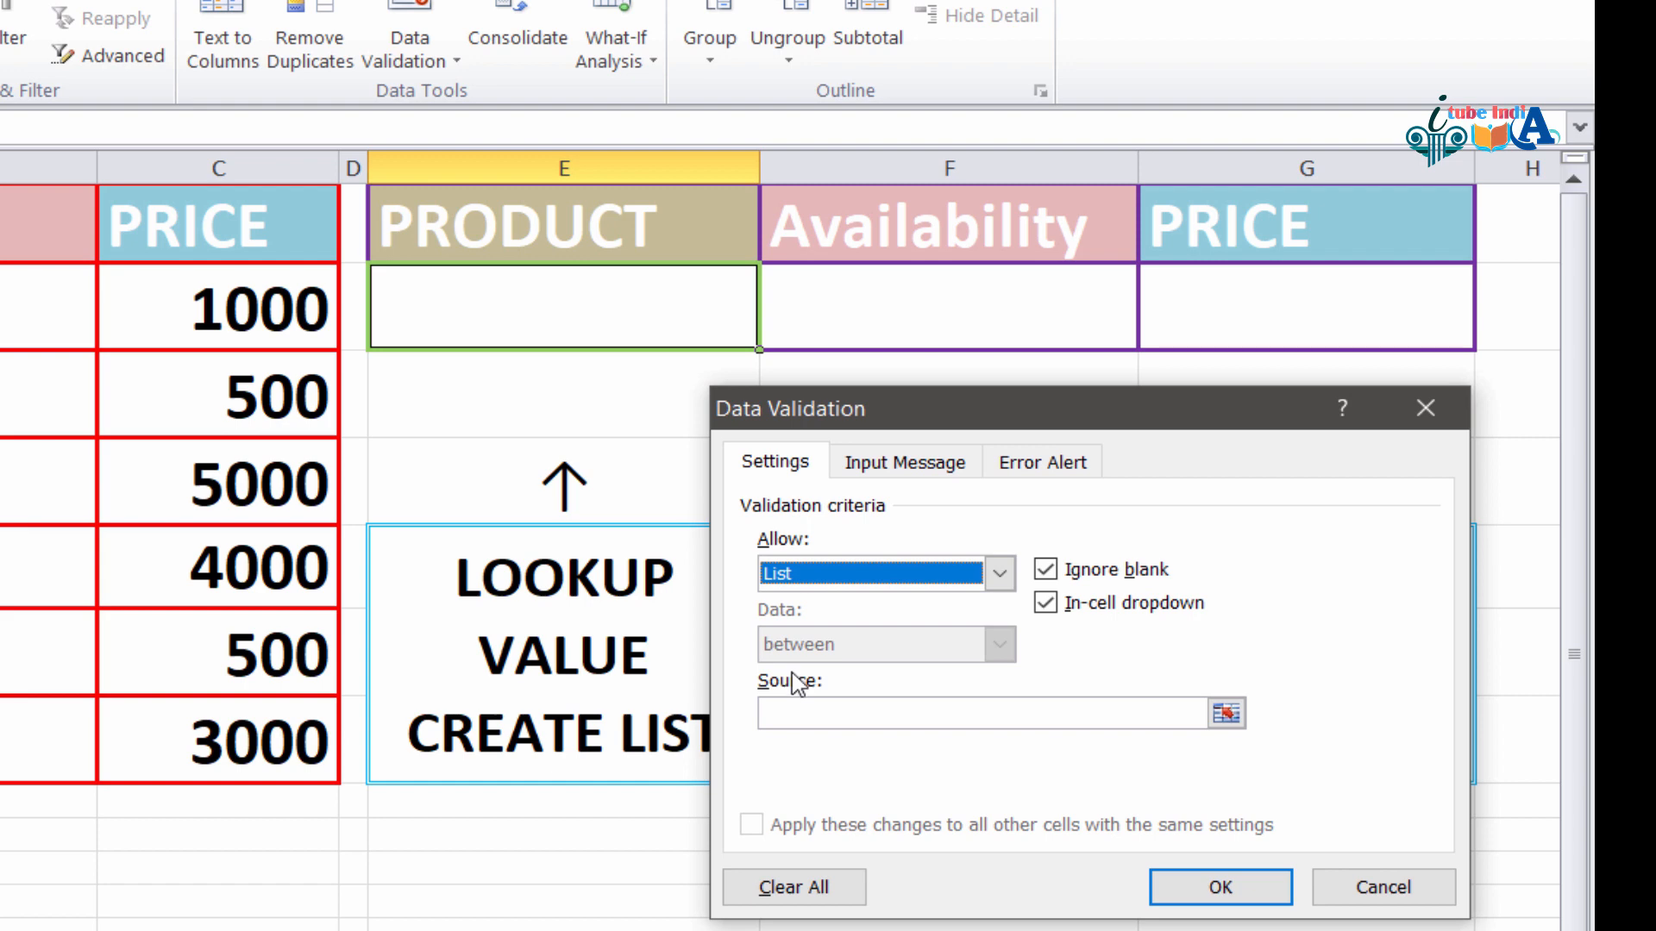
- Set the validation list's source to the product column =$A$1:$A$7 and apply the rule
click(854, 717)
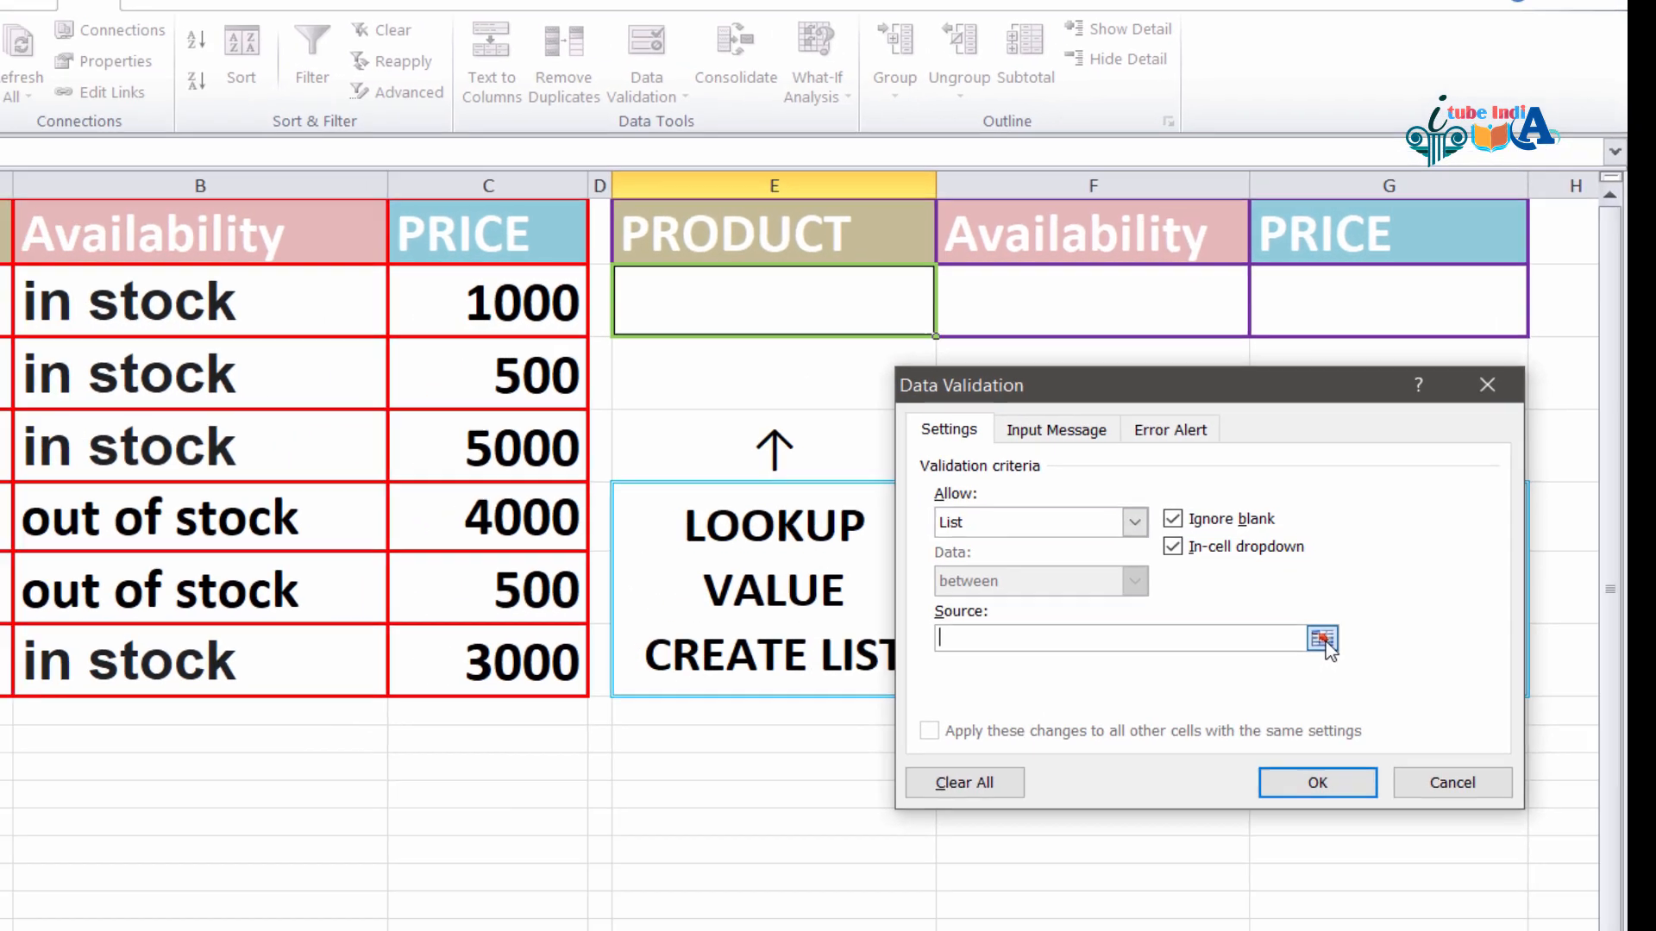
click(1322, 639)
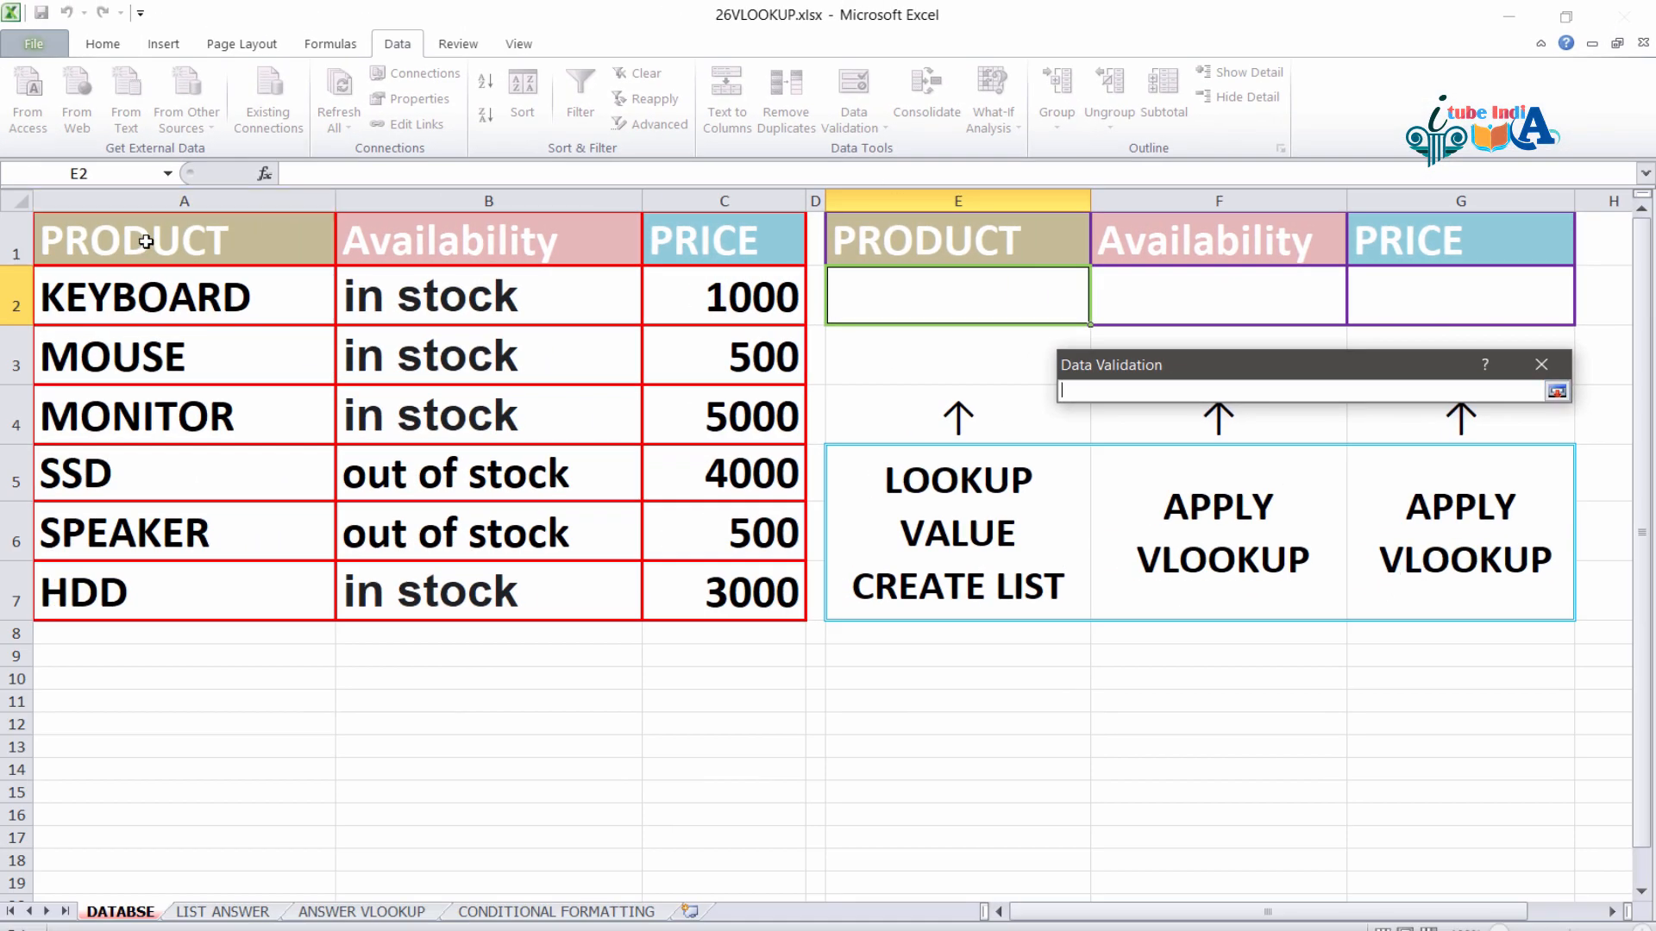
drag(146, 243, 174, 602)
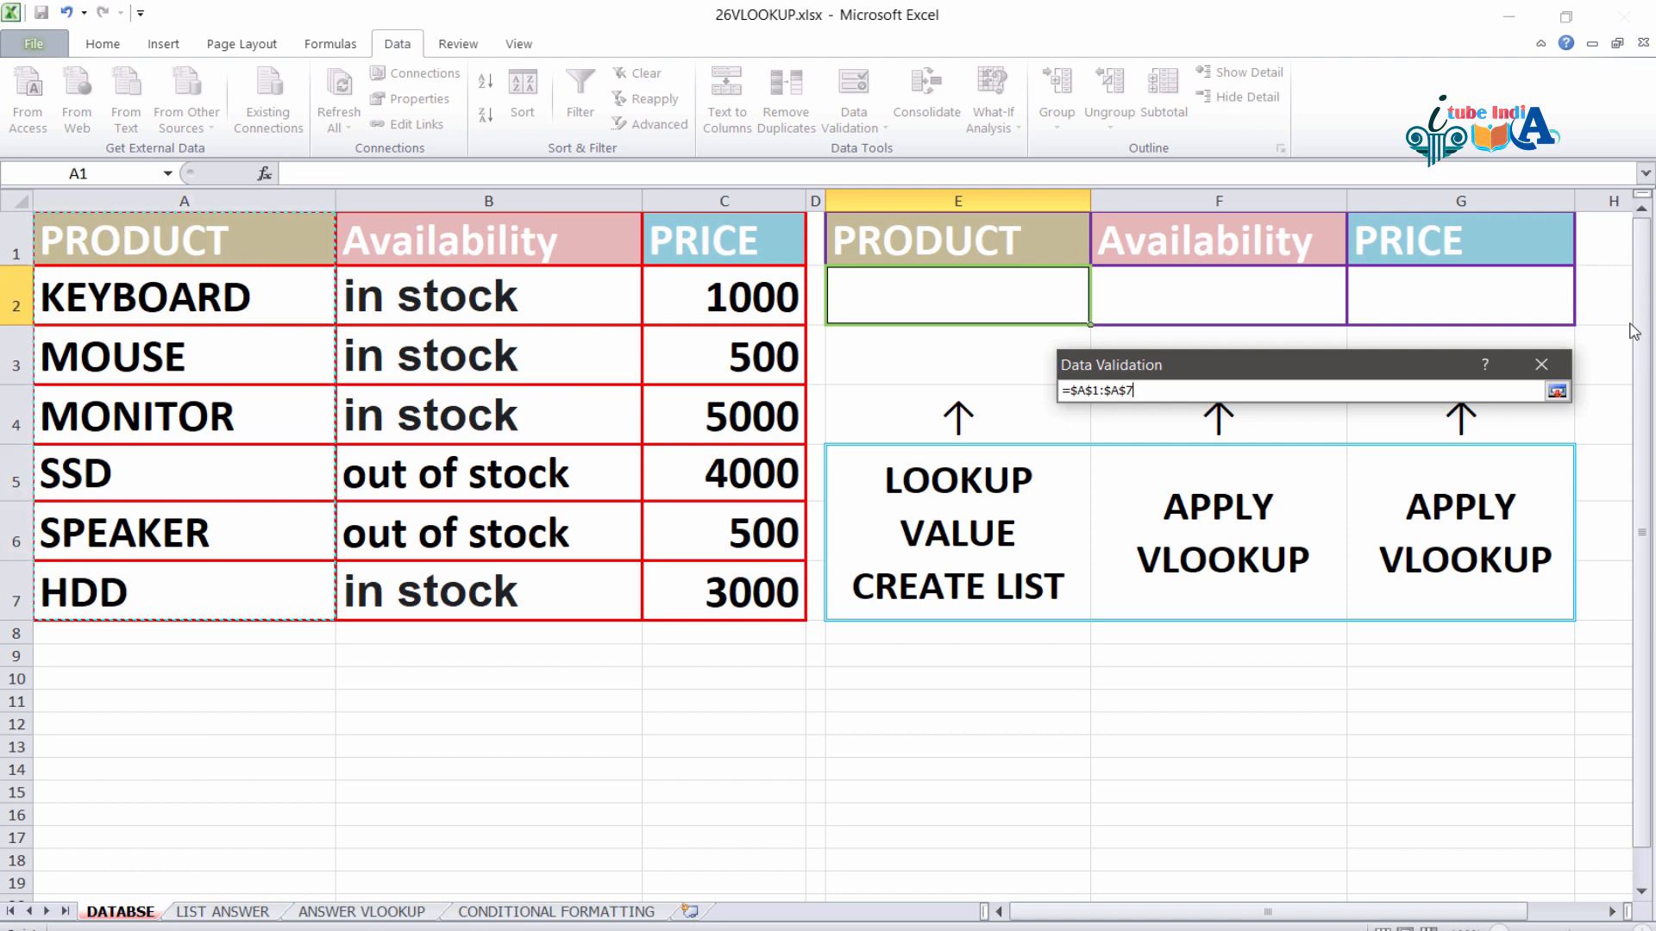
click(1557, 392)
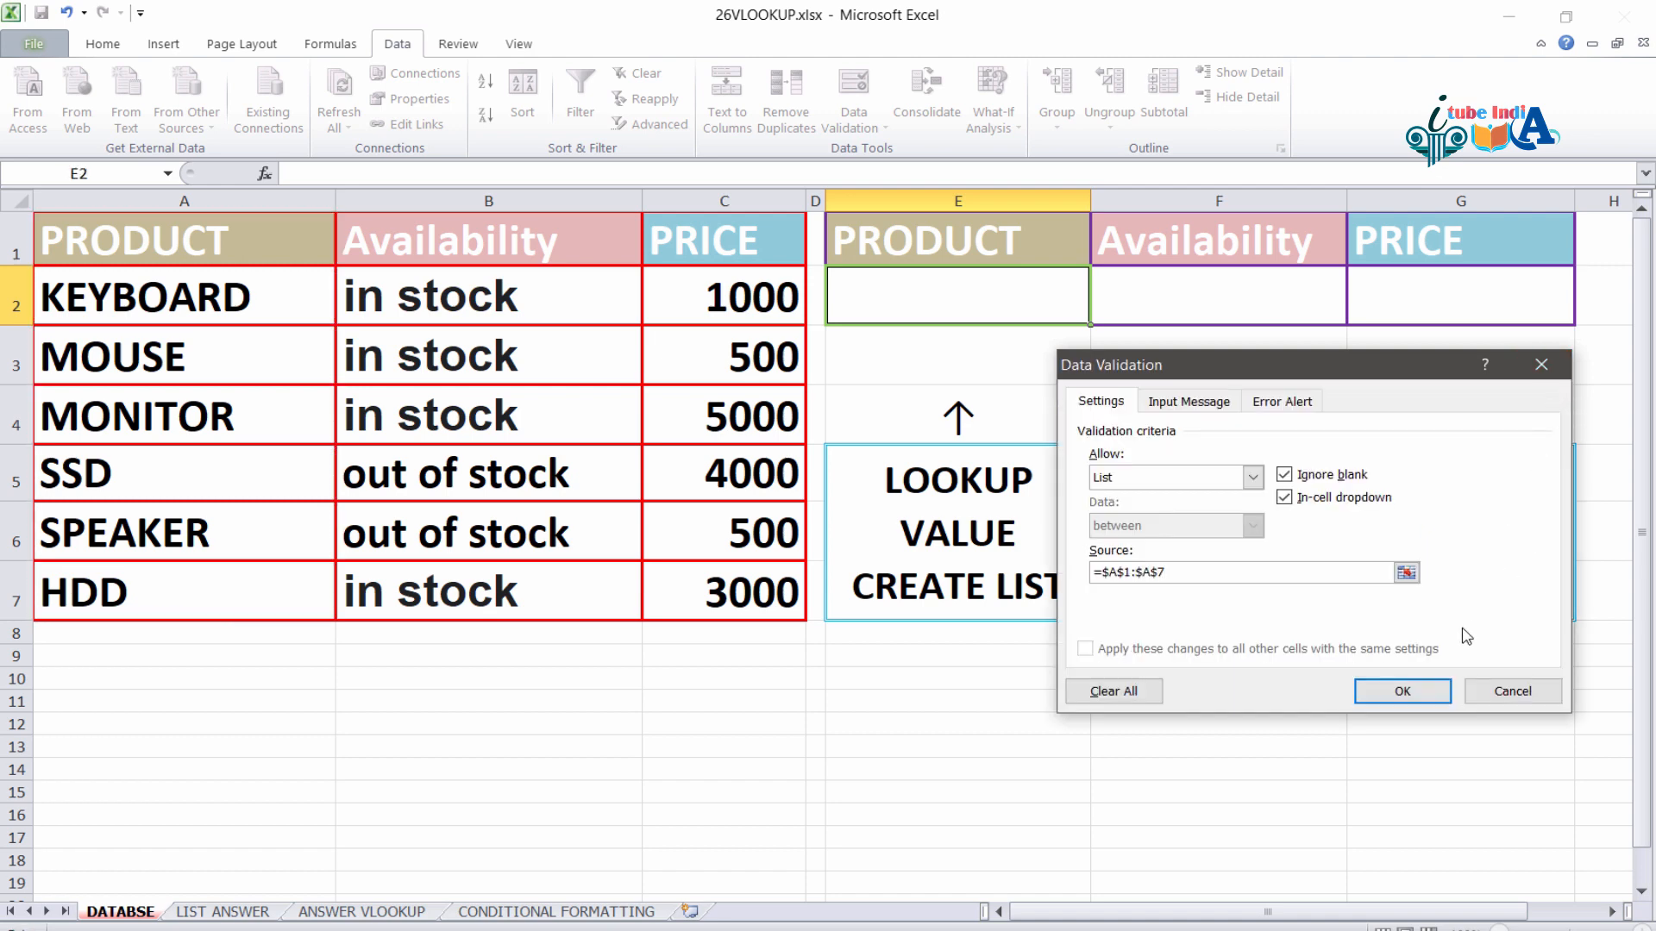
click(1403, 691)
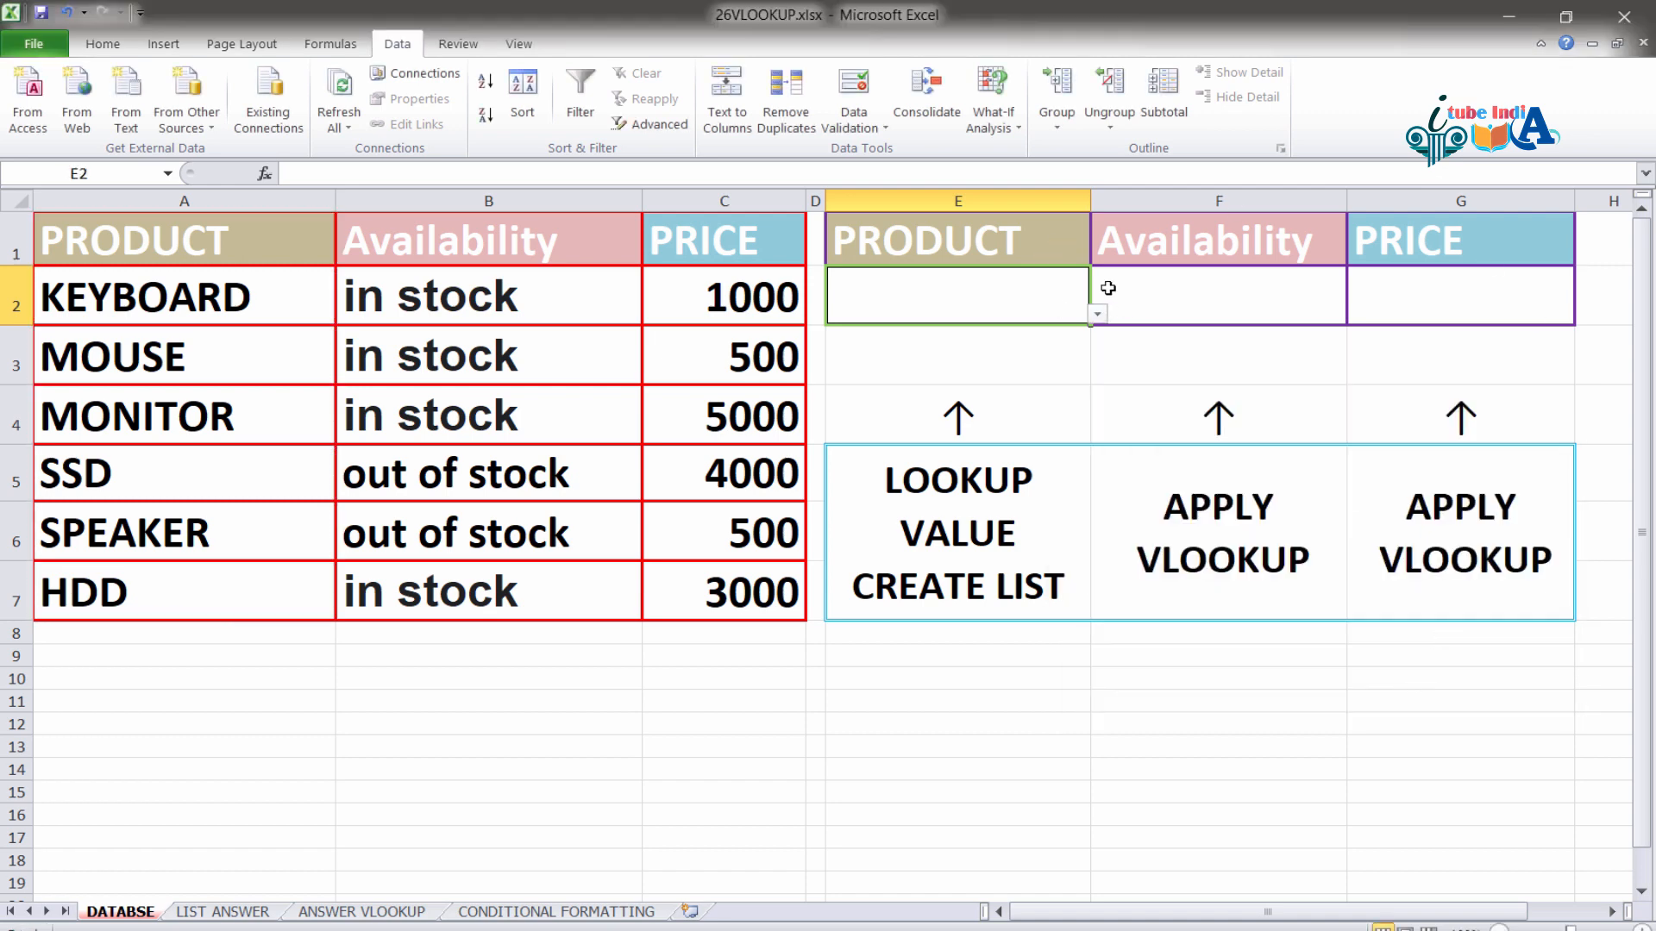
- Try the drop-down list in E2 by choosing MONITOR and replacing it with SPEAKER
click(1097, 316)
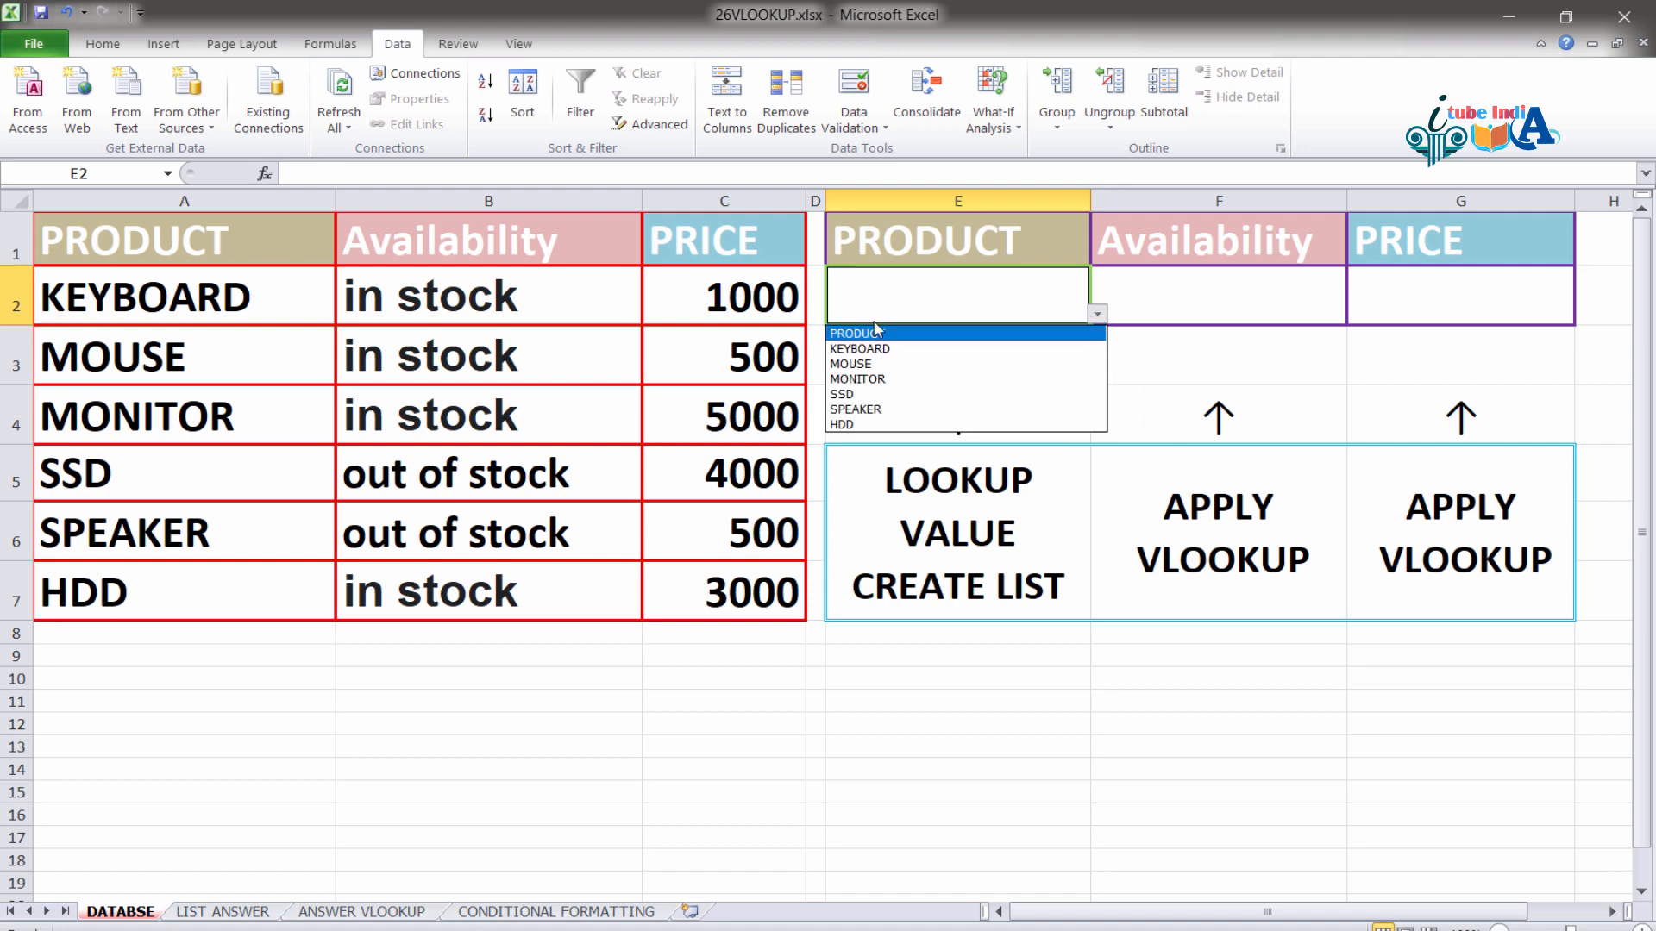
click(876, 380)
click(1107, 310)
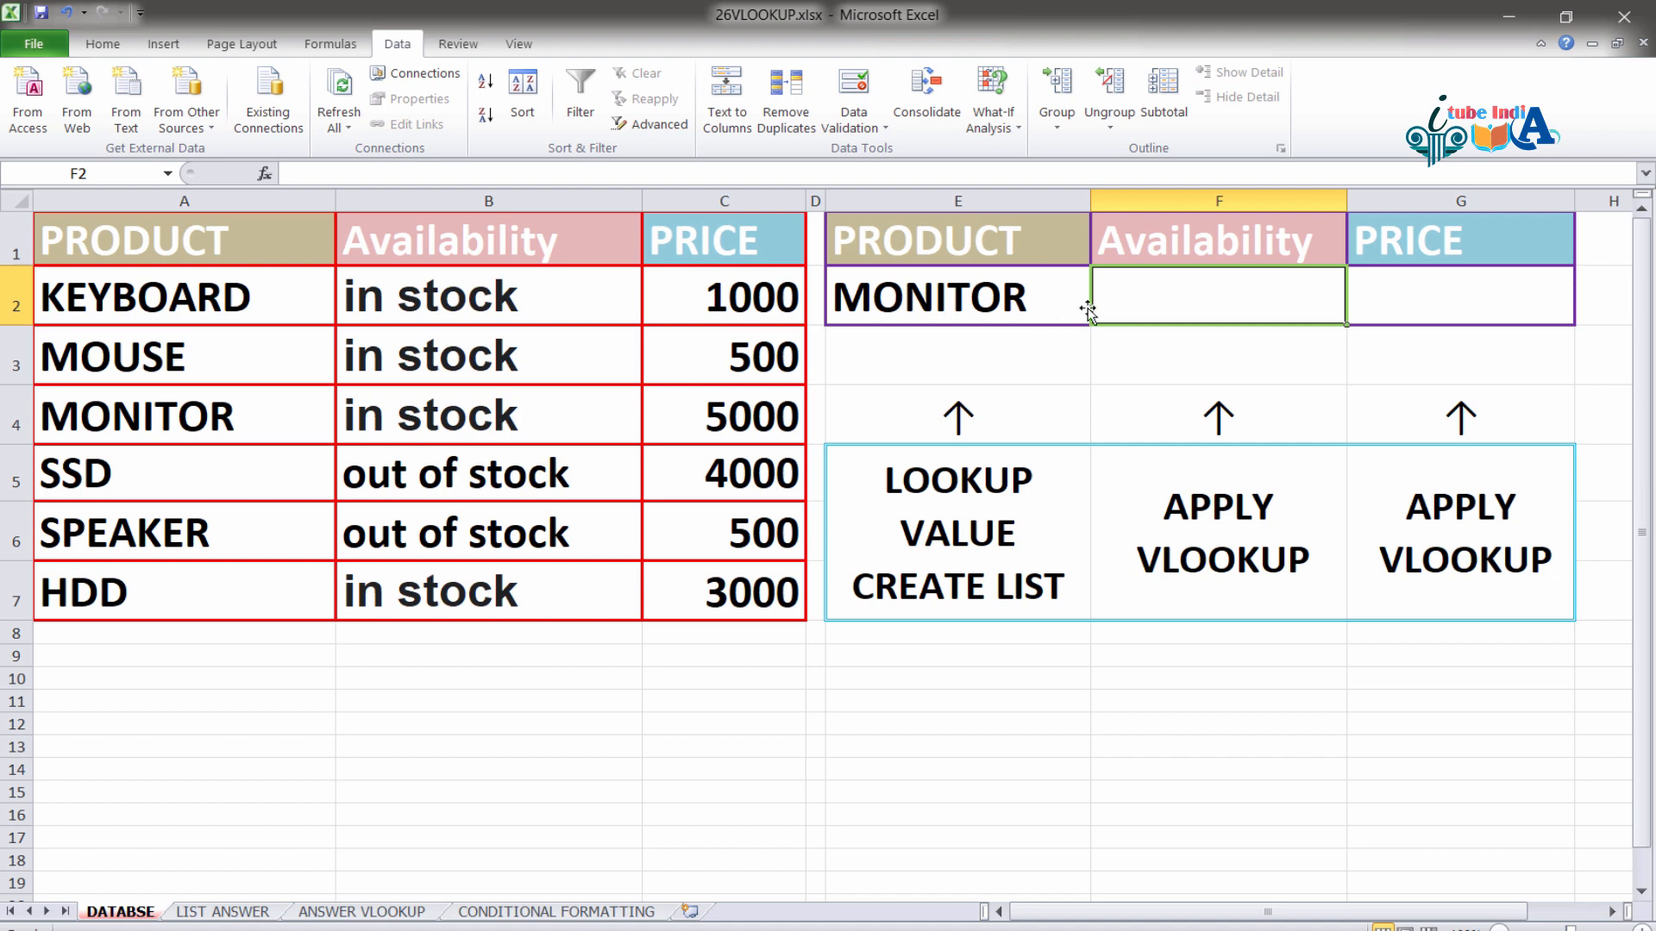
click(1036, 308)
click(1097, 315)
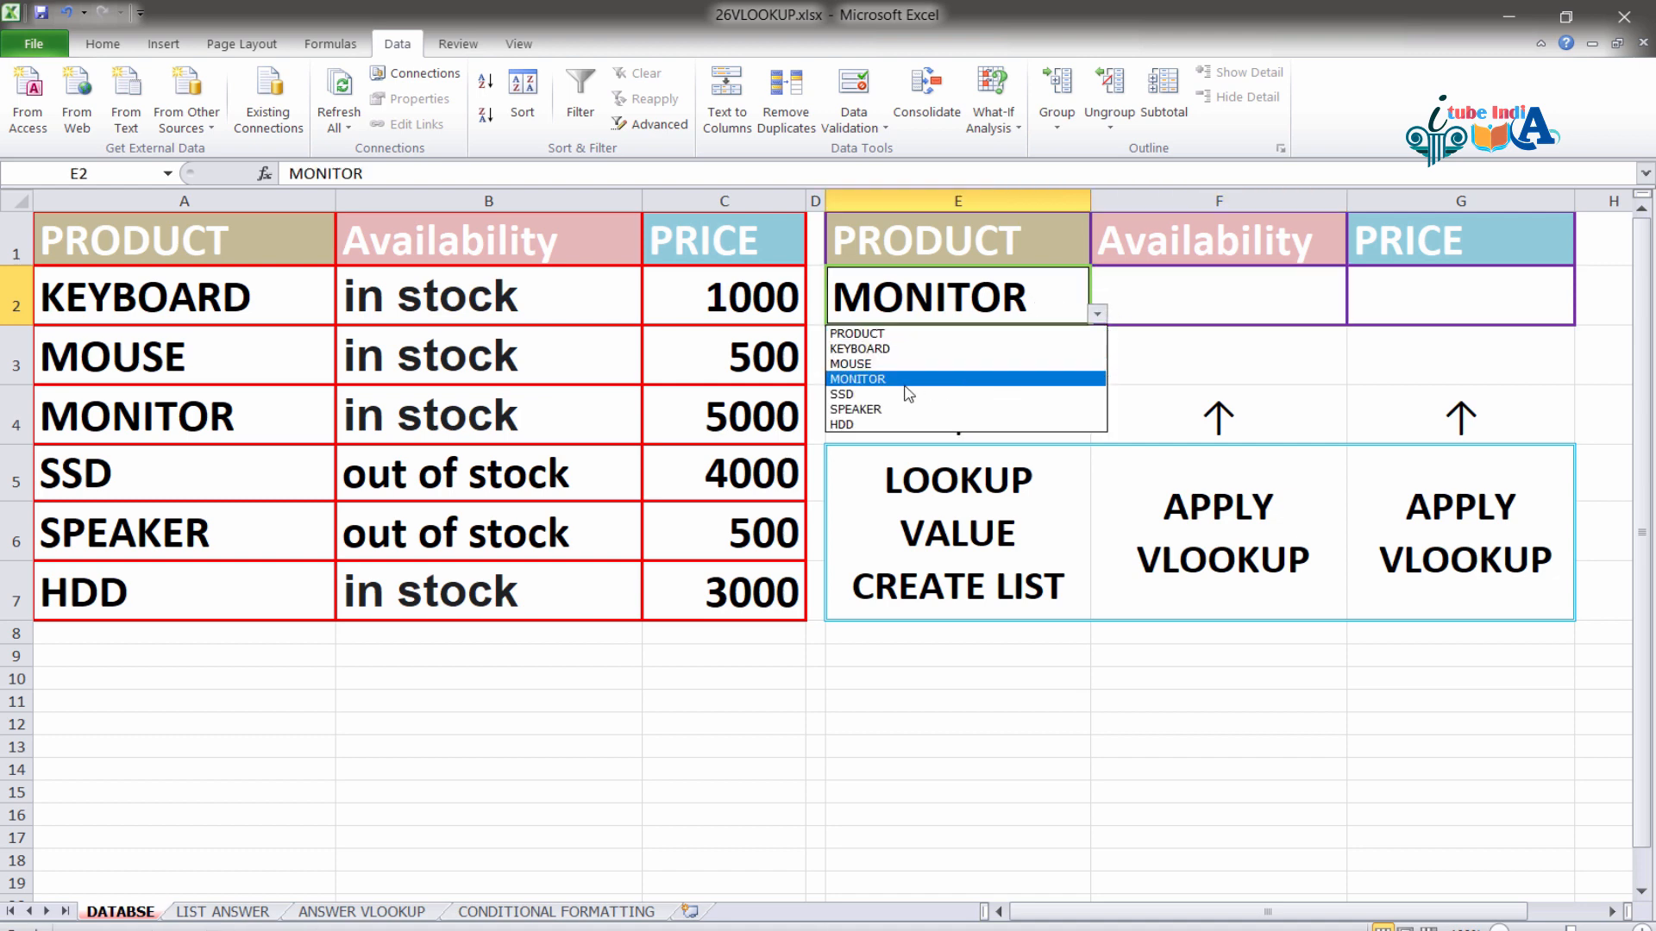
click(887, 408)
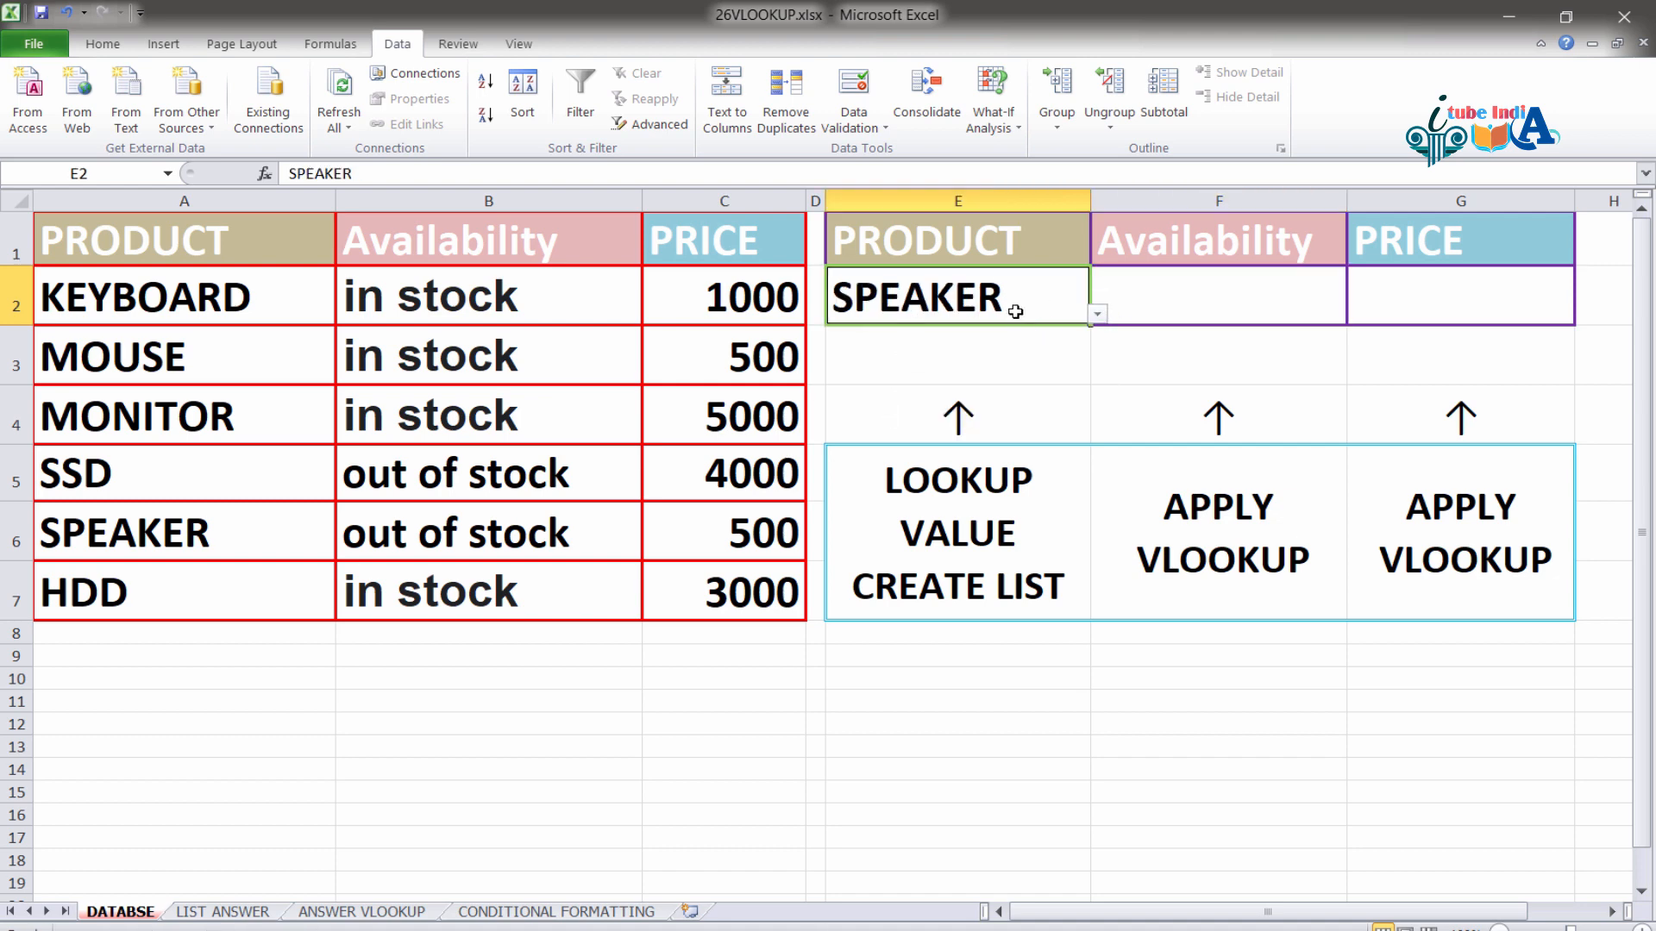
- Insert a VLOOKUP function in the Availability cell F2 with E2 as its lookup value
click(1231, 300)
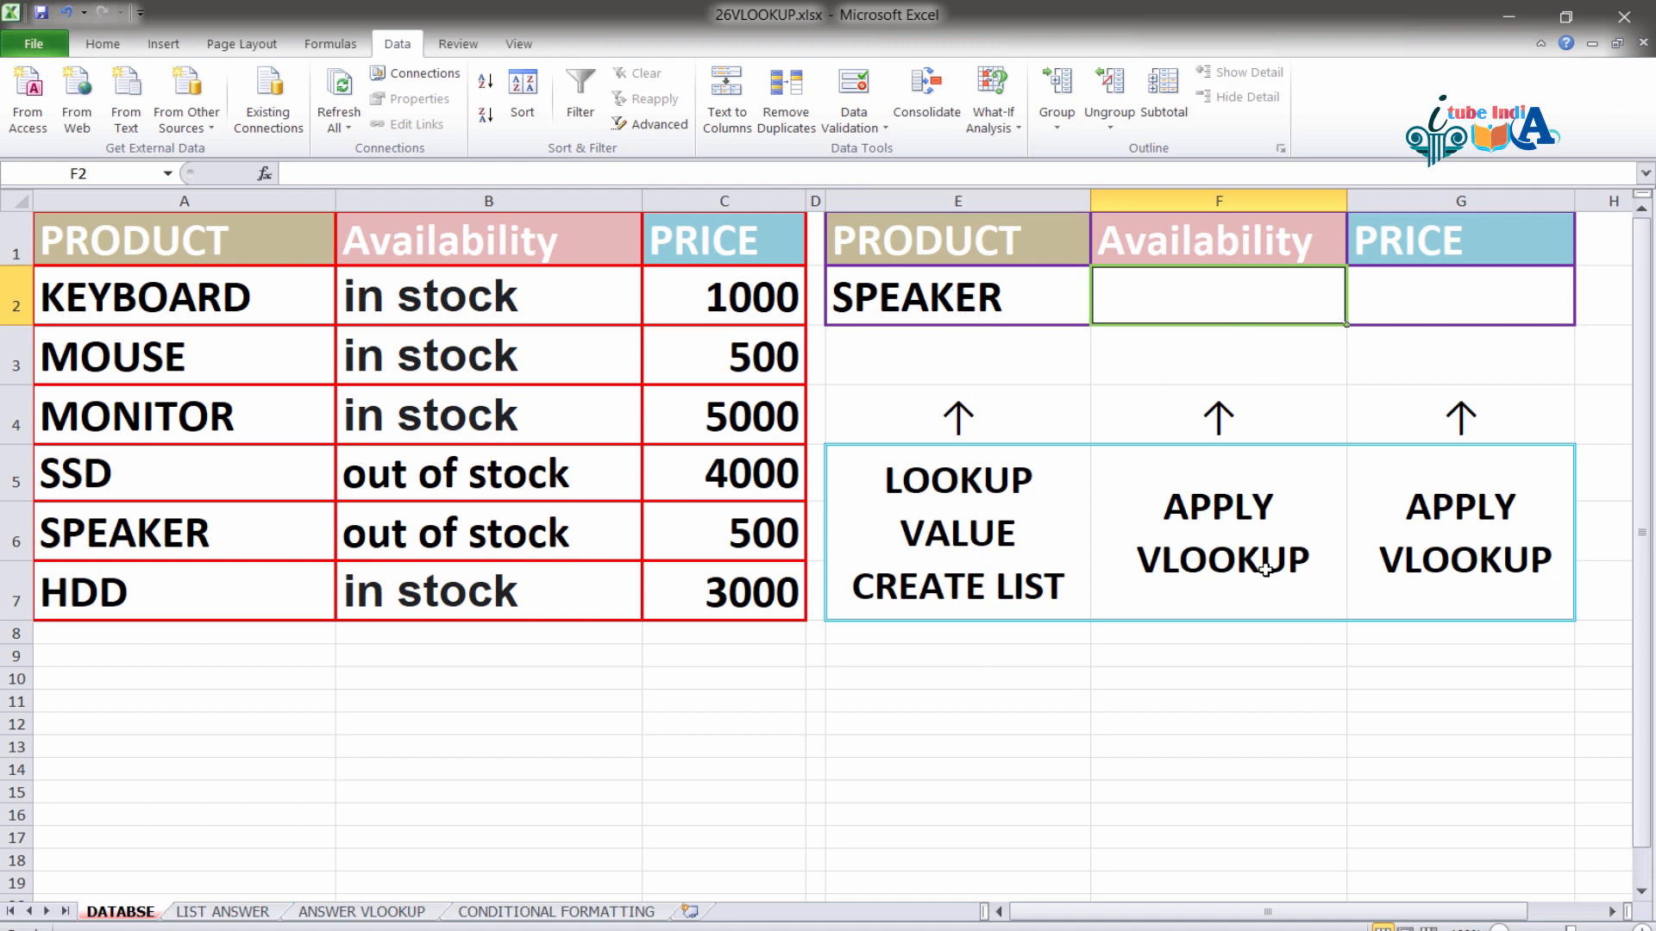
click(1497, 306)
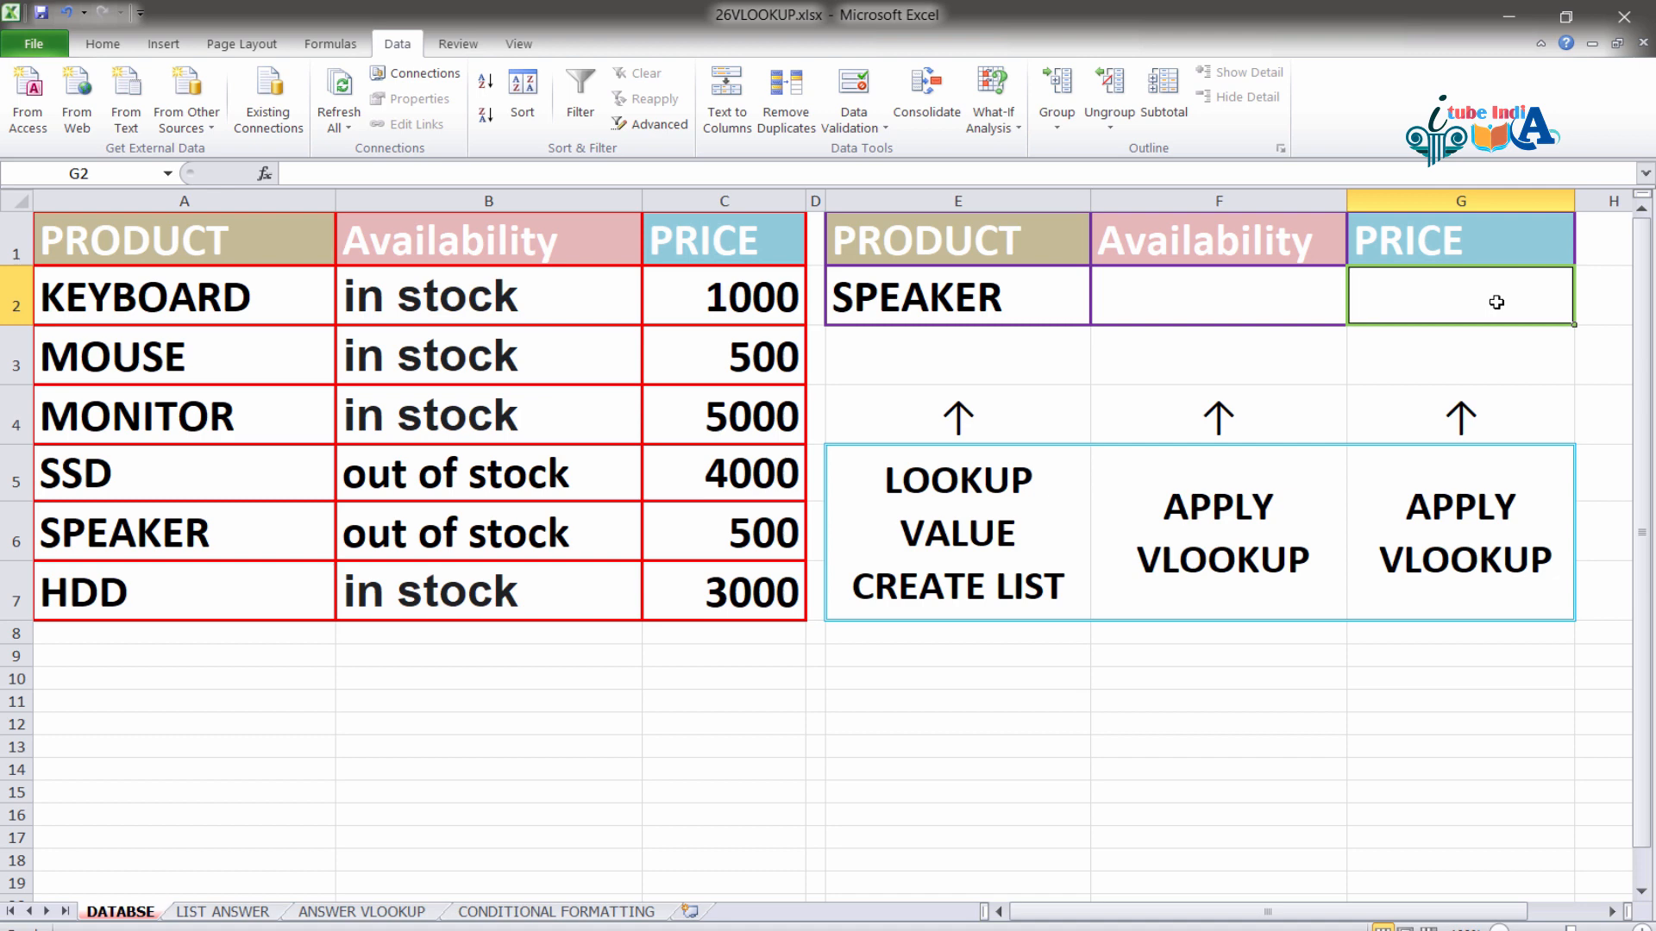
click(1181, 304)
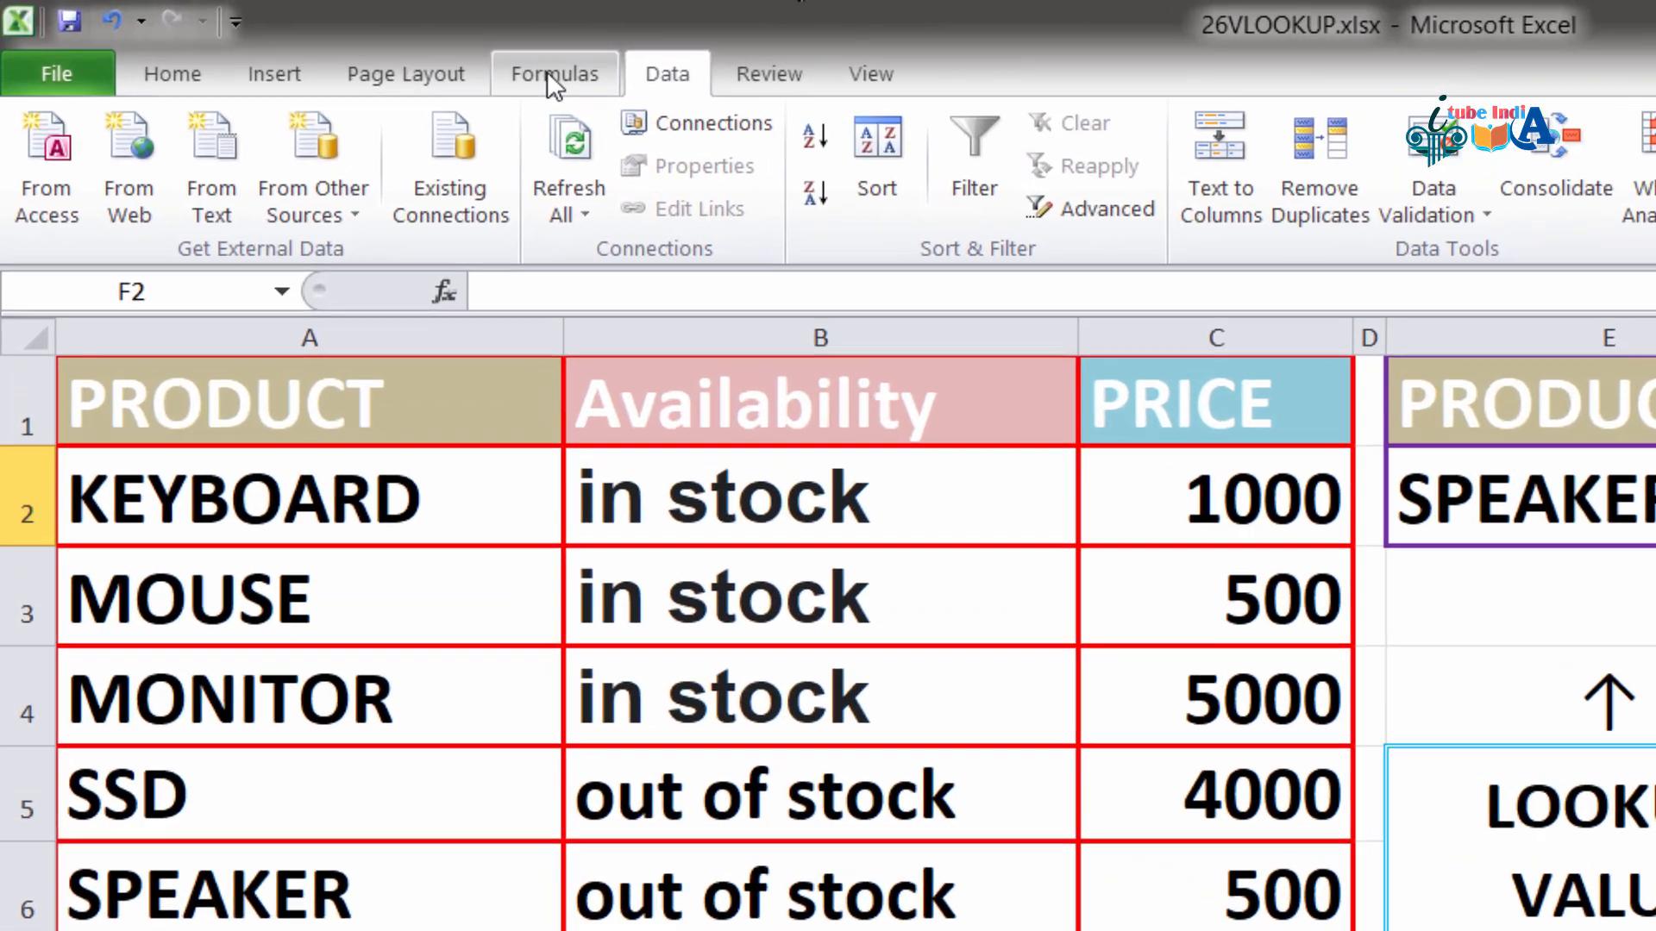
click(327, 43)
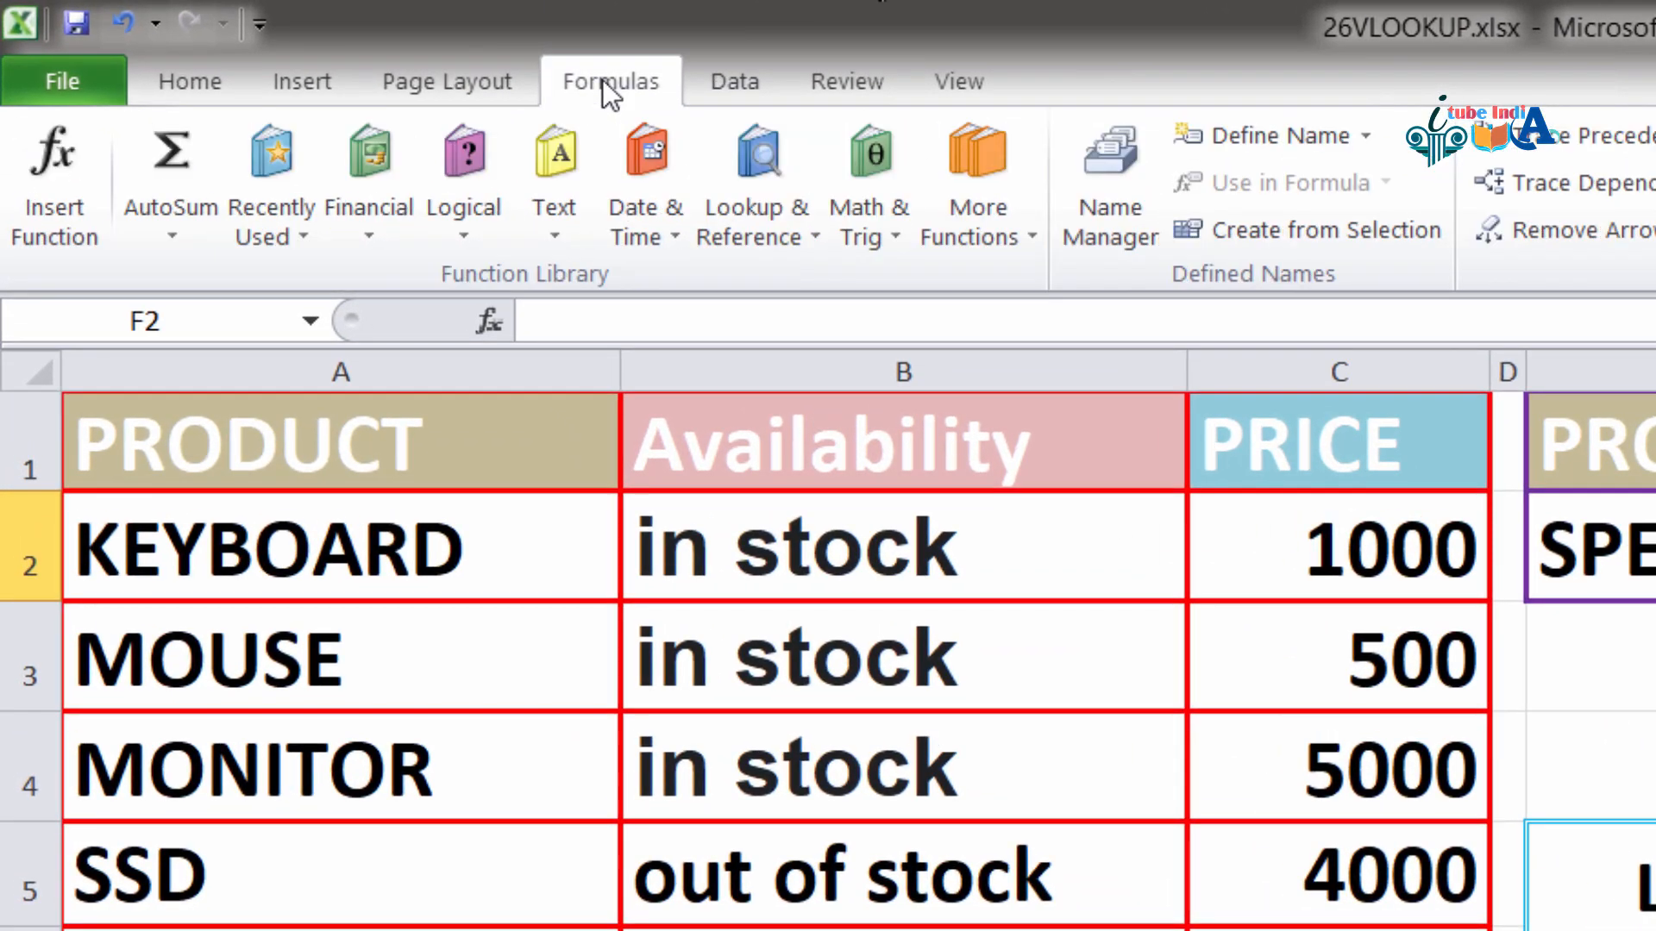
click(797, 229)
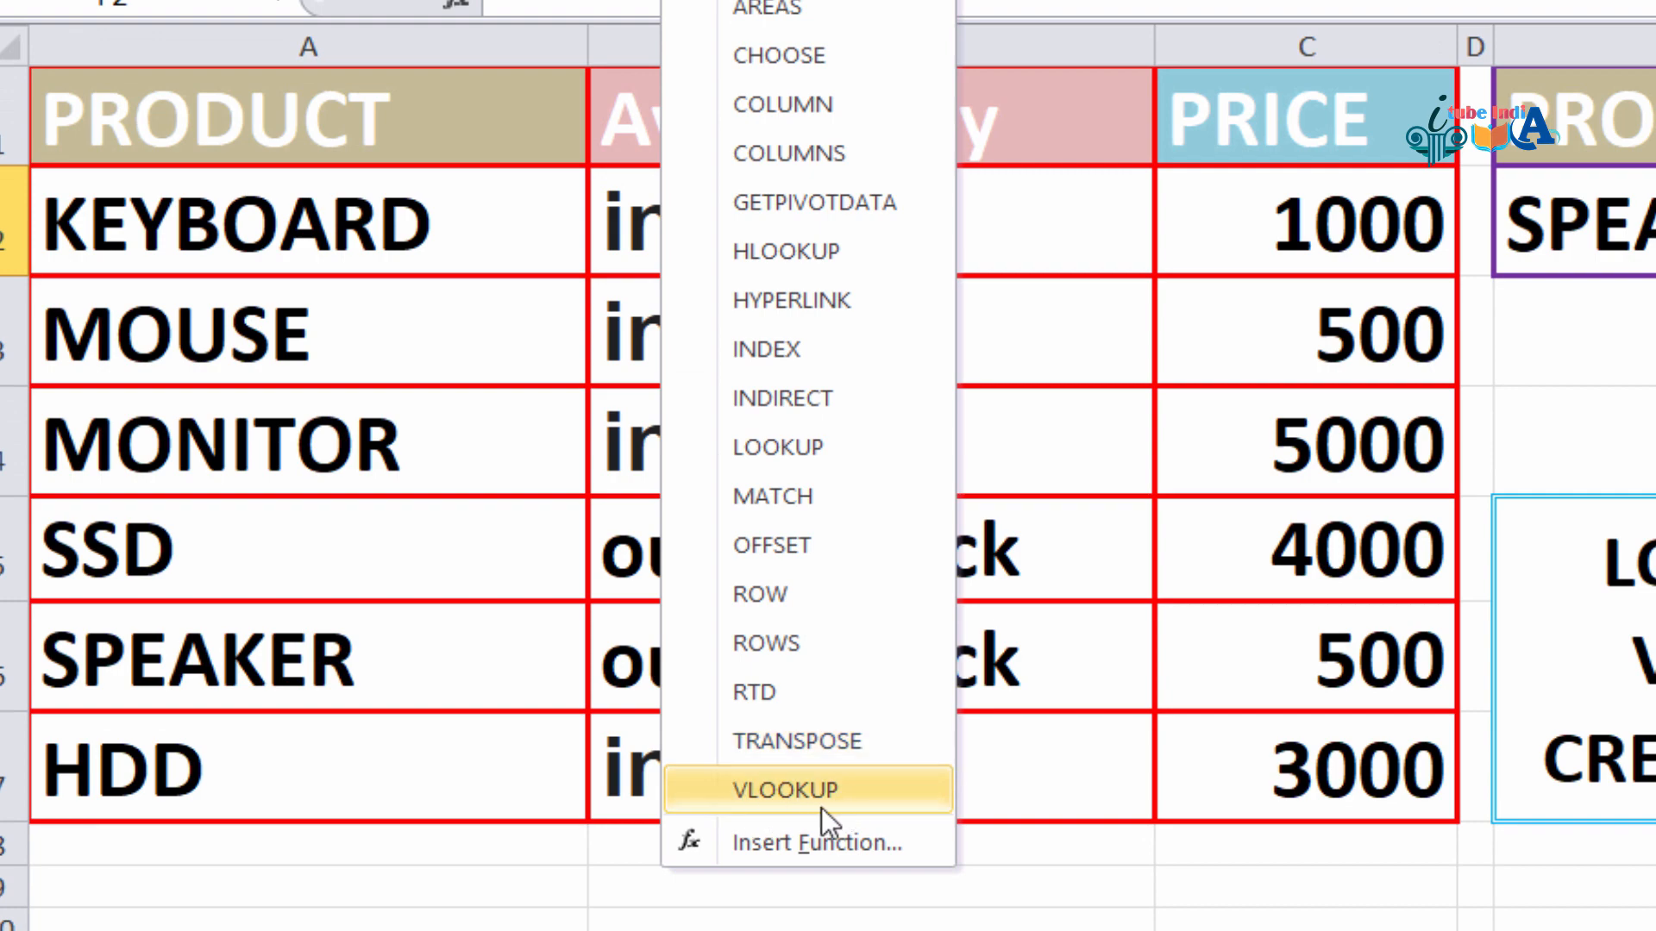
click(769, 789)
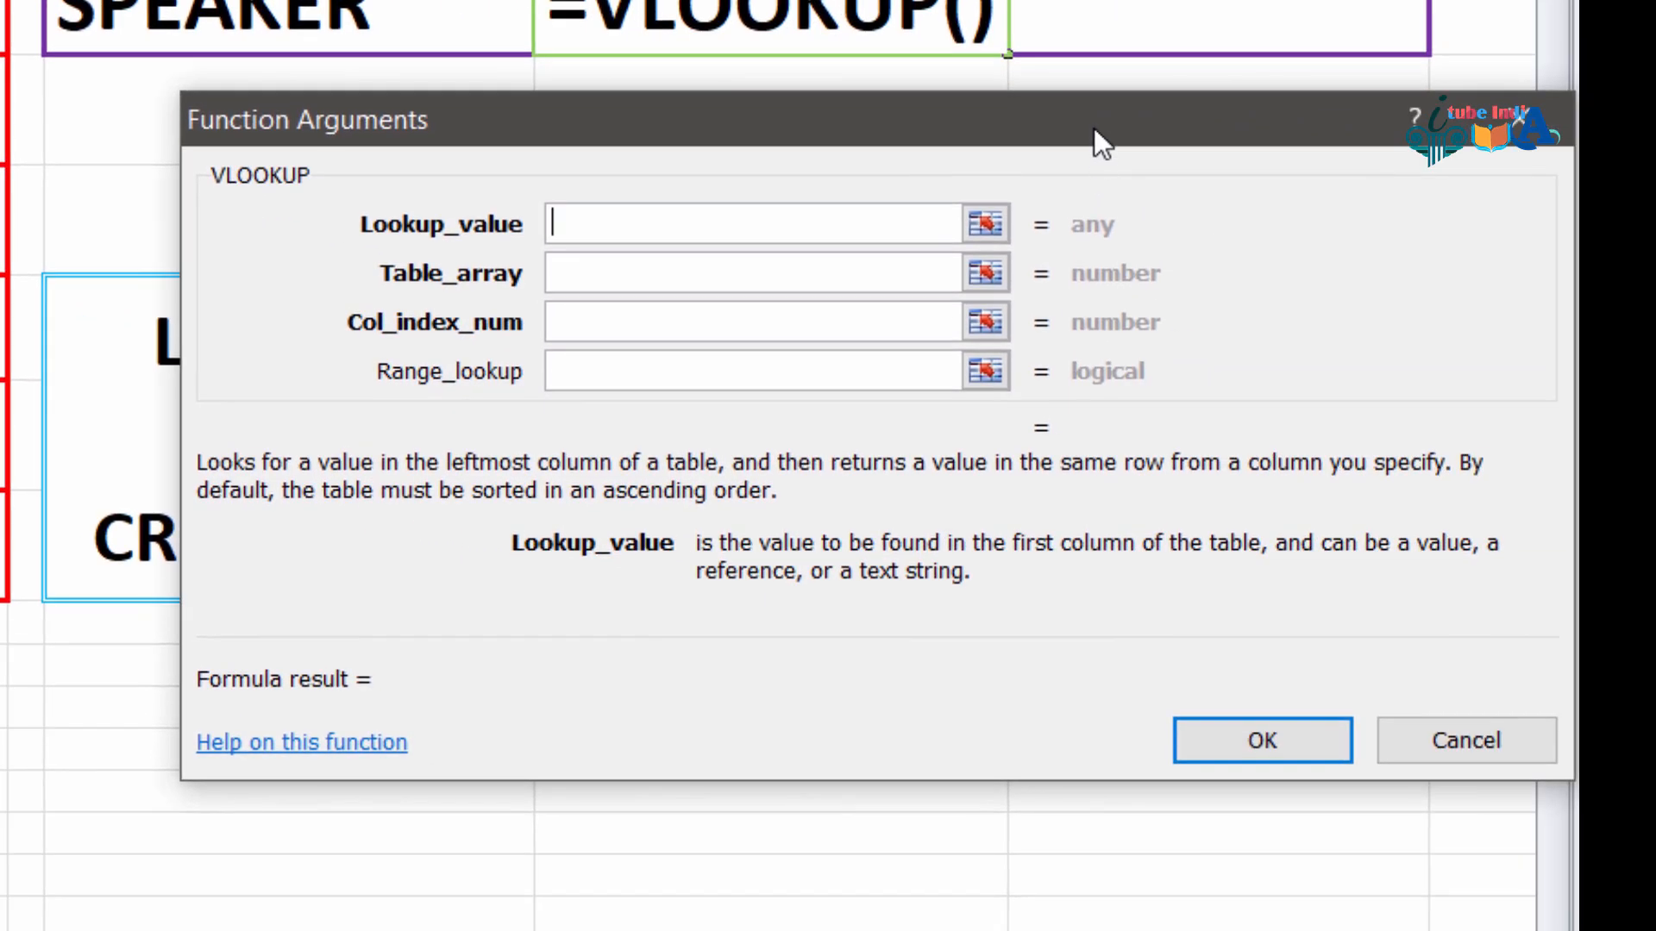
drag(1093, 127, 1006, 203)
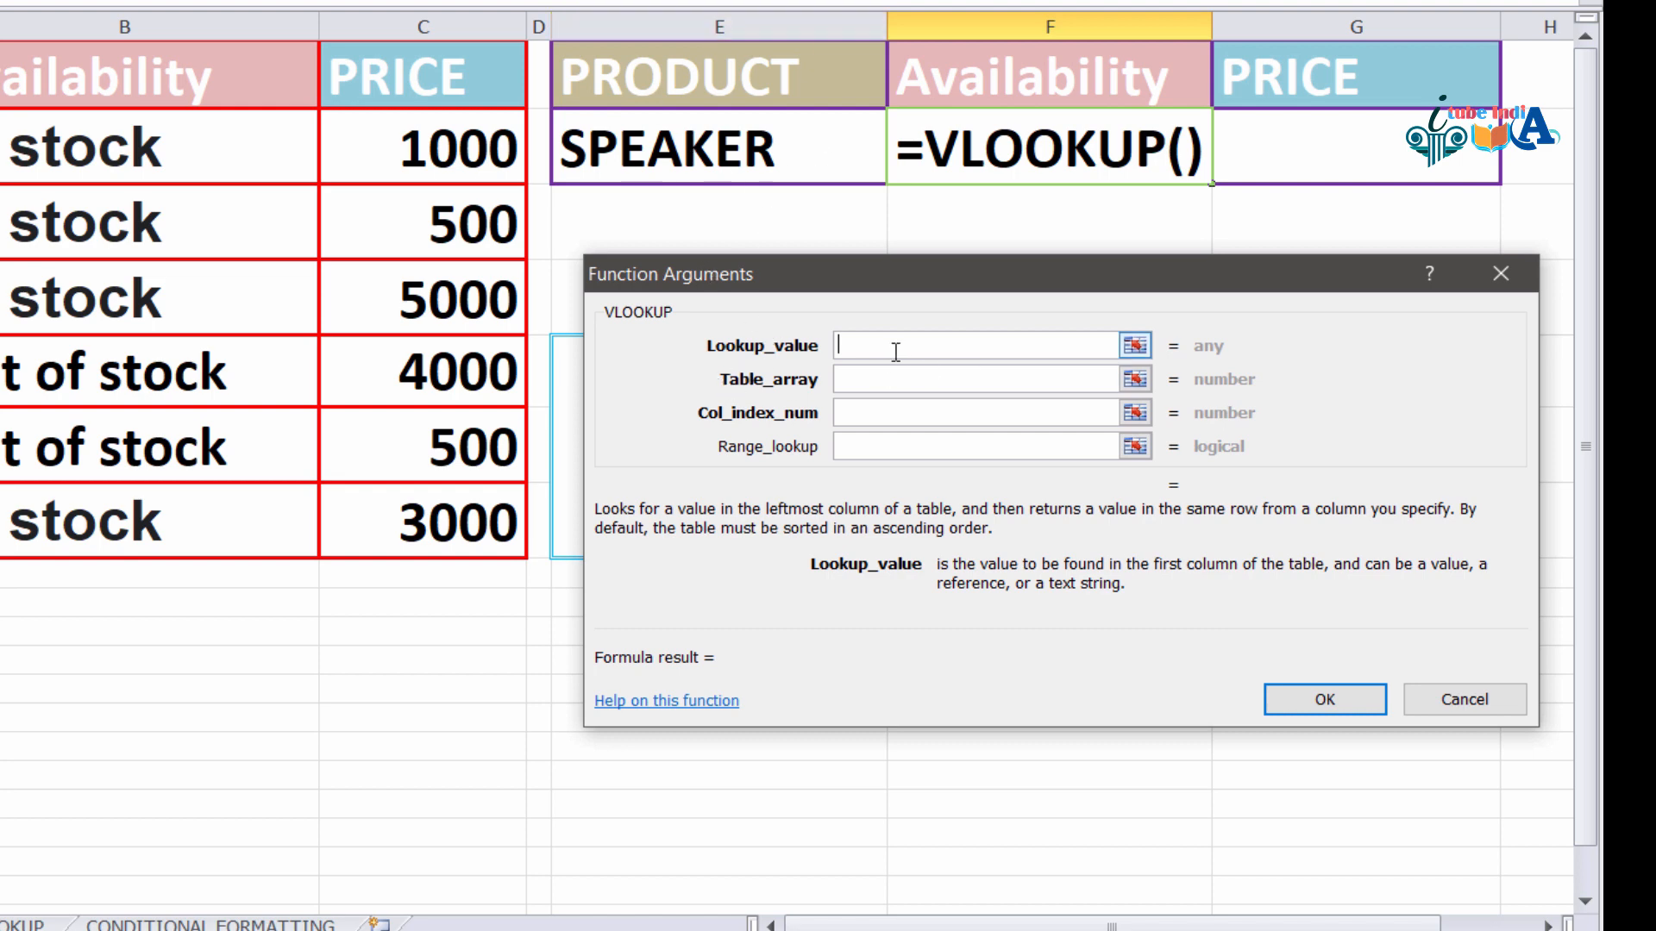
click(673, 147)
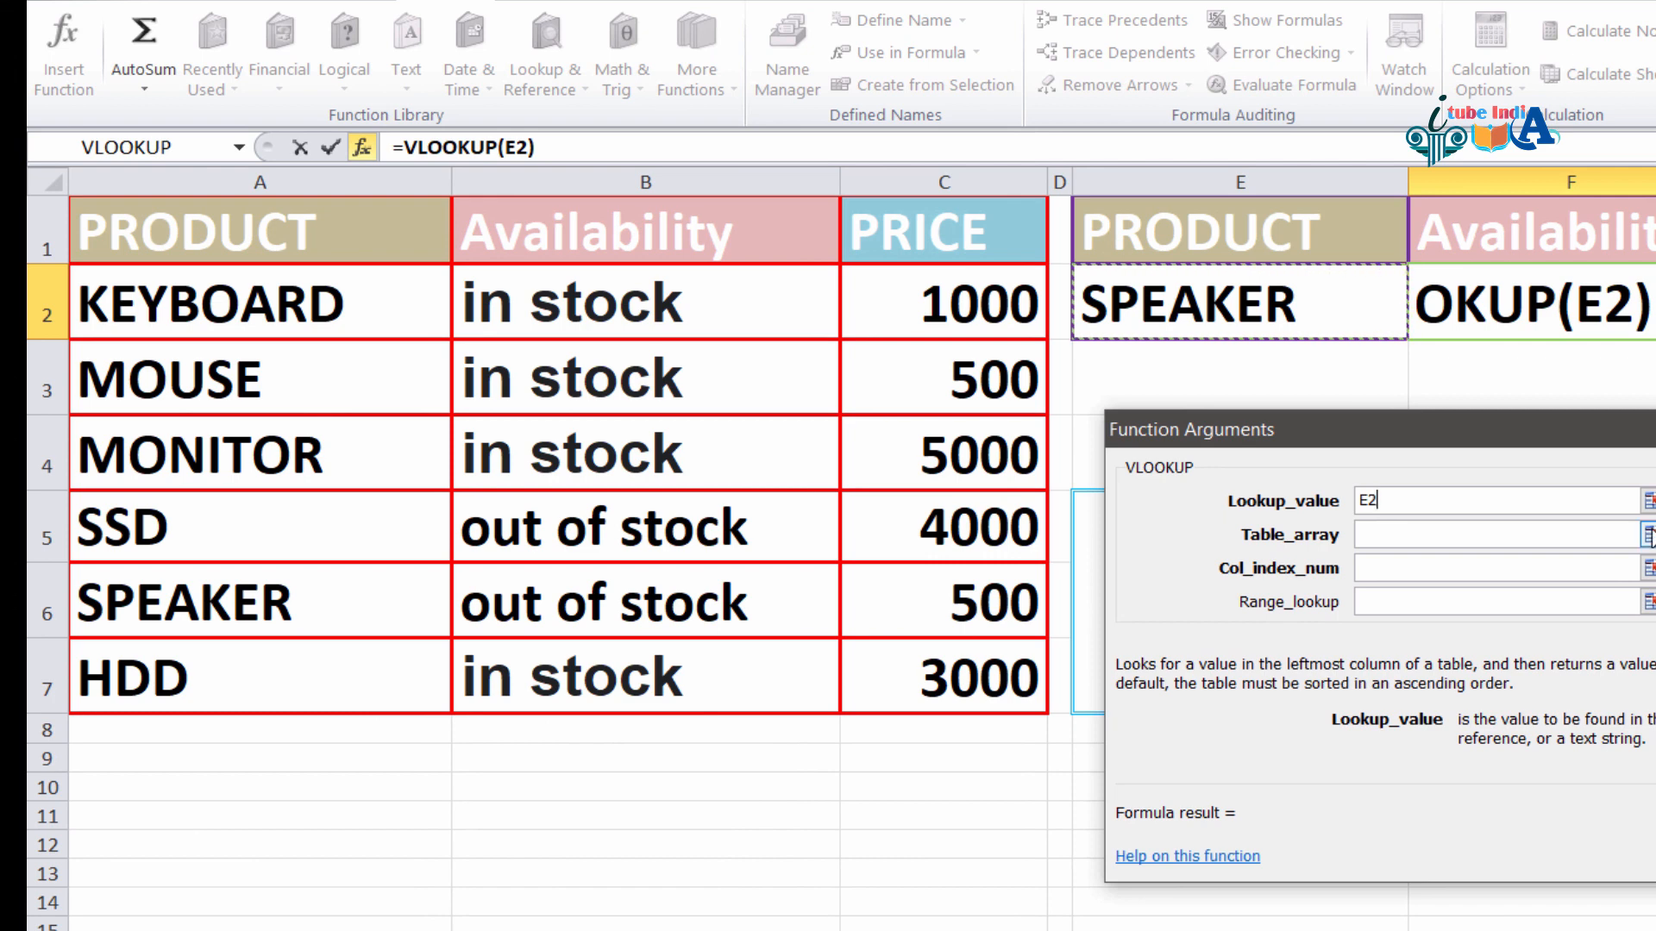
- Set the table array of the Availability lookup to the whole product table, A1:C7
key(Tab)
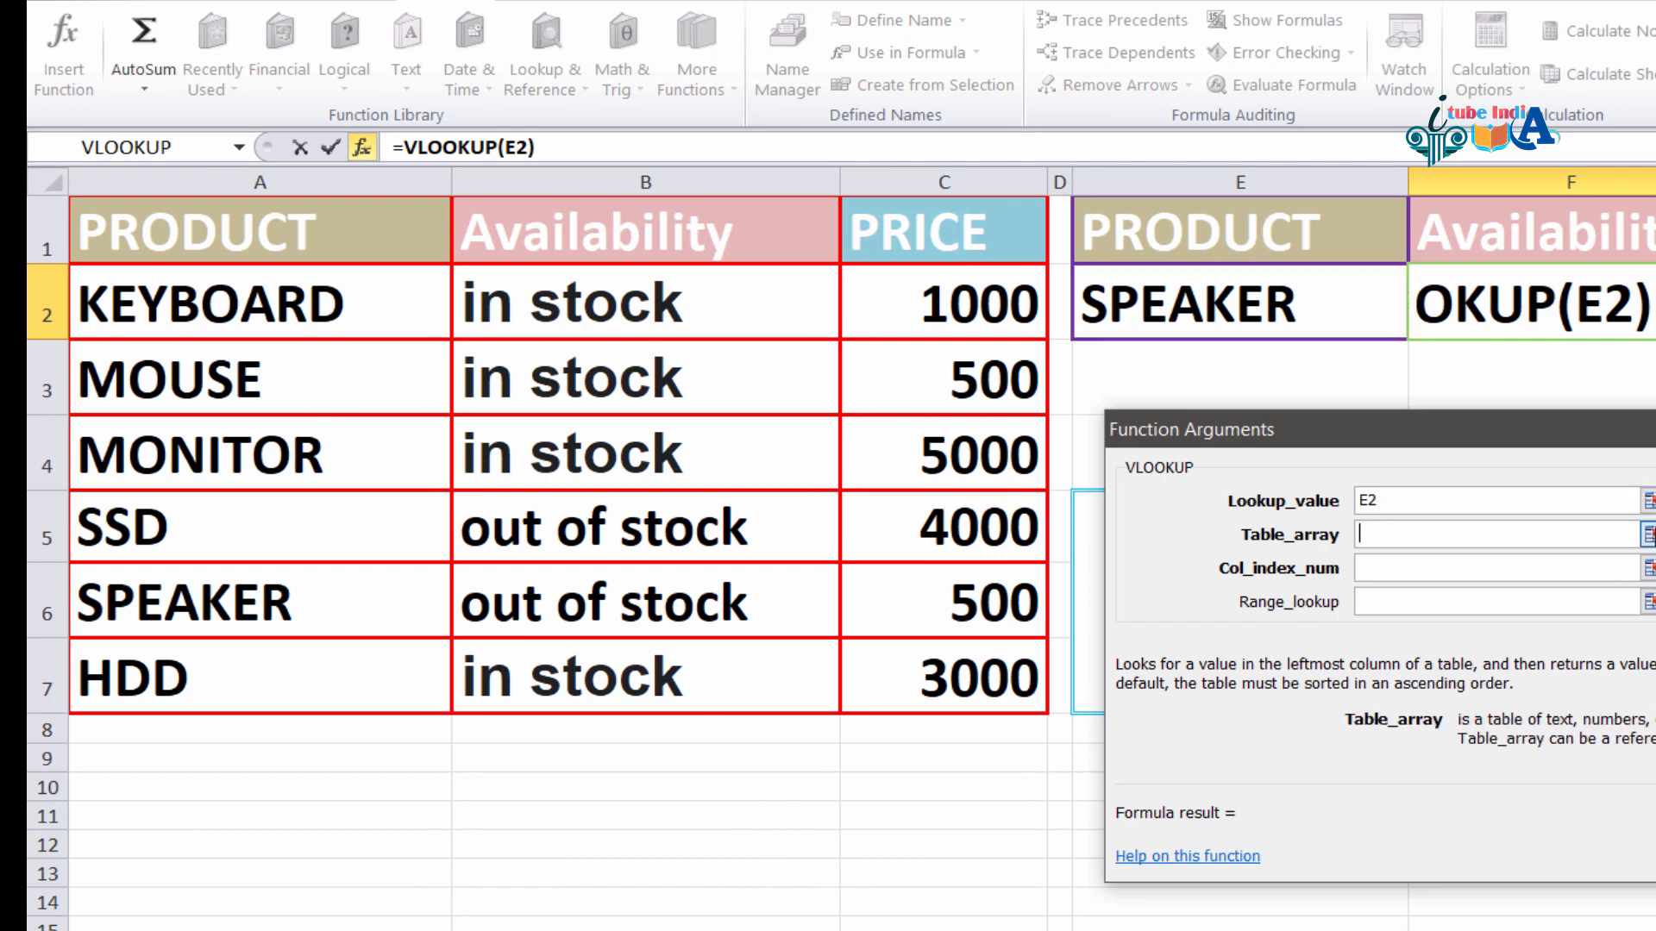
click(1648, 535)
drag(89, 229, 961, 687)
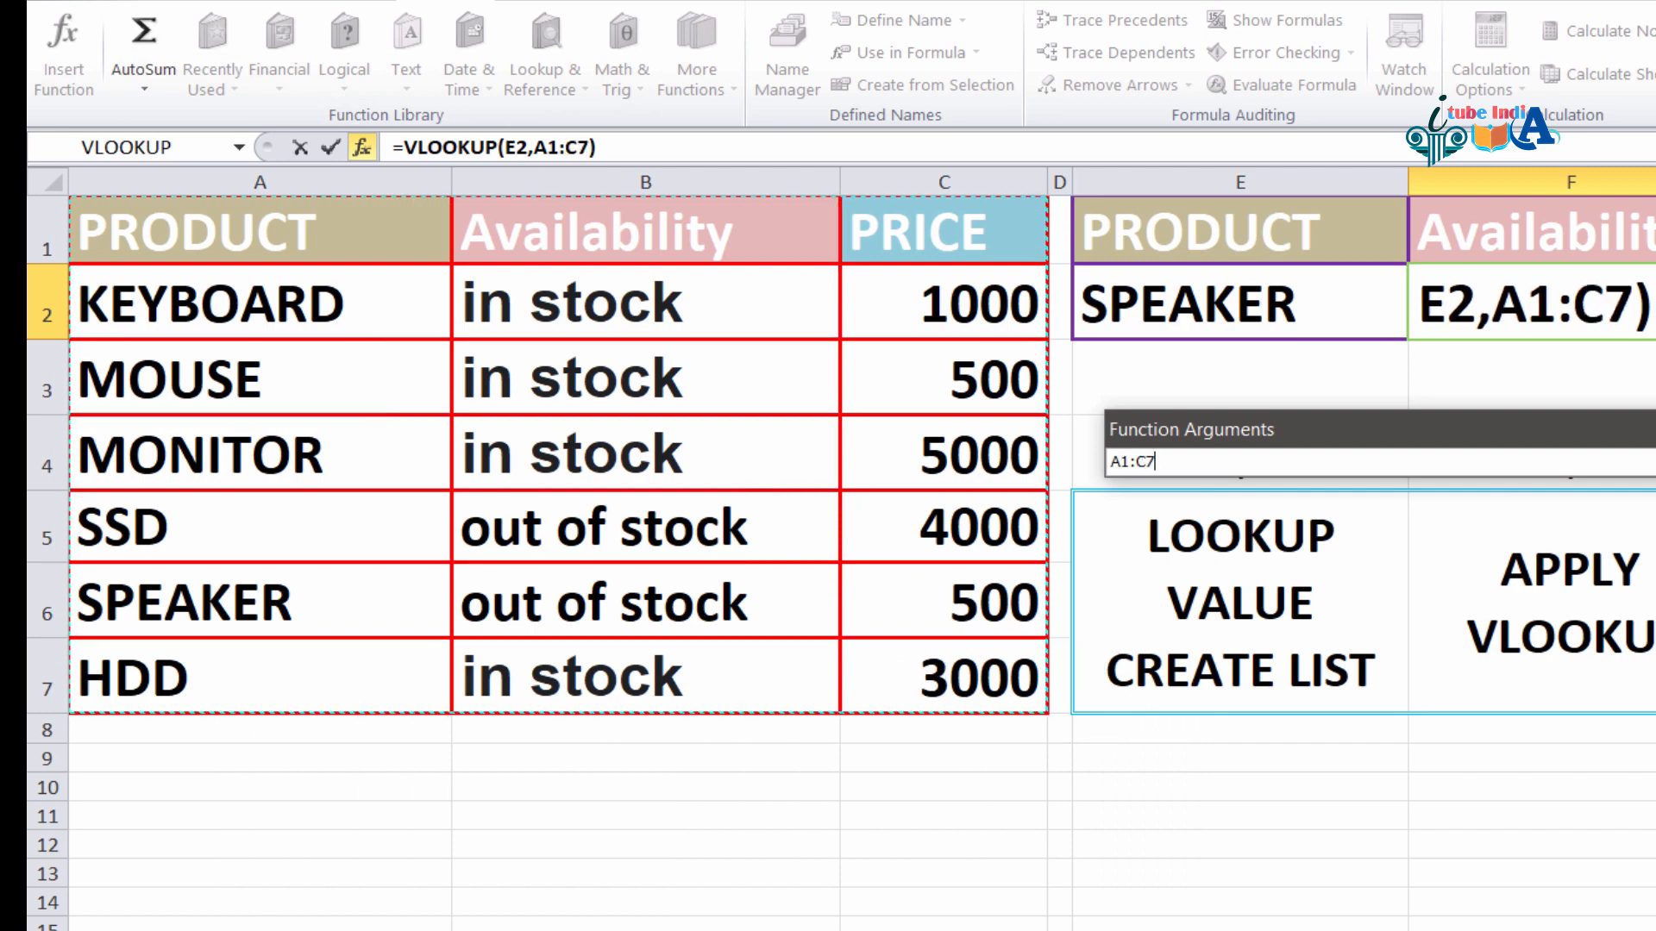
key(BackSpace)
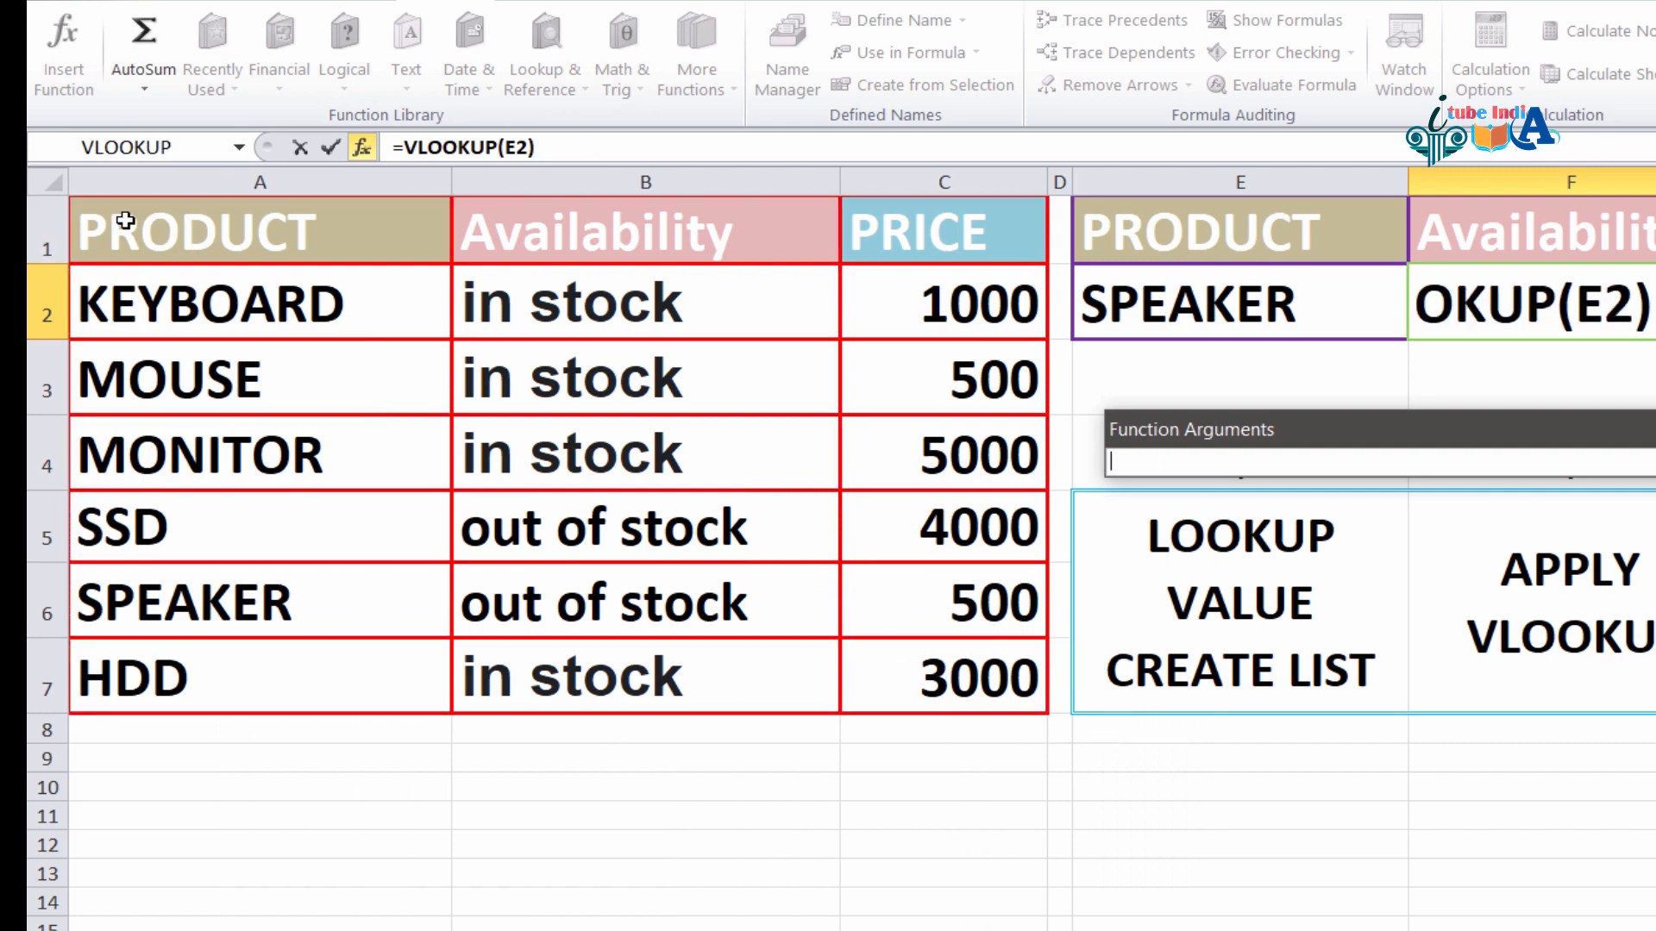
drag(125, 221, 994, 669)
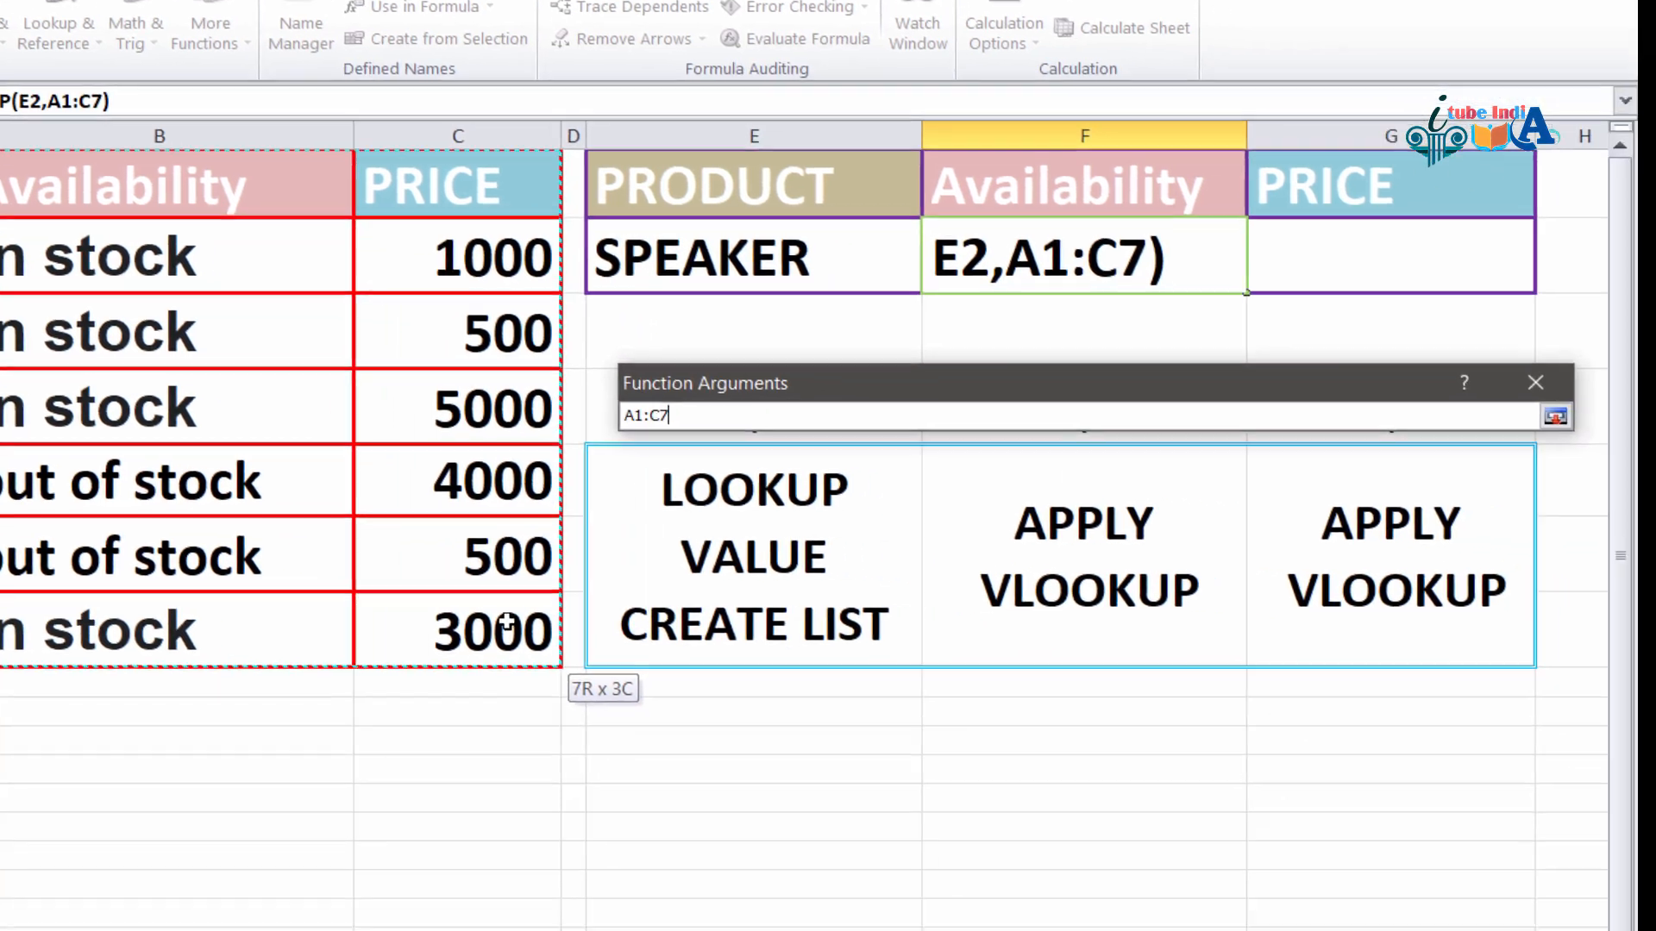
drag(508, 623, 507, 622)
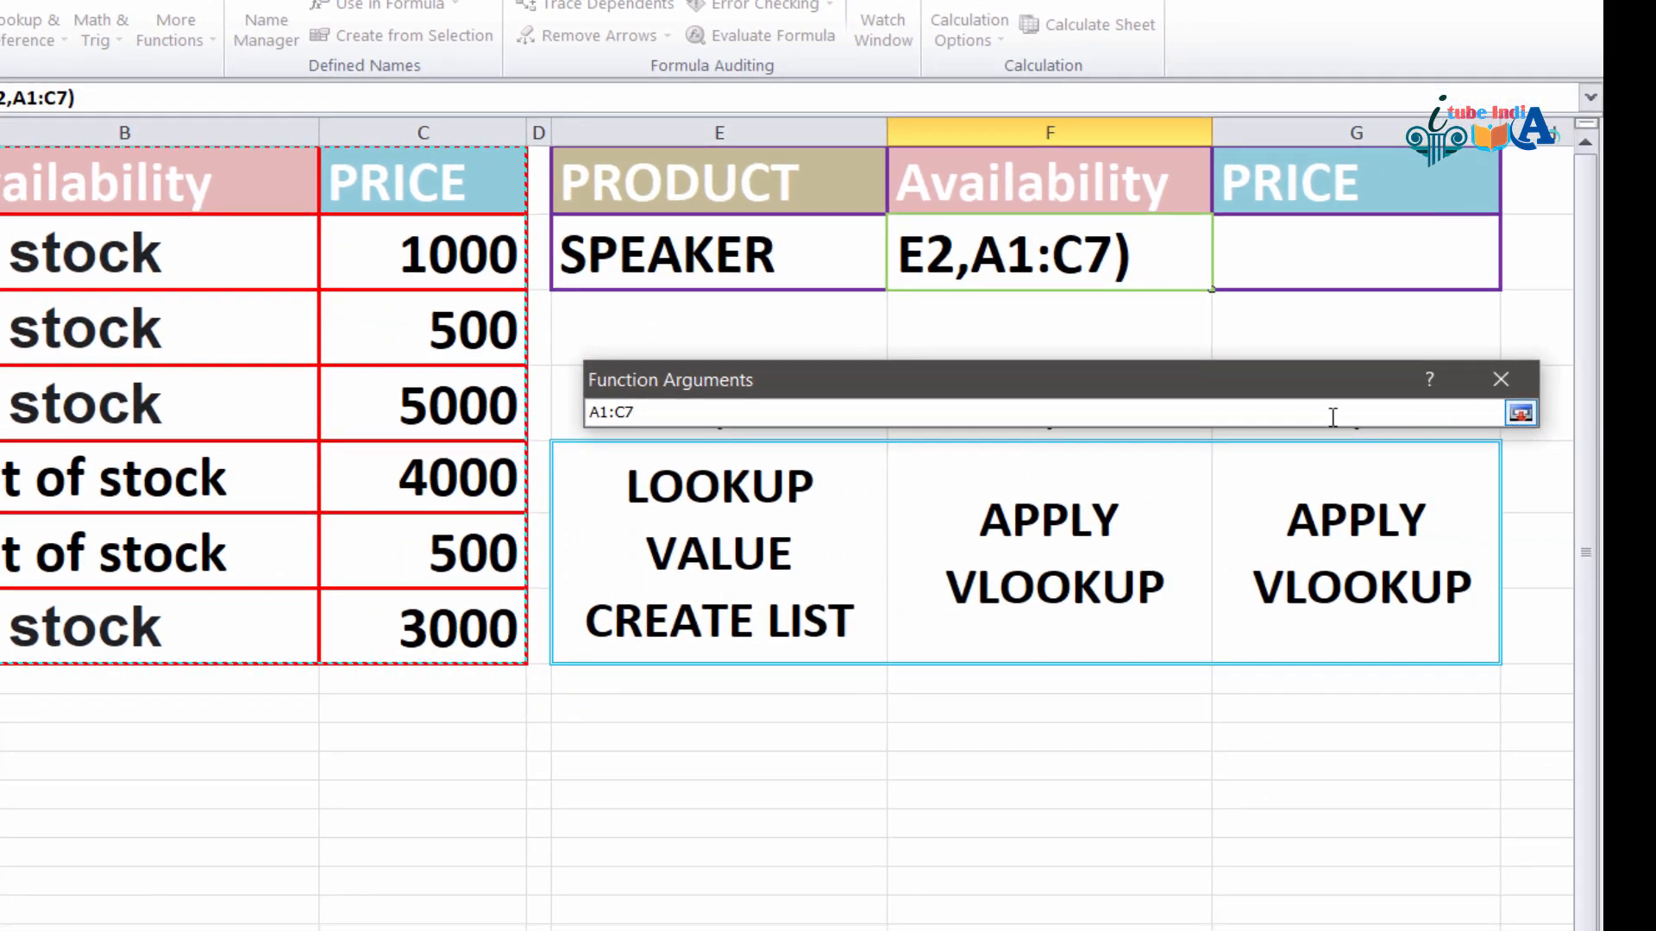
- Make the table array reference absolute as $A$1:$C$7 and return to the full VLOOKUP arguments
drag(802, 412, 589, 412)
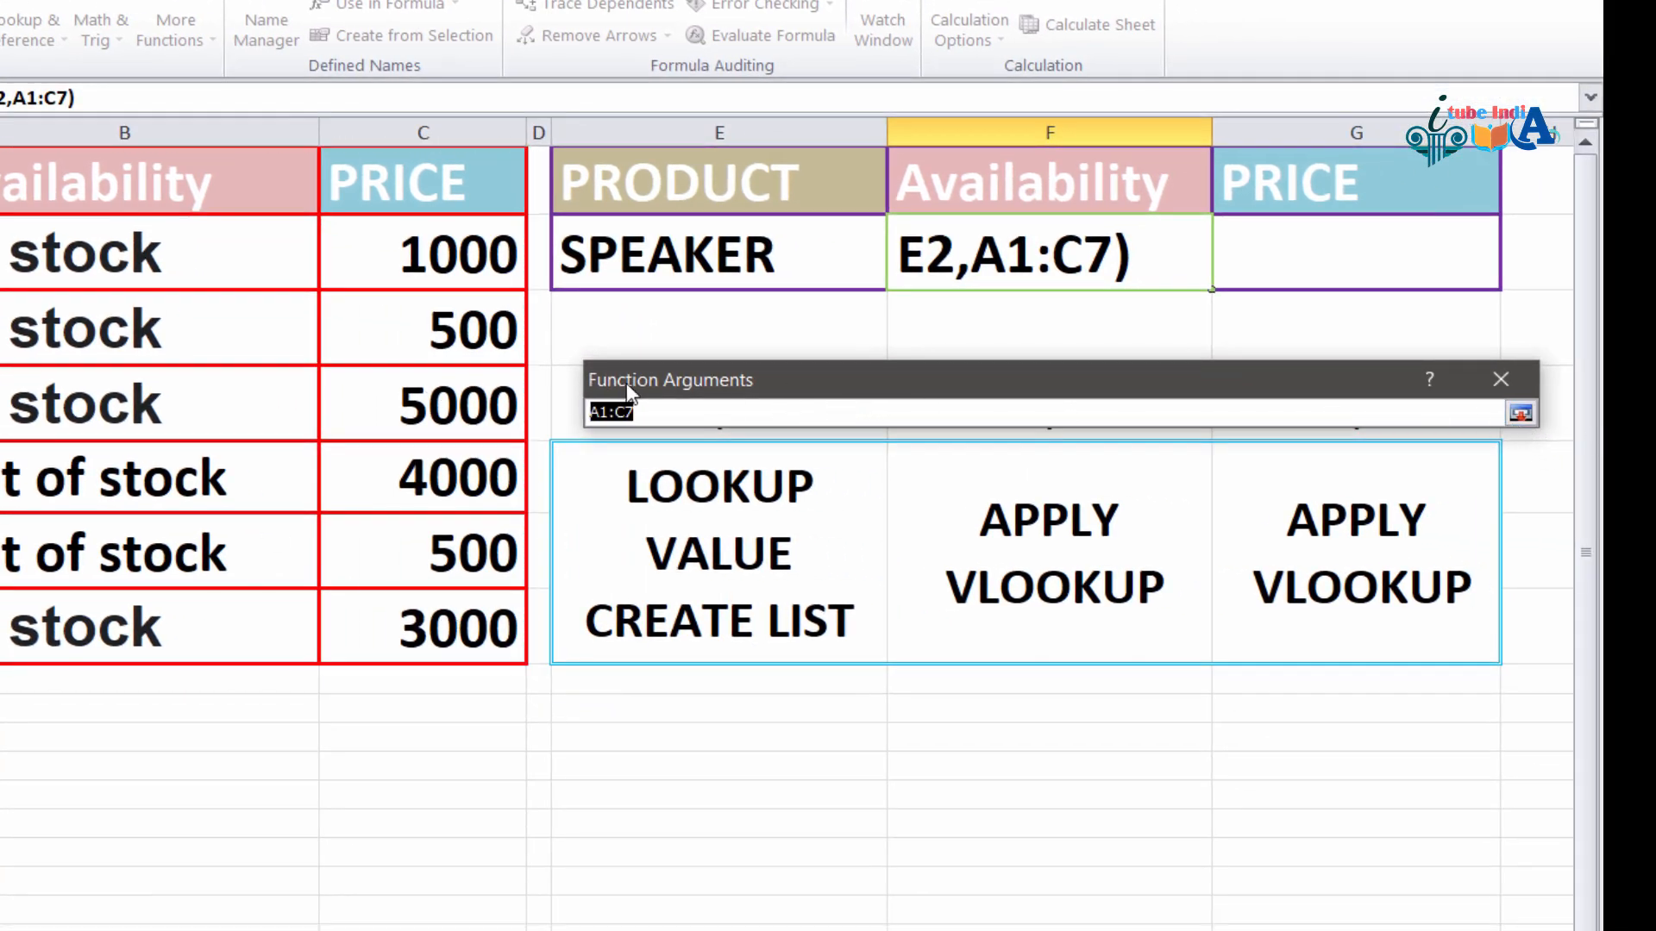
click(684, 413)
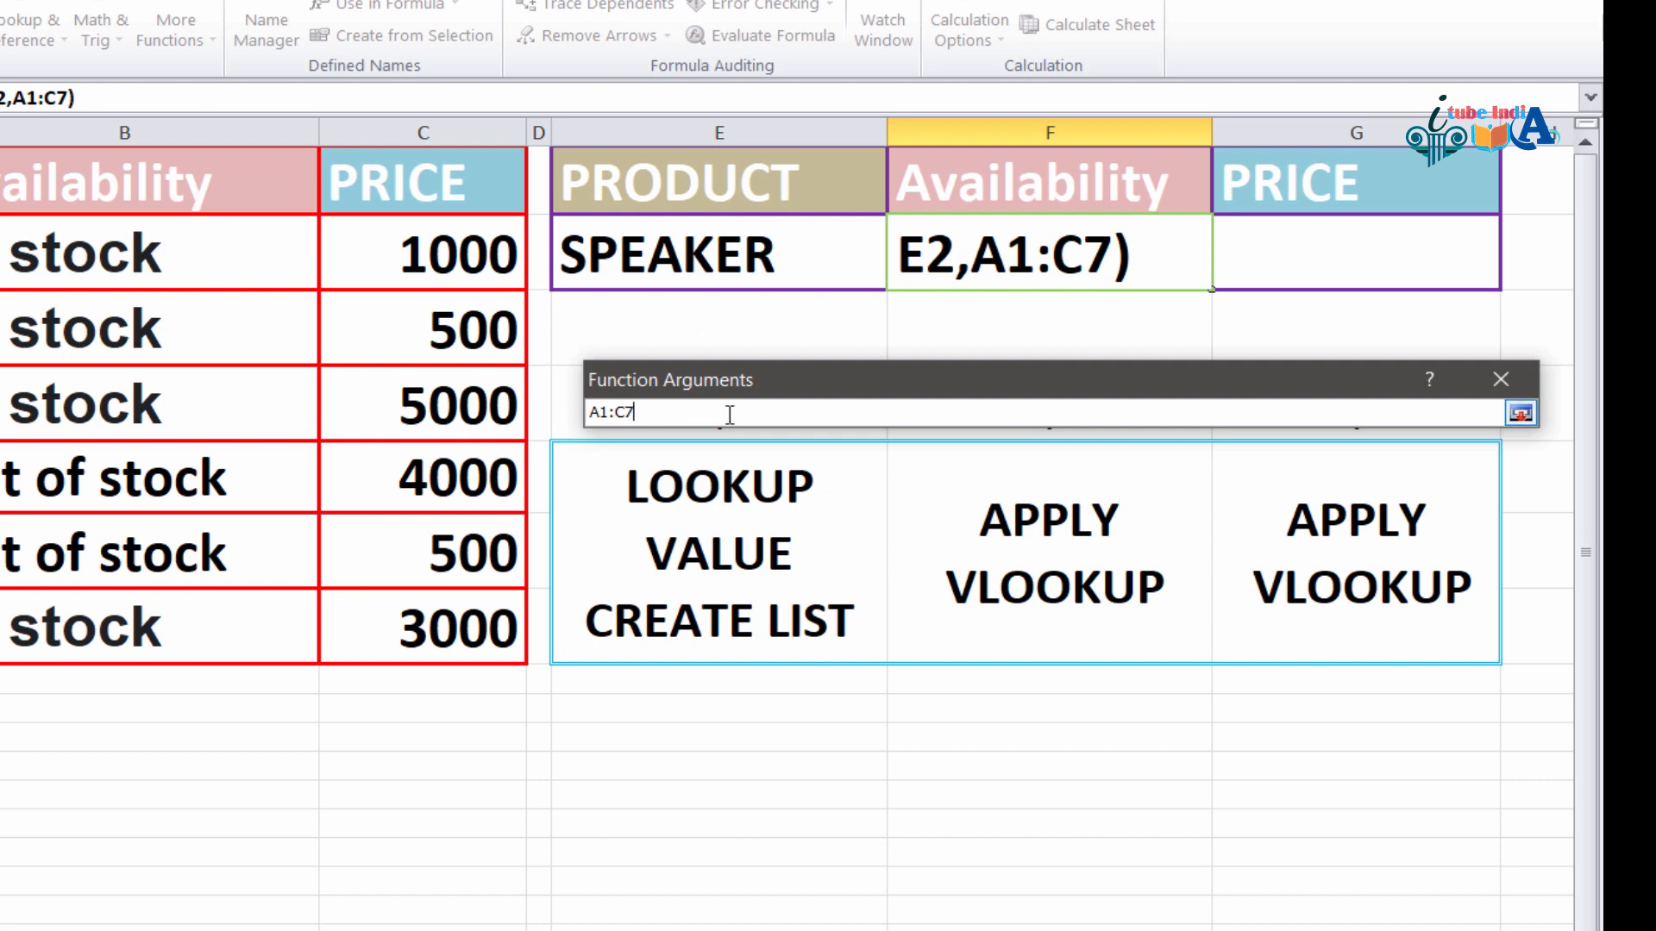
drag(634, 412, 573, 413)
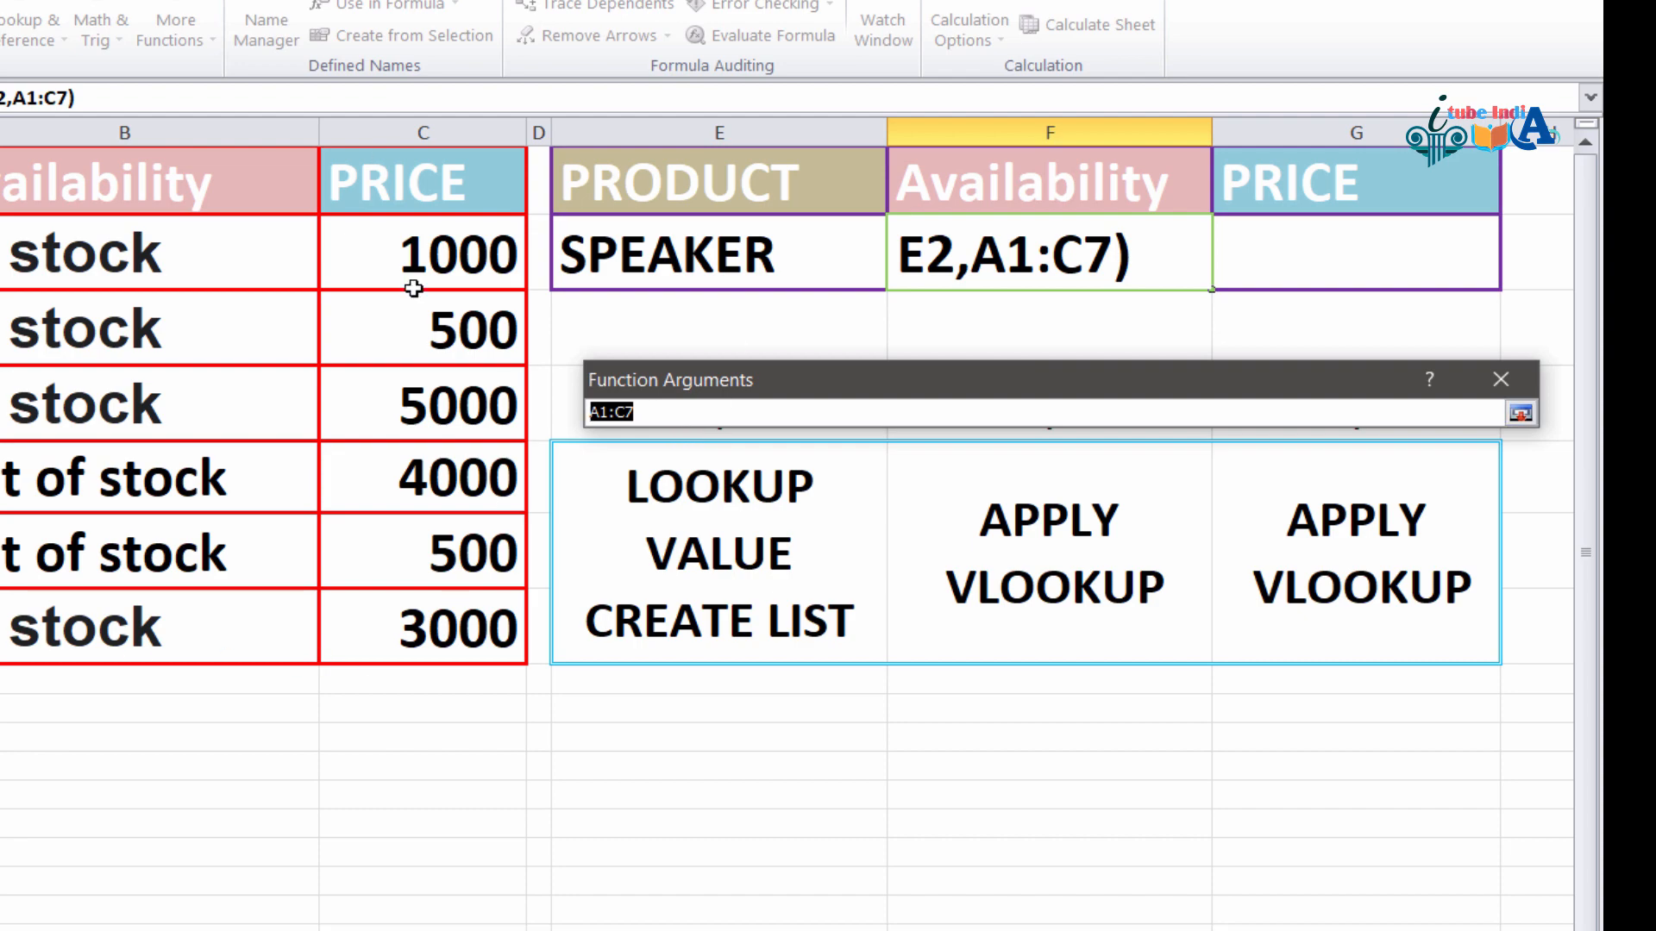
click(676, 414)
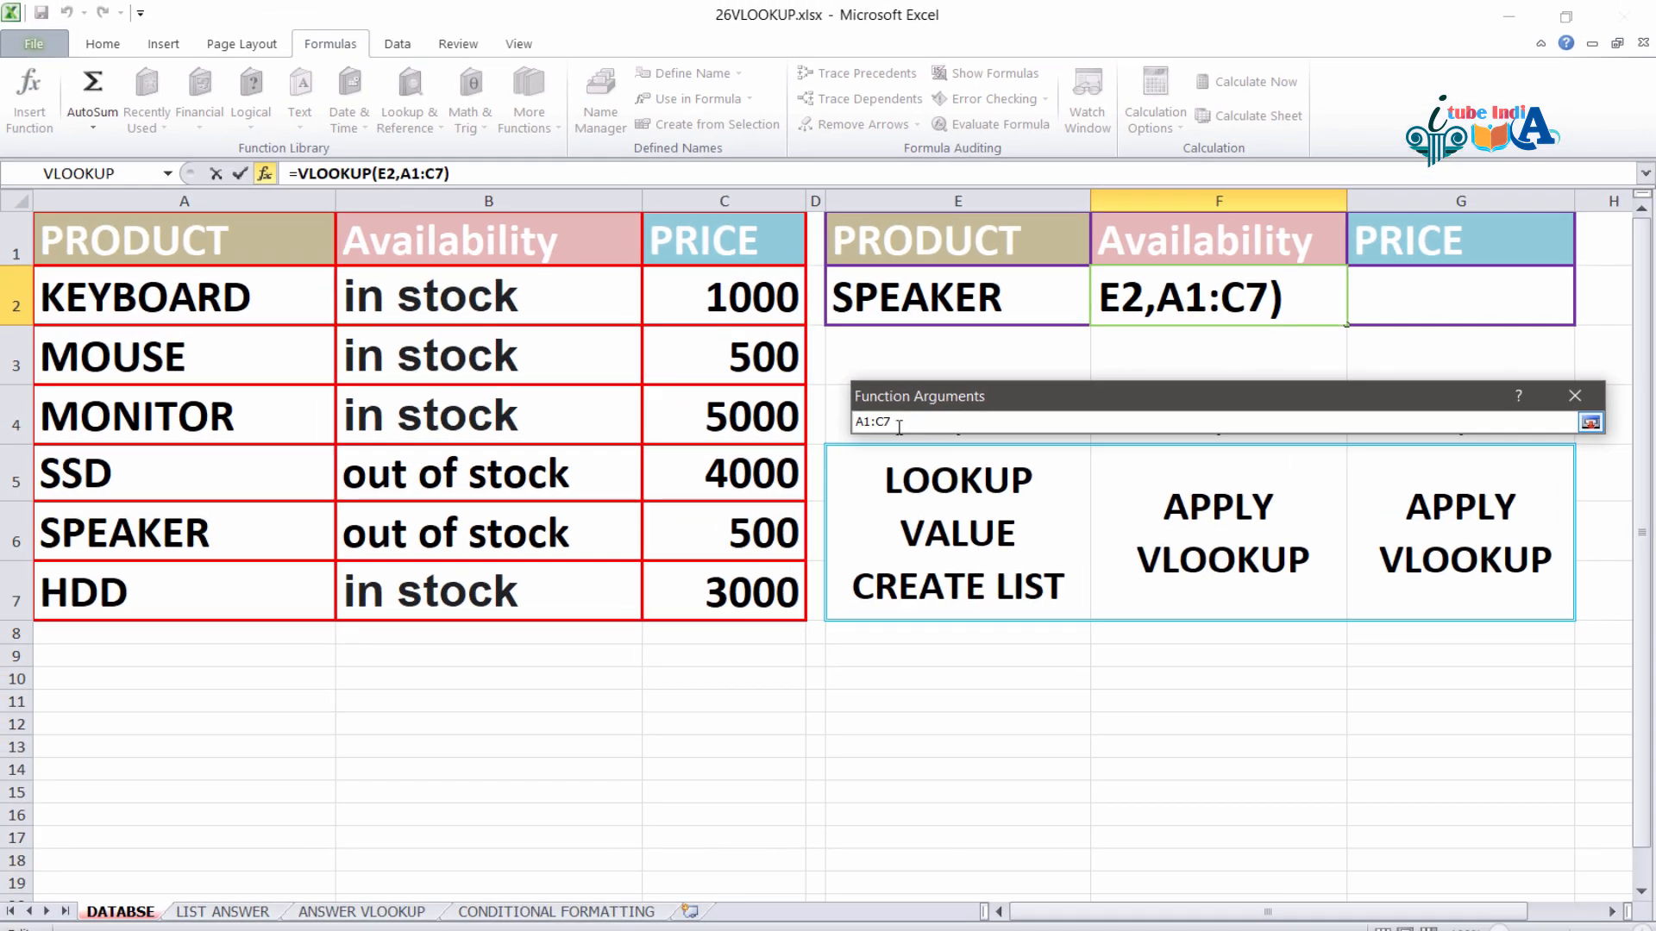
drag(899, 427, 845, 423)
click(912, 424)
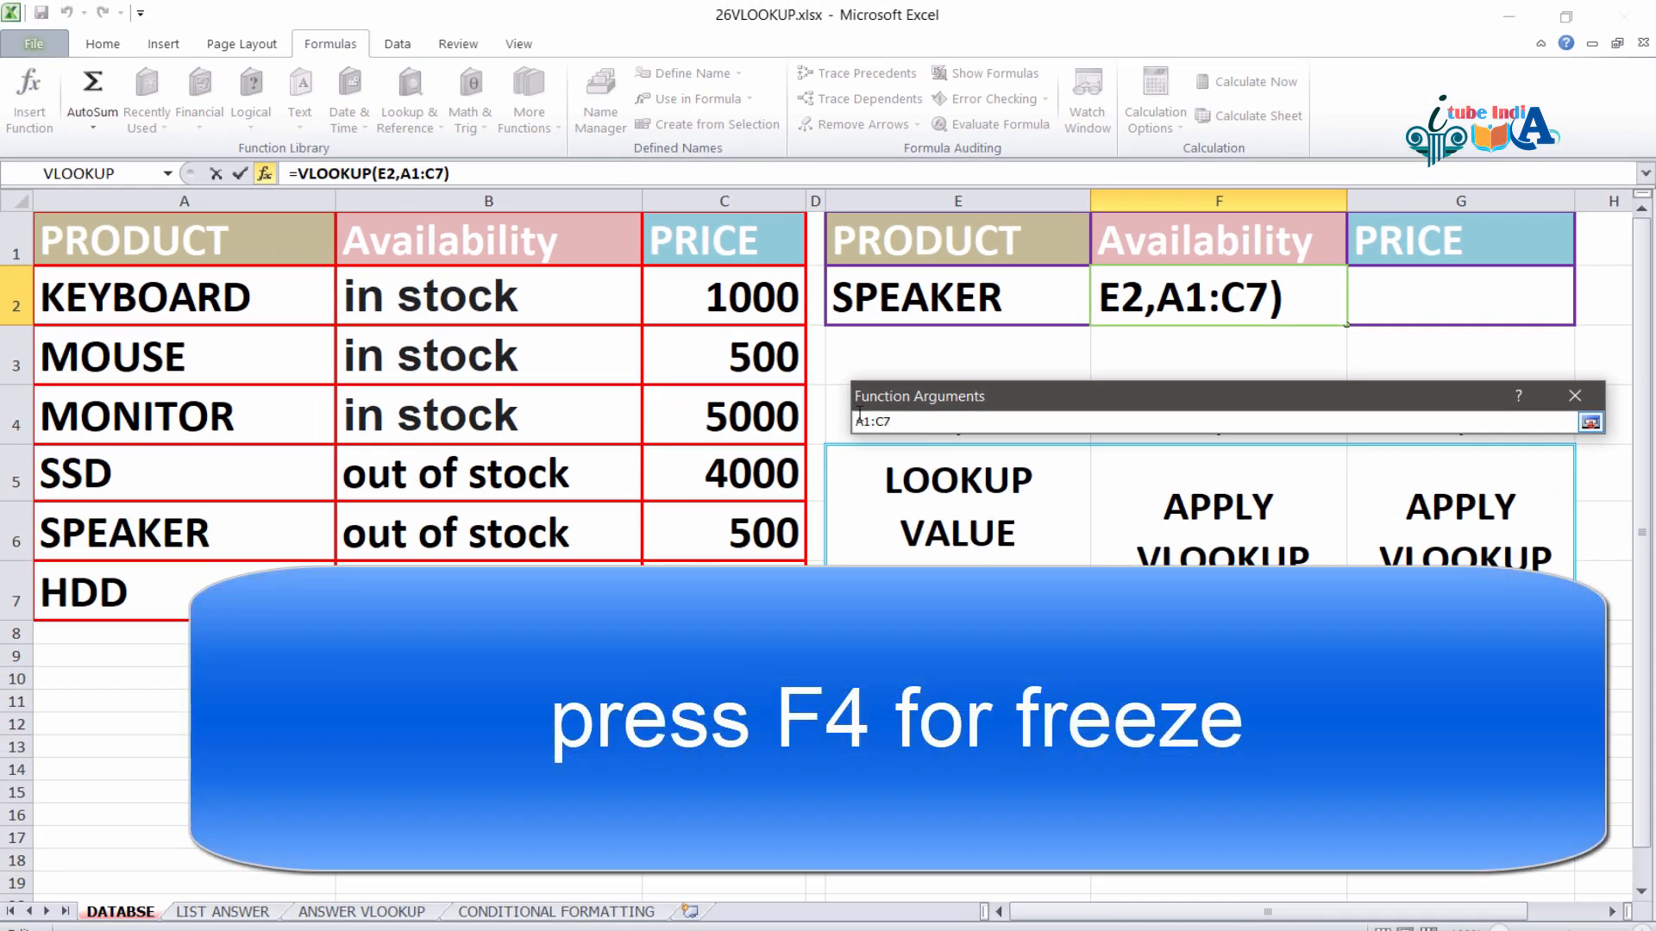
drag(859, 417, 890, 421)
key(F4)
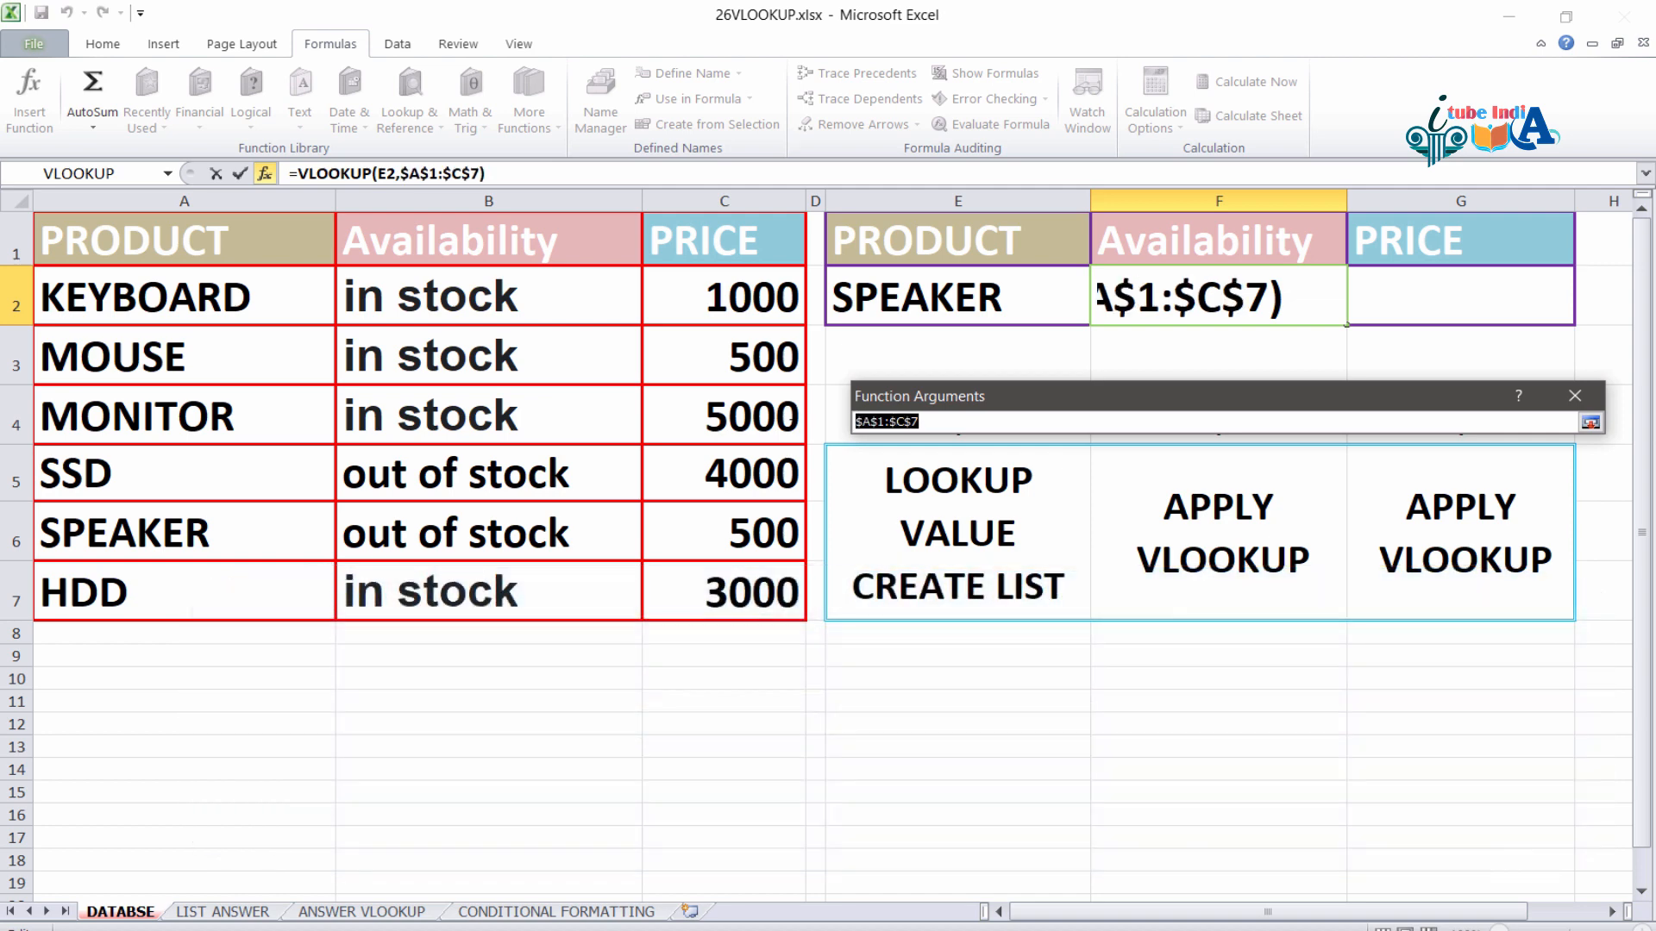
click(1589, 421)
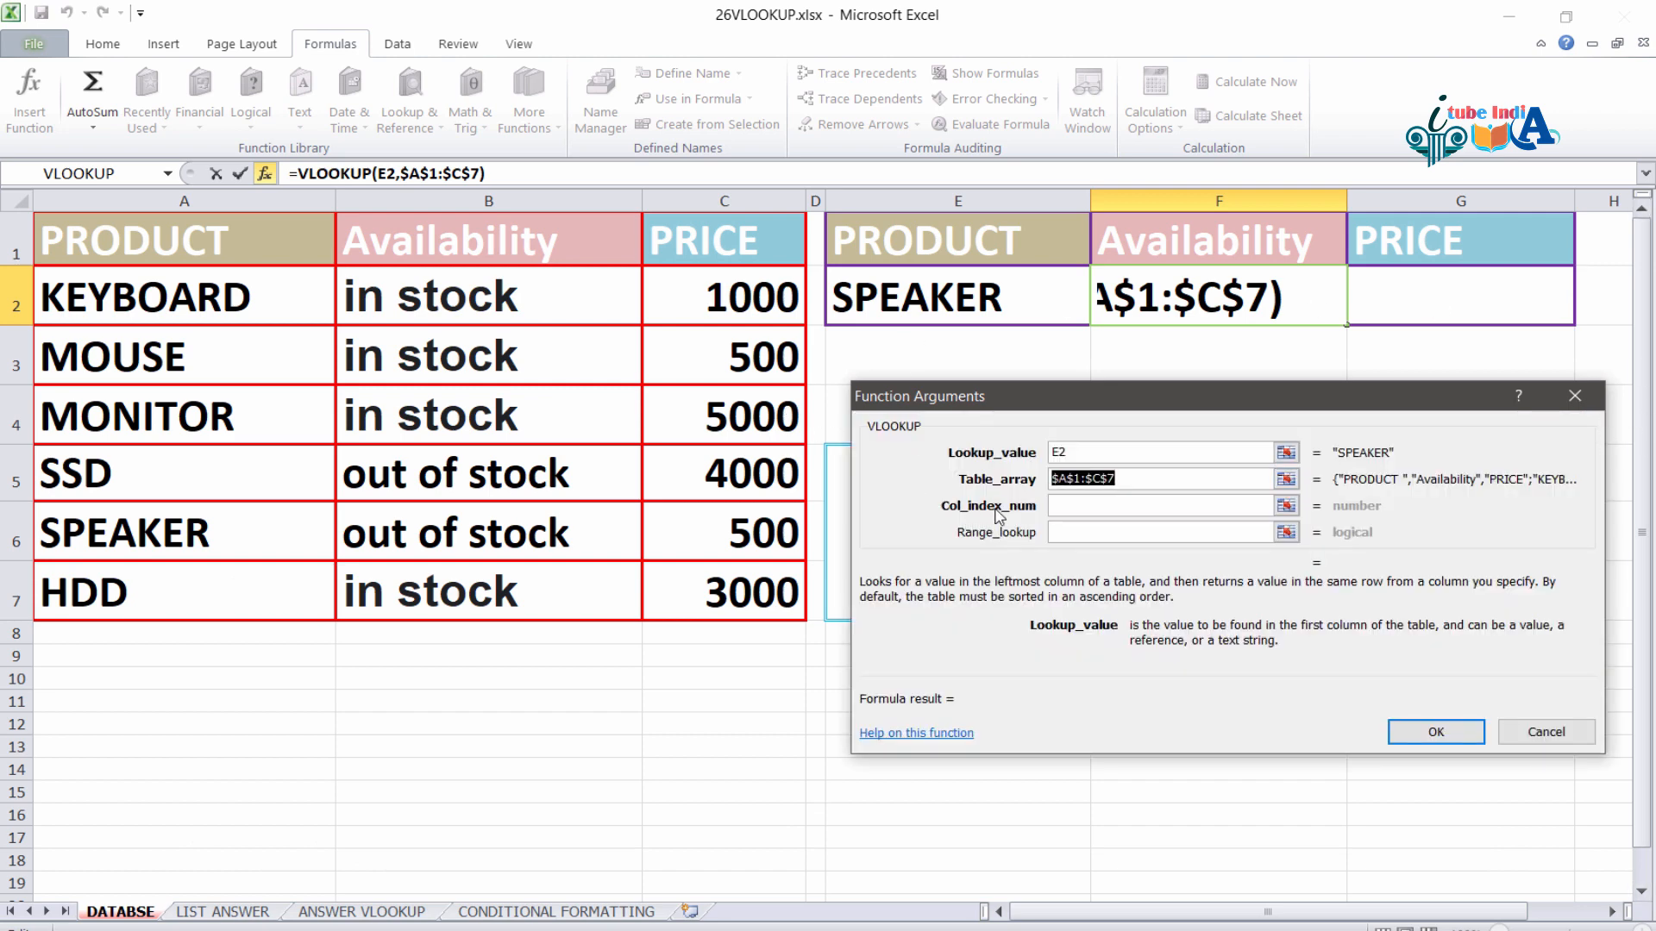
- Set the column index to 2 and the range lookup to 0, and apply the Availability formula
click(1077, 506)
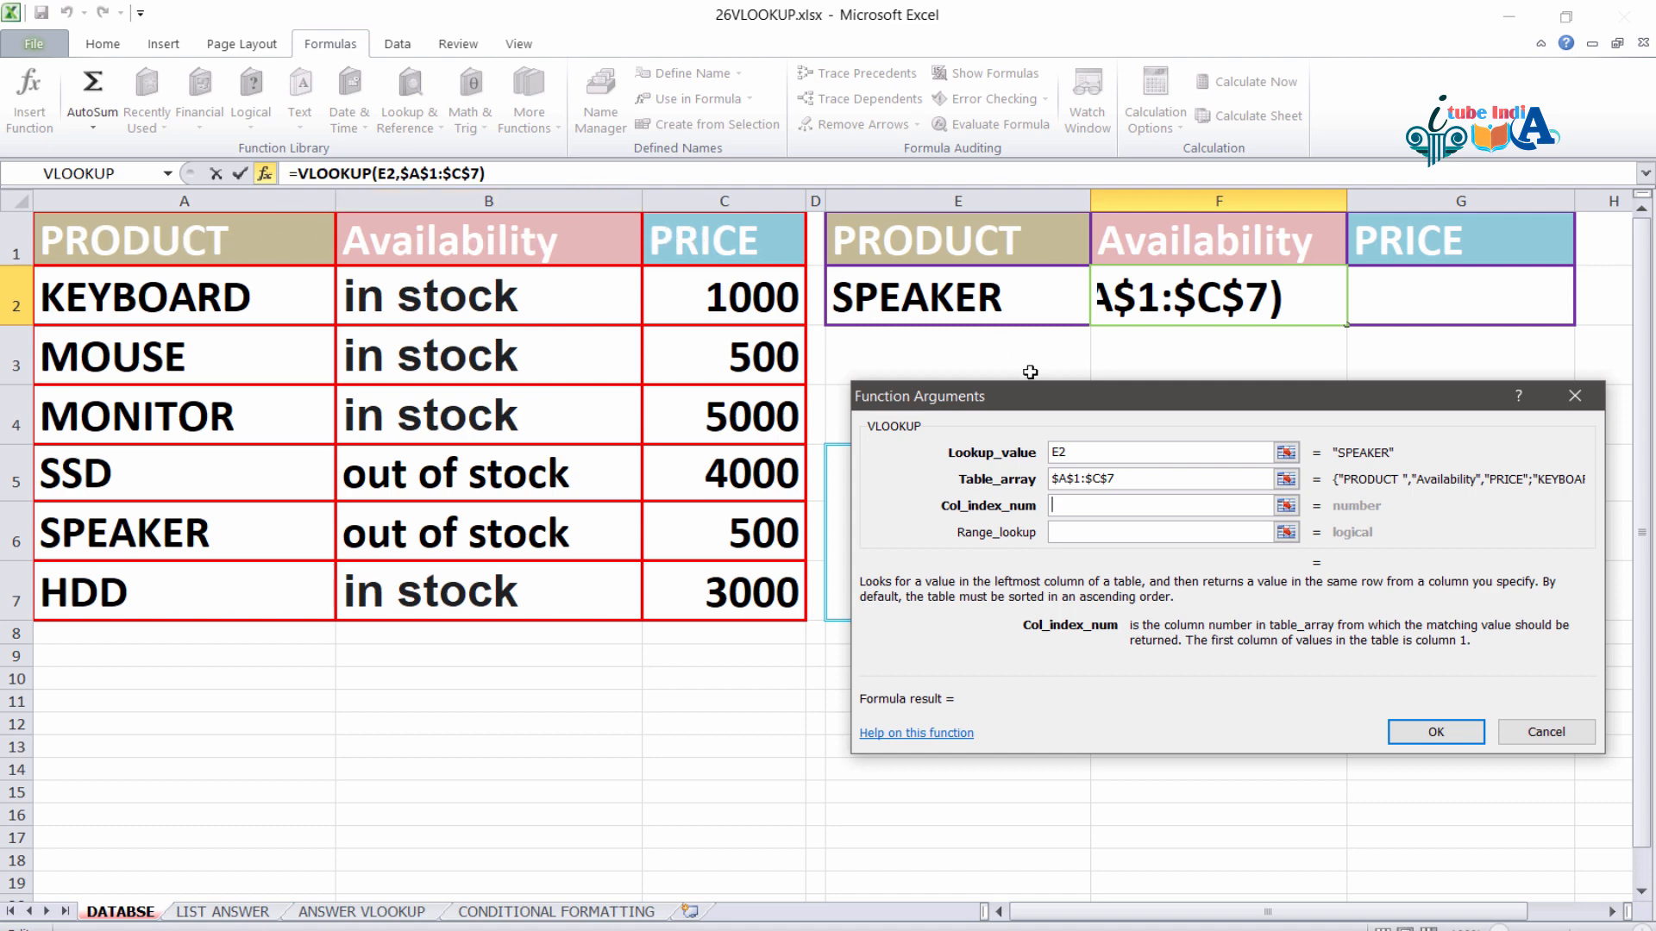
text(2)
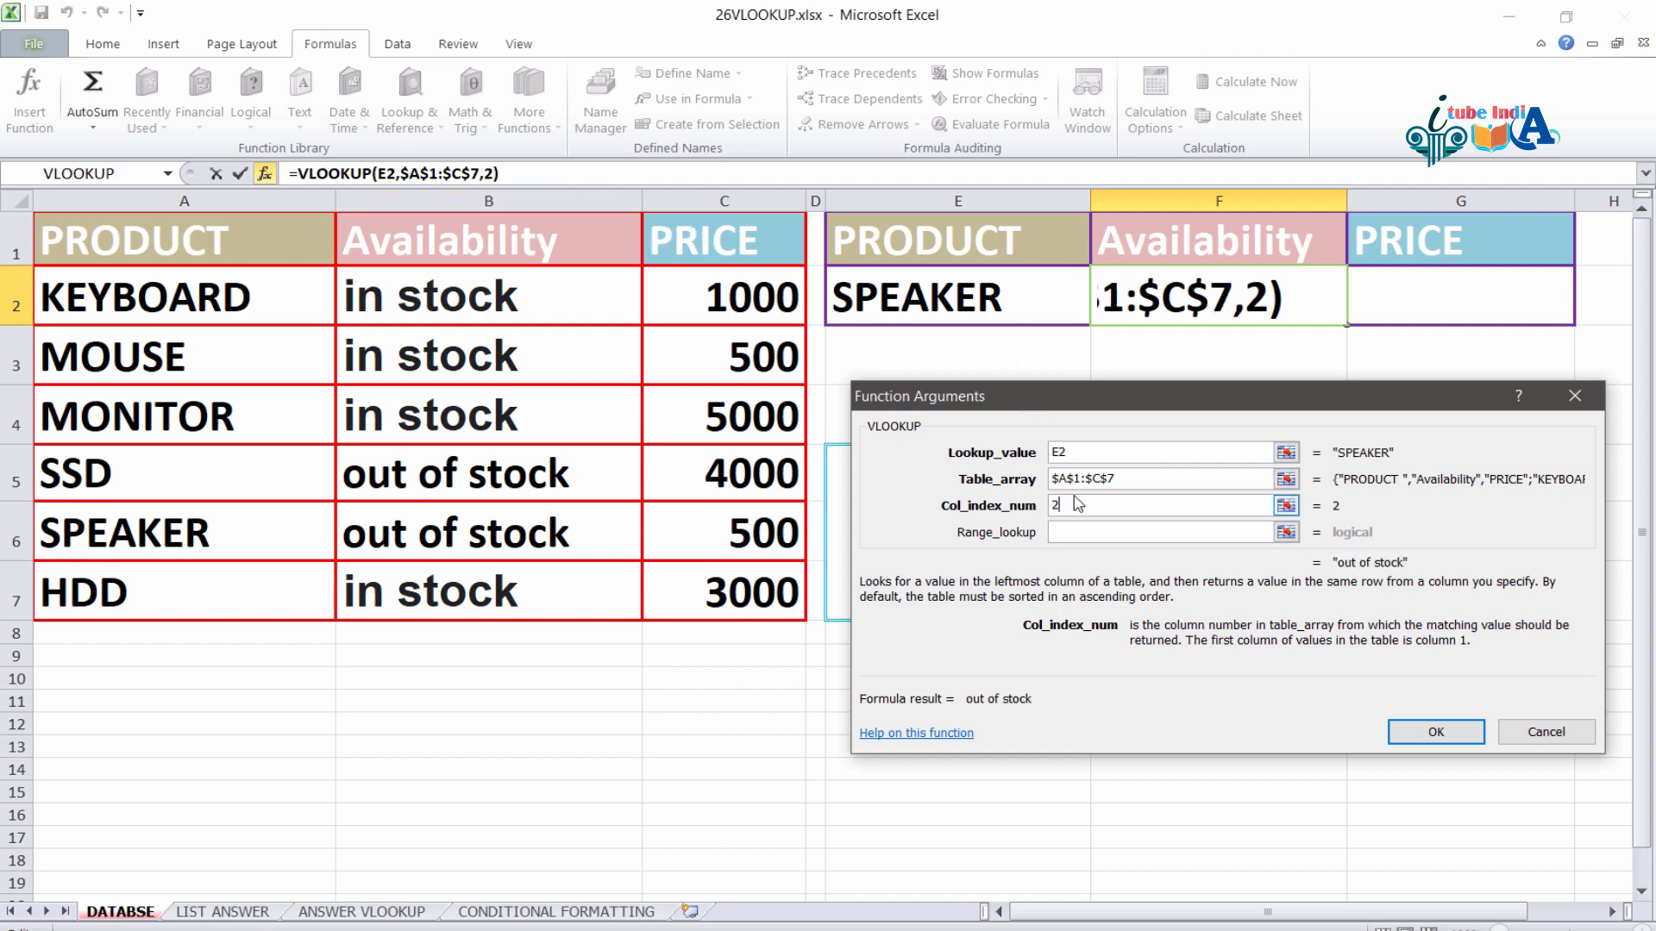
key(Tab)
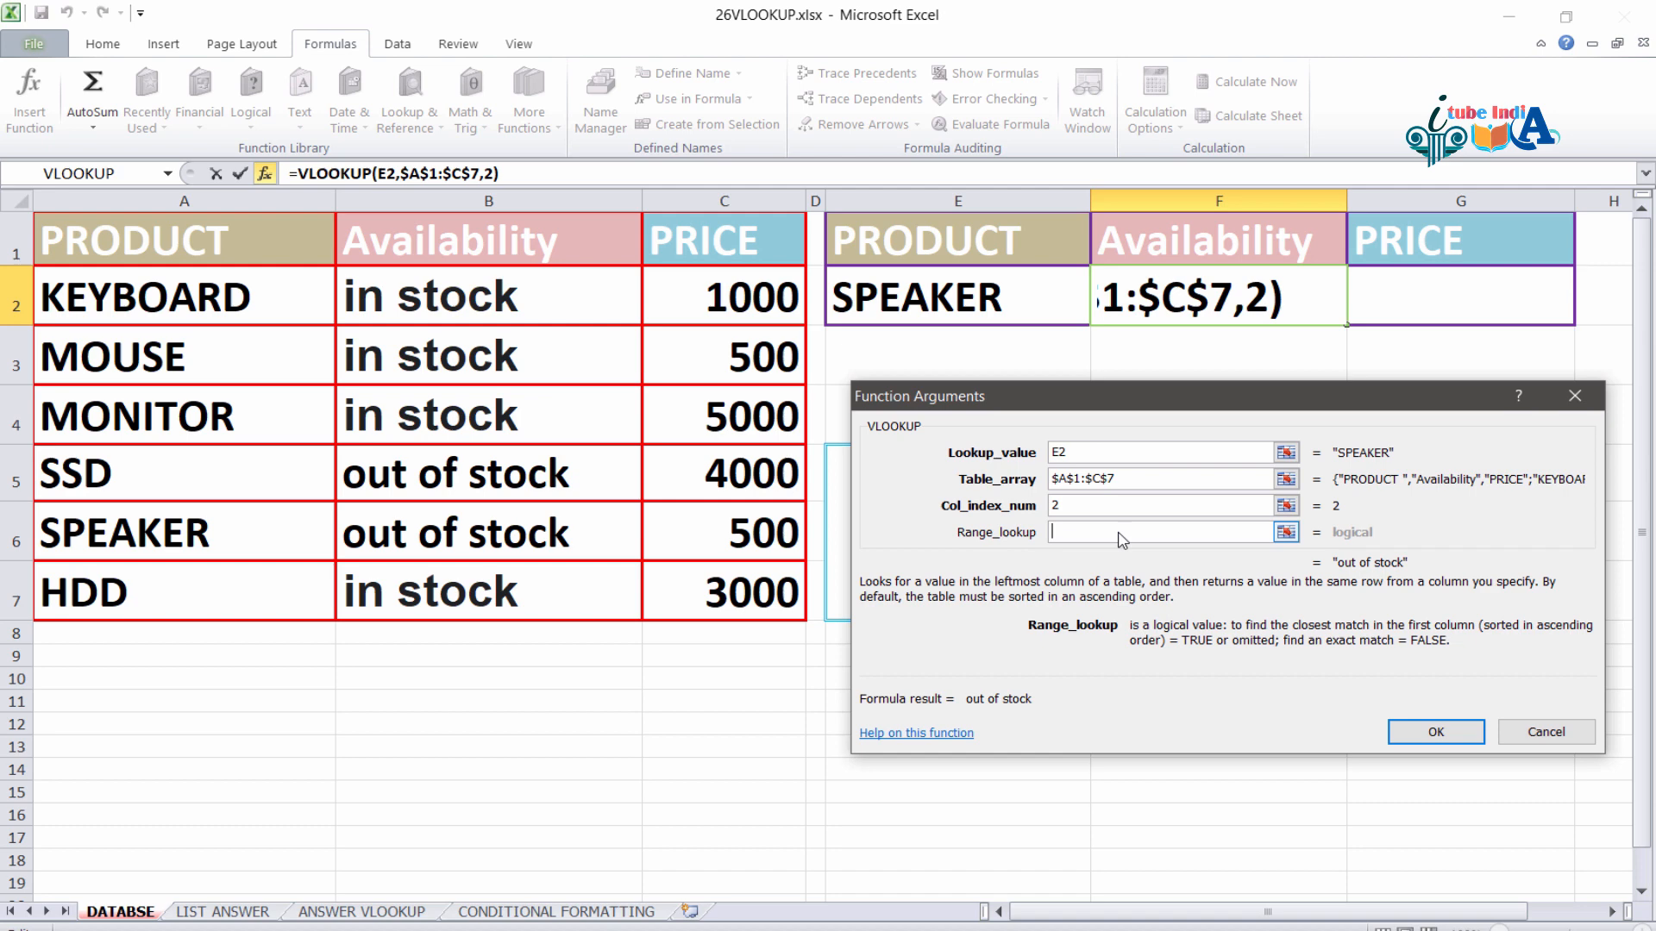
text(0)
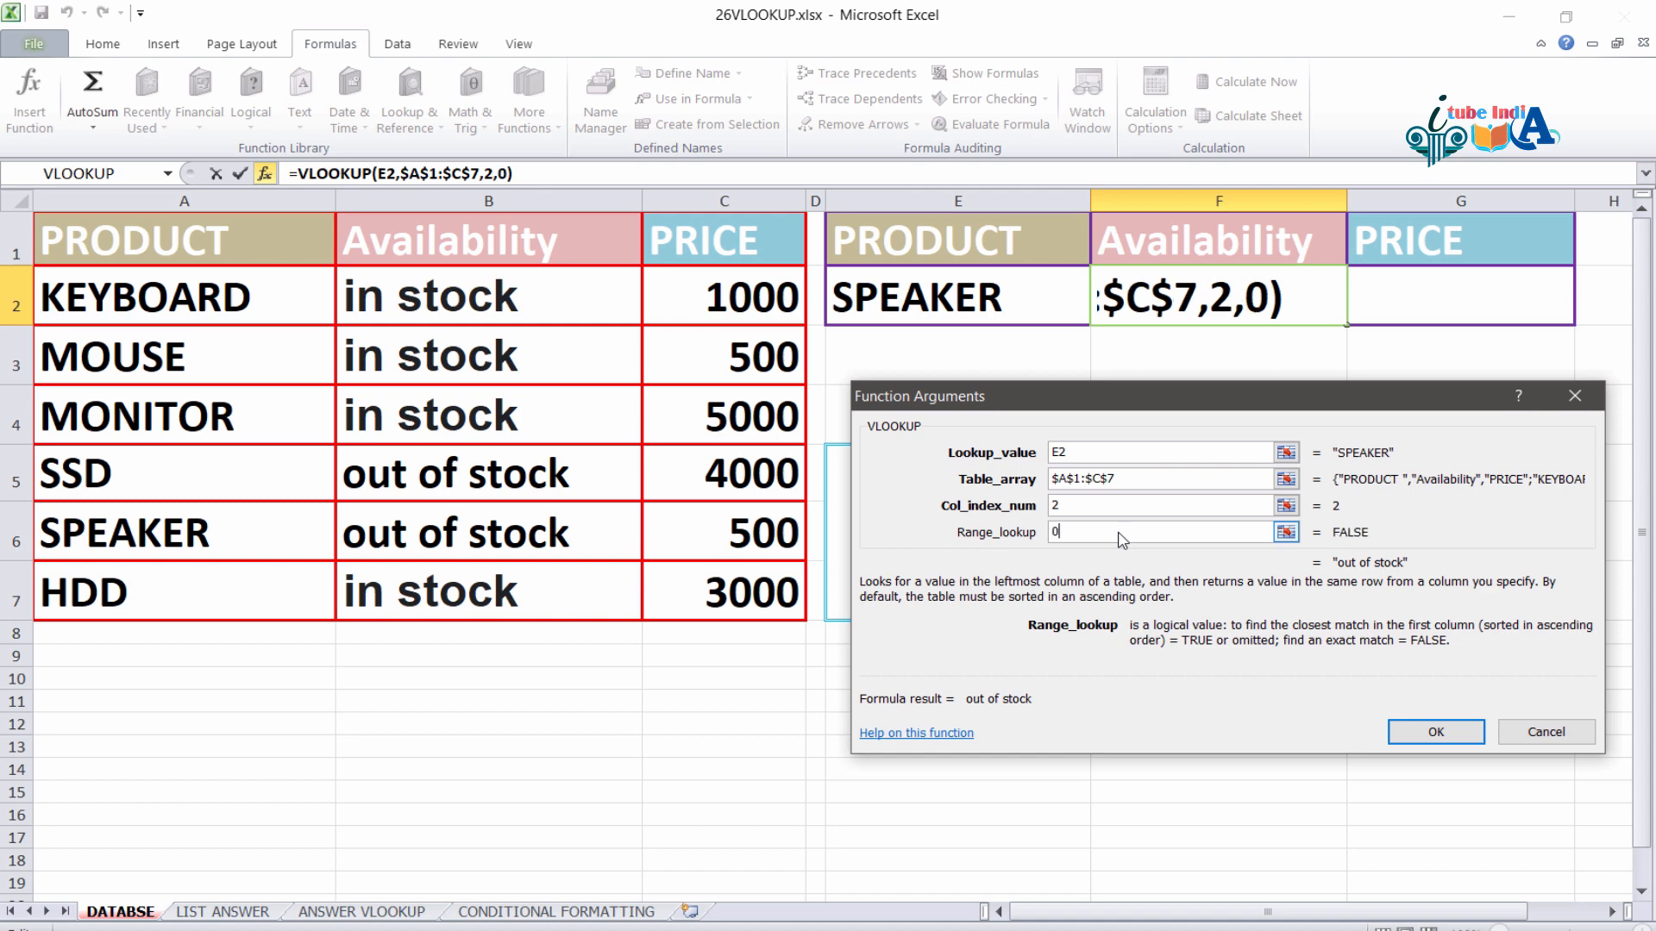
click(1445, 735)
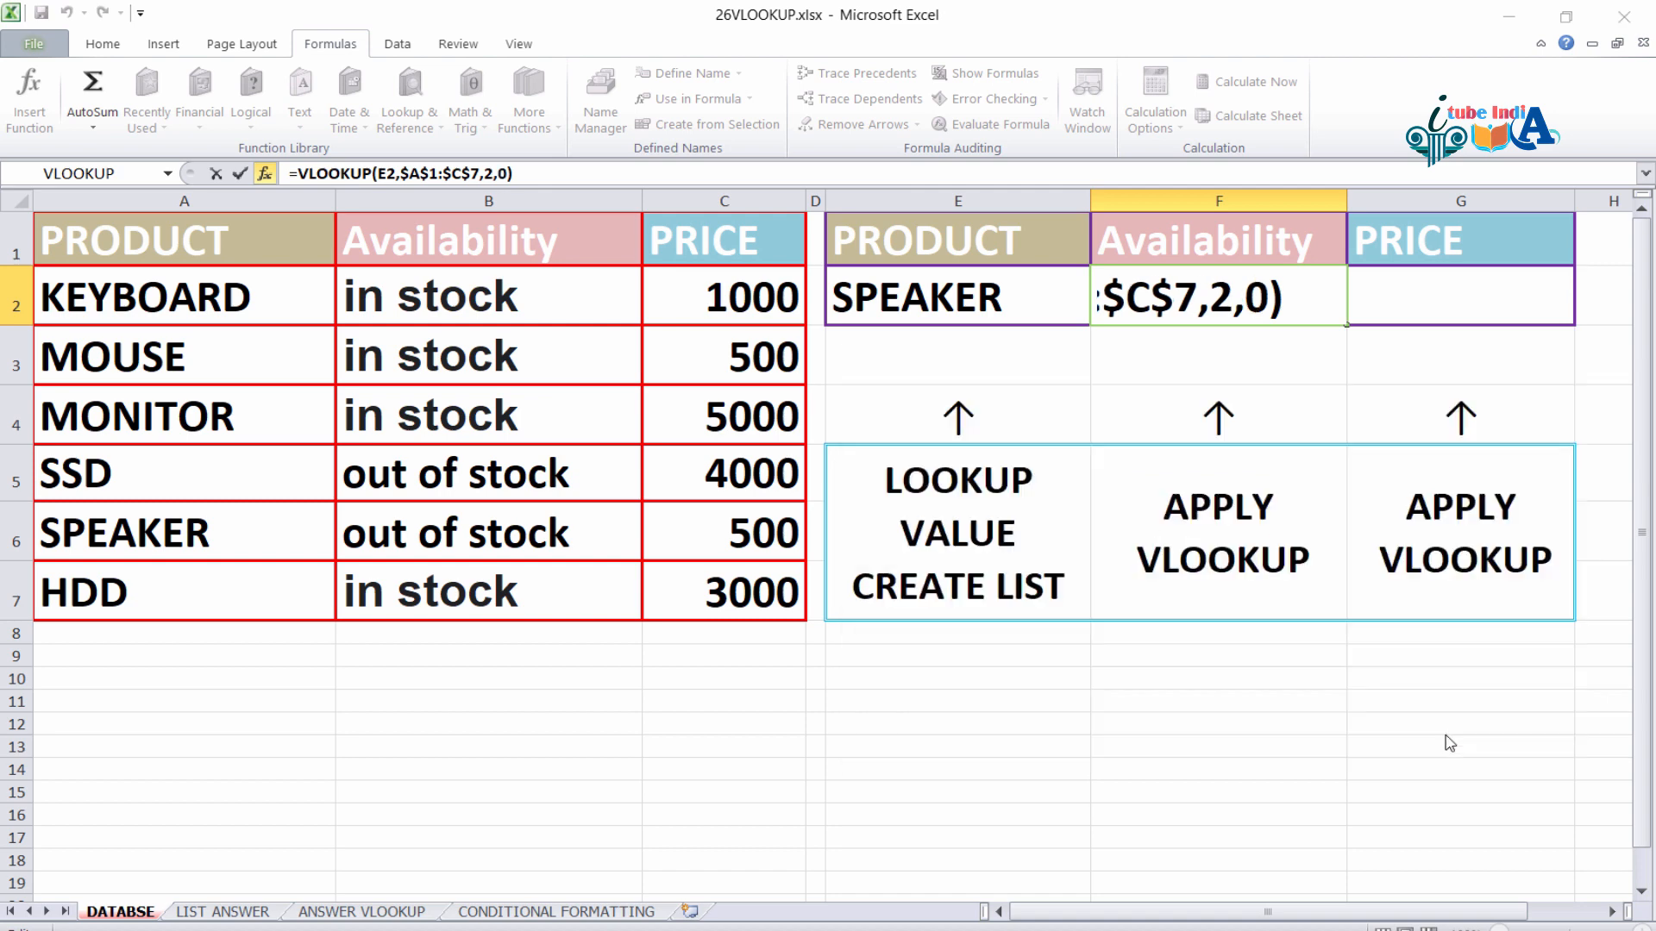
- Test the Availability lookup by choosing KEYBOARD in E2's drop-down list and switching back to SPEAKER
click(1002, 309)
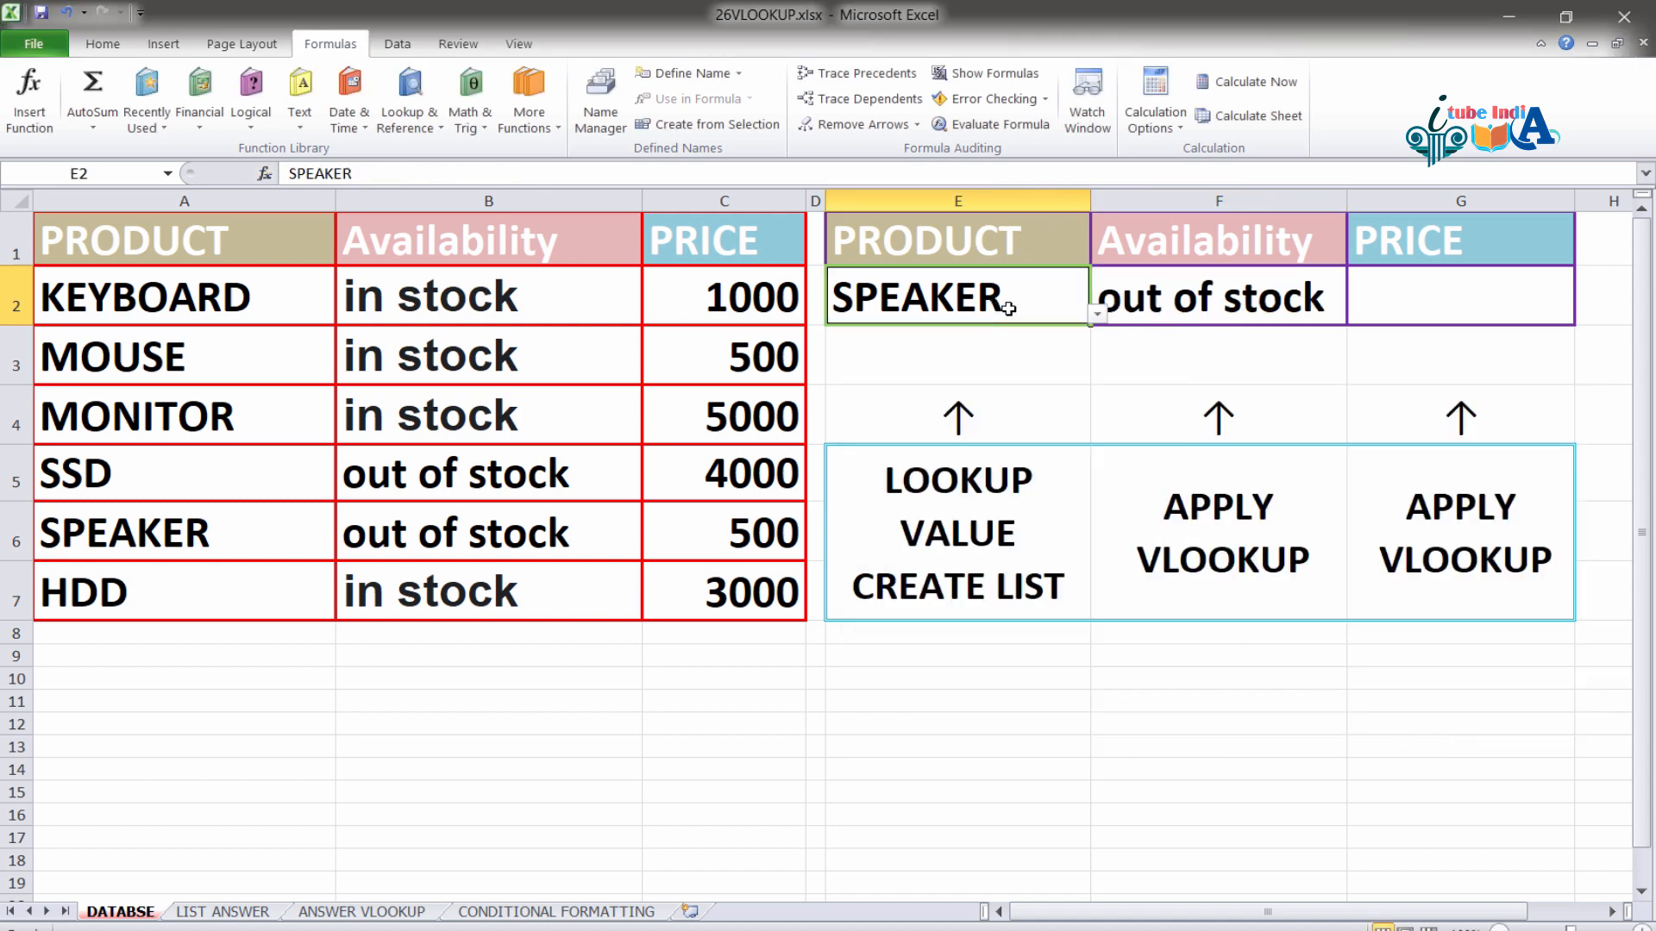
click(1095, 316)
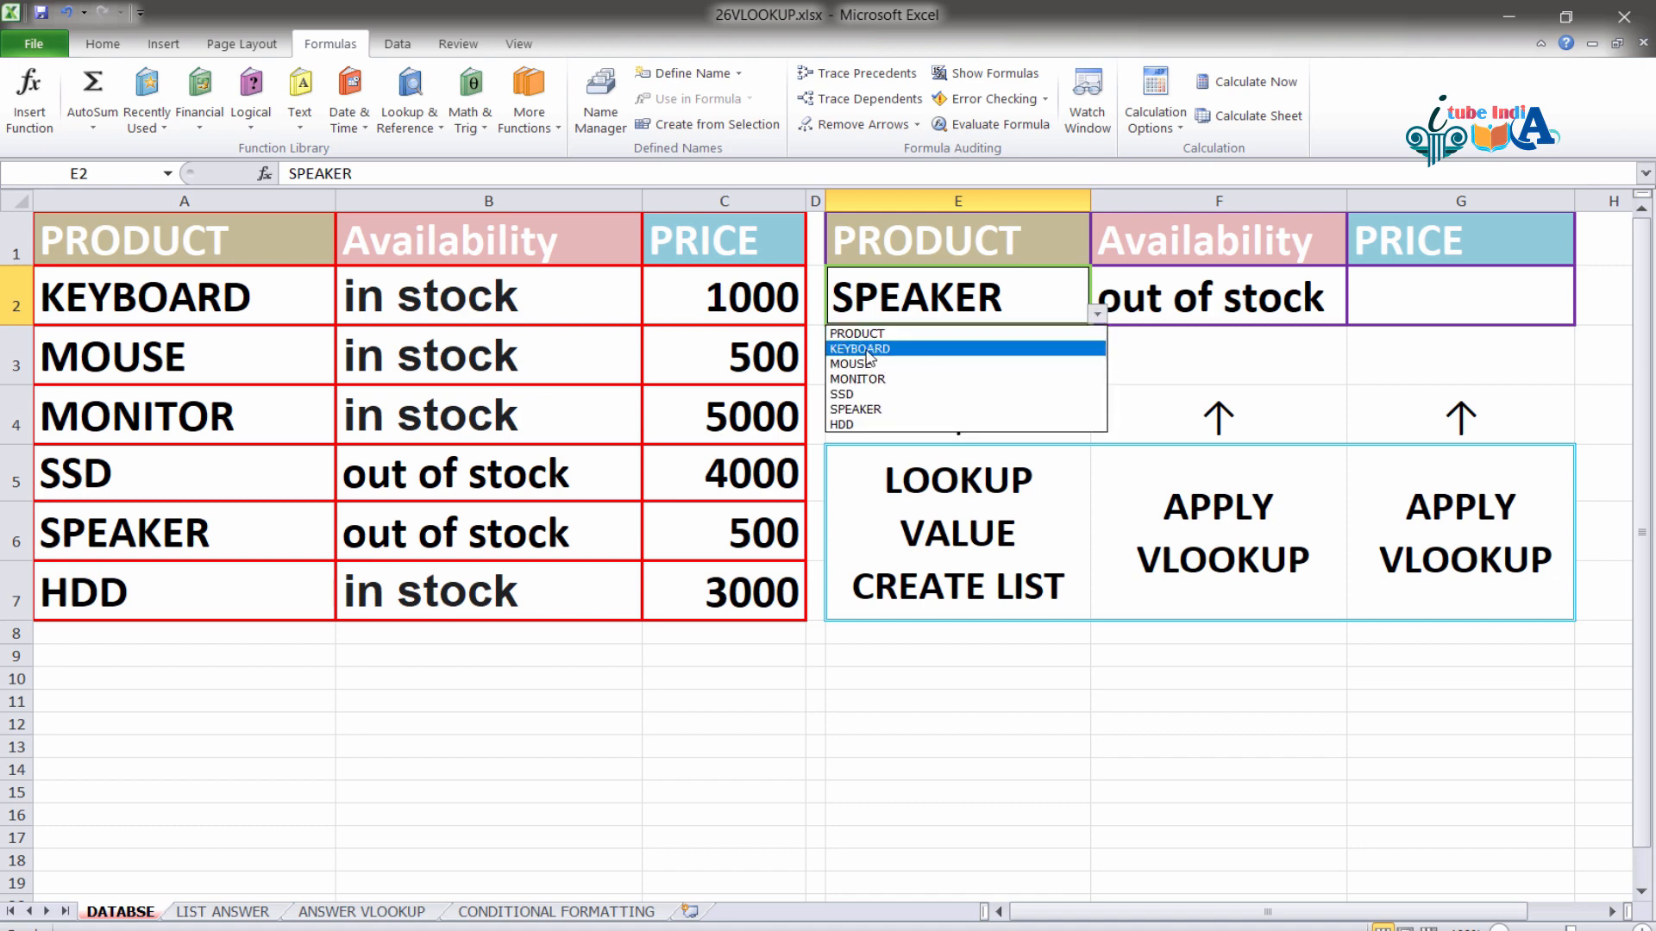
click(927, 338)
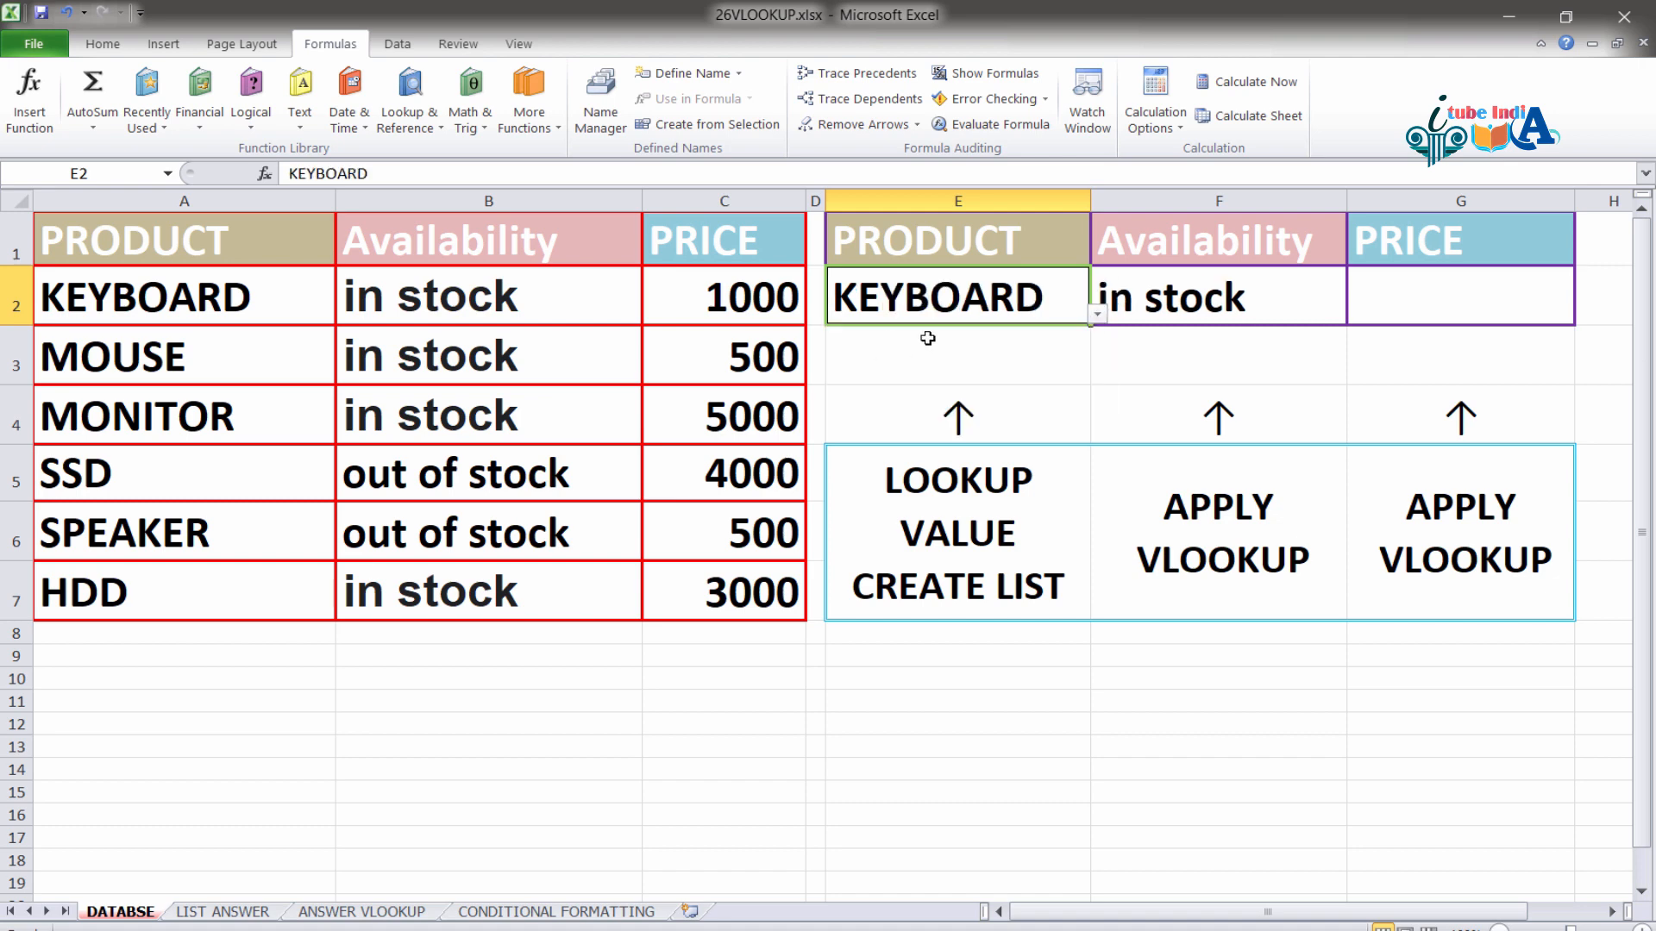
click(1174, 294)
click(989, 287)
click(1096, 312)
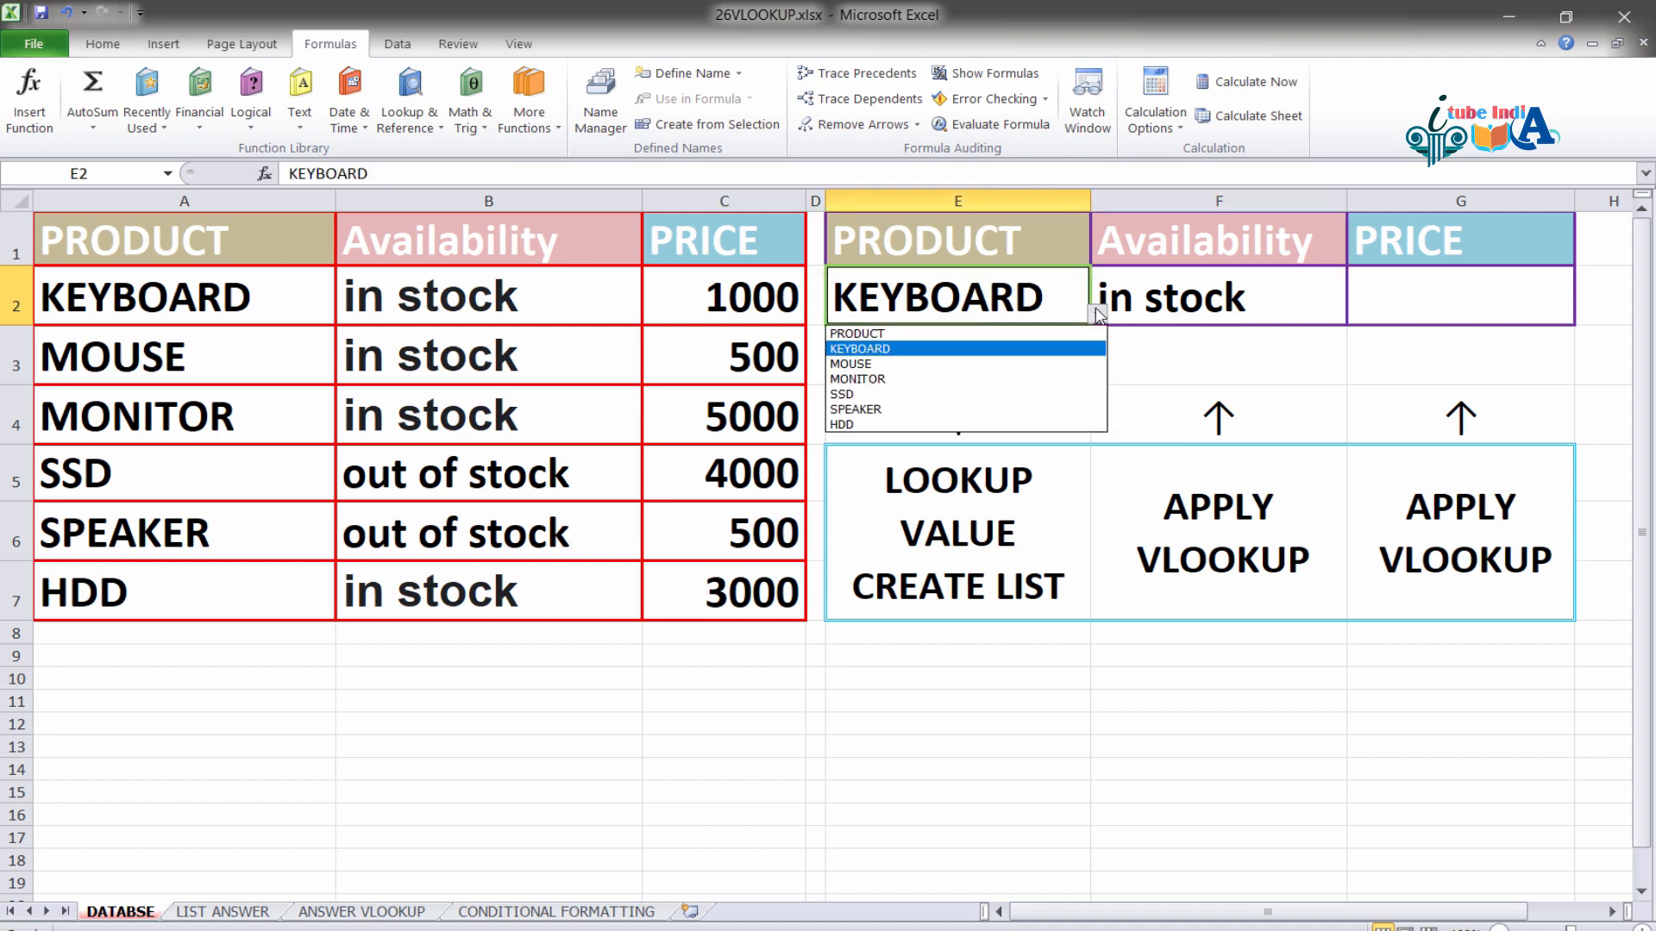
click(875, 414)
- Insert a VLOOKUP function in the Price cell G2 with E2 as its lookup value
click(1416, 310)
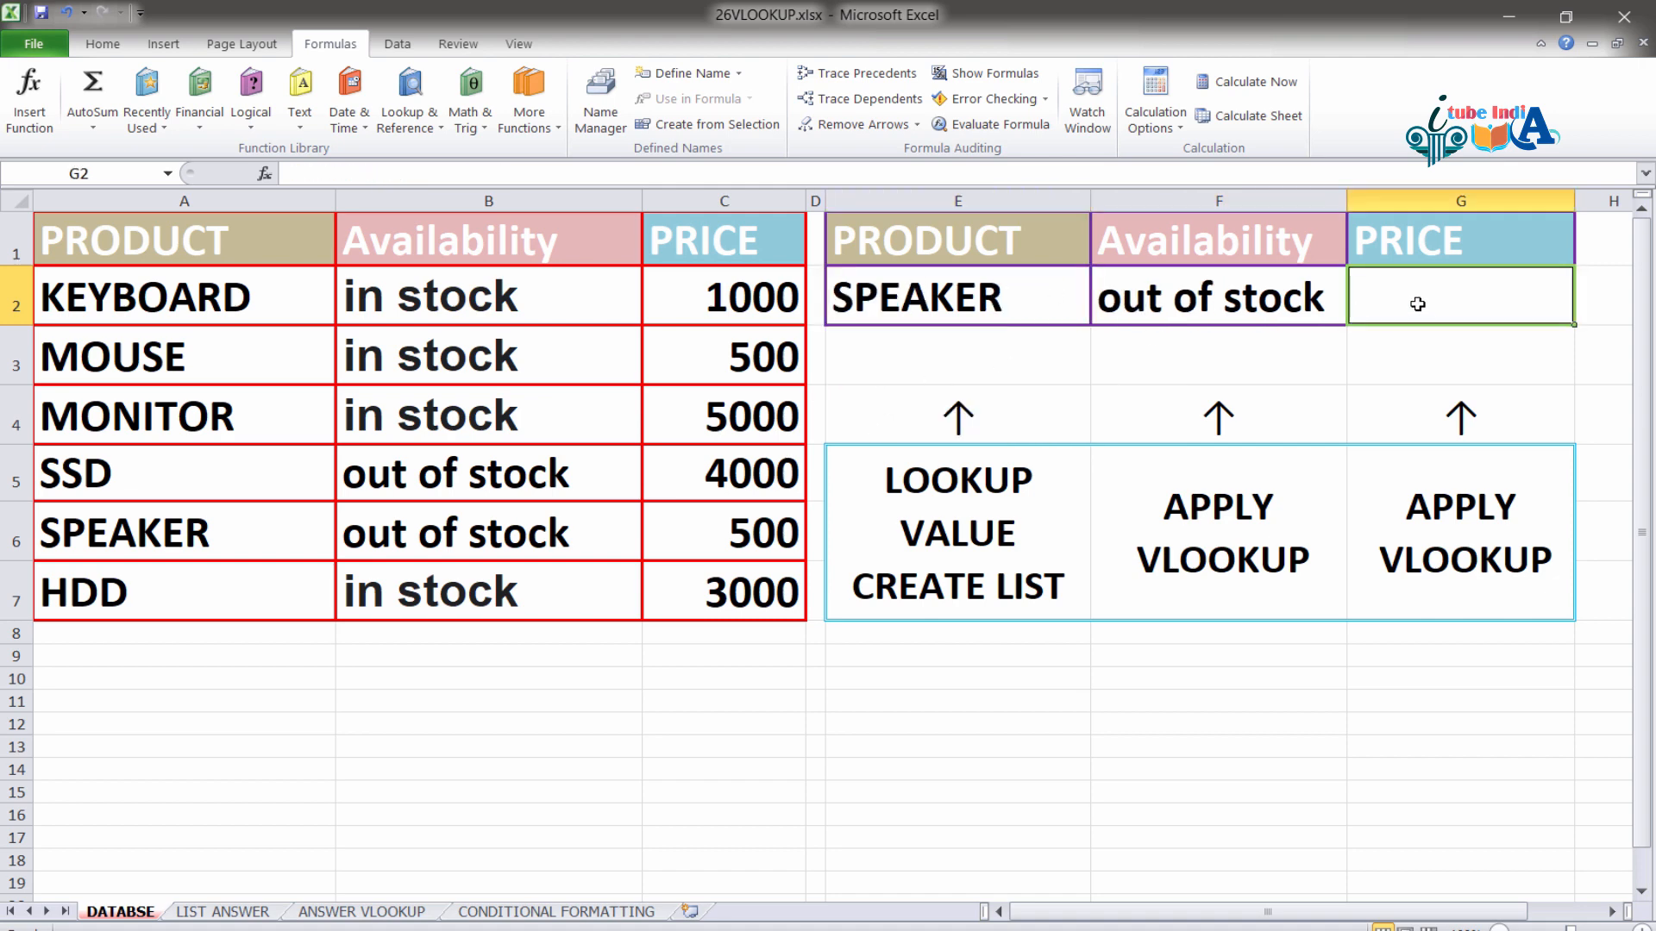
click(425, 117)
click(444, 602)
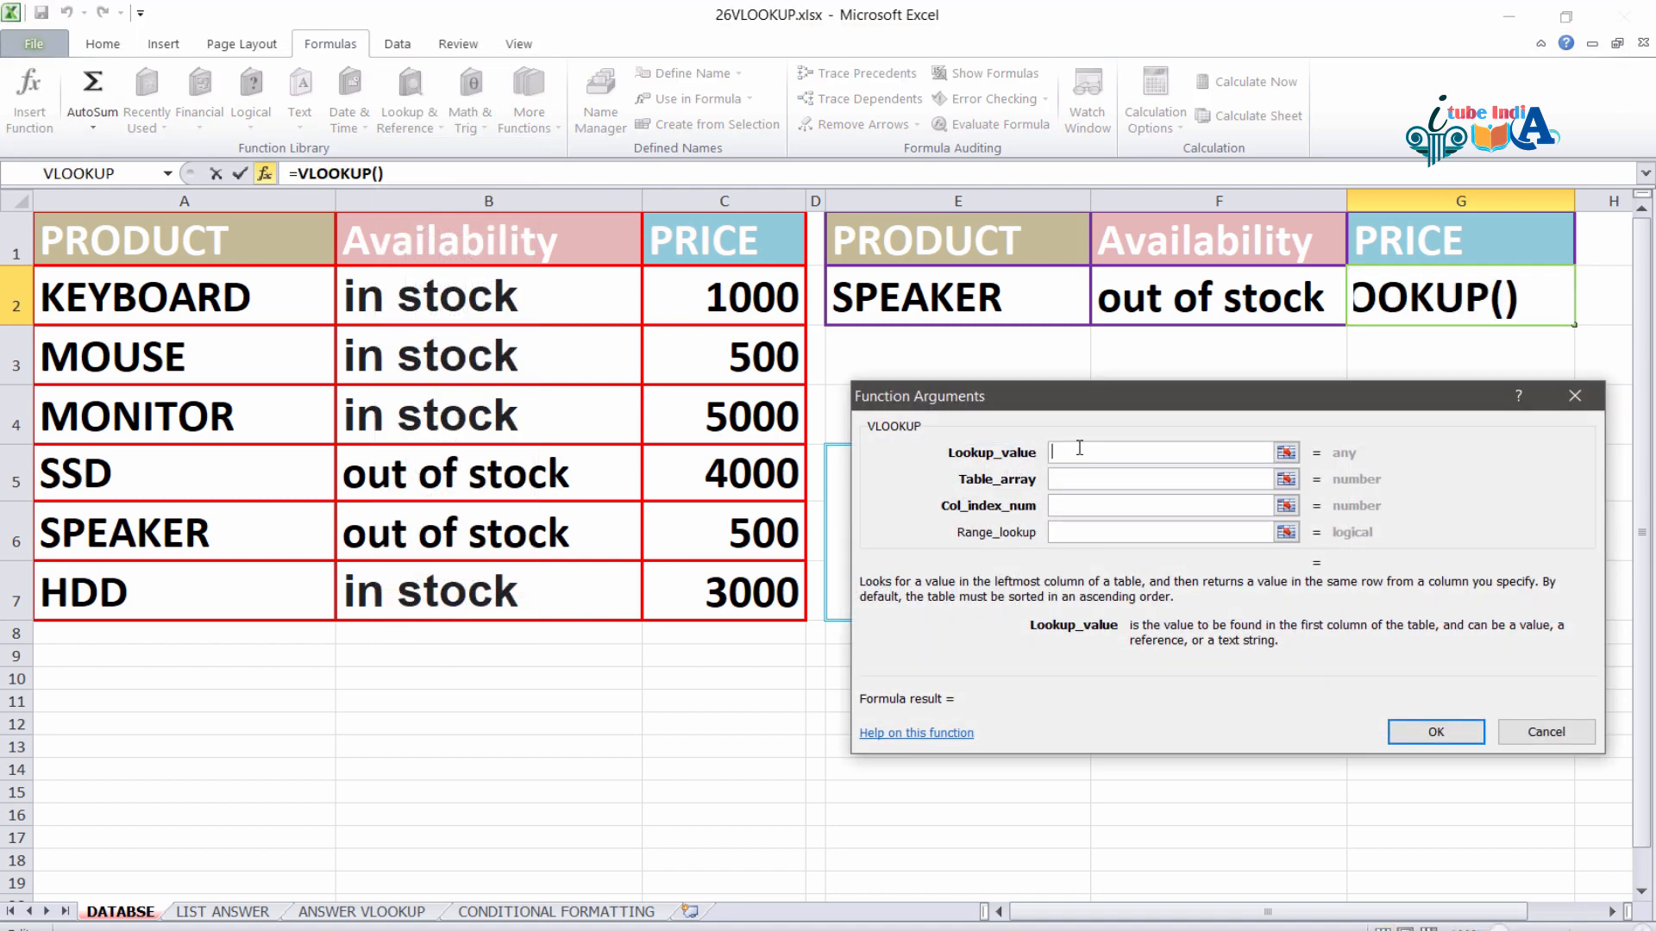
click(954, 297)
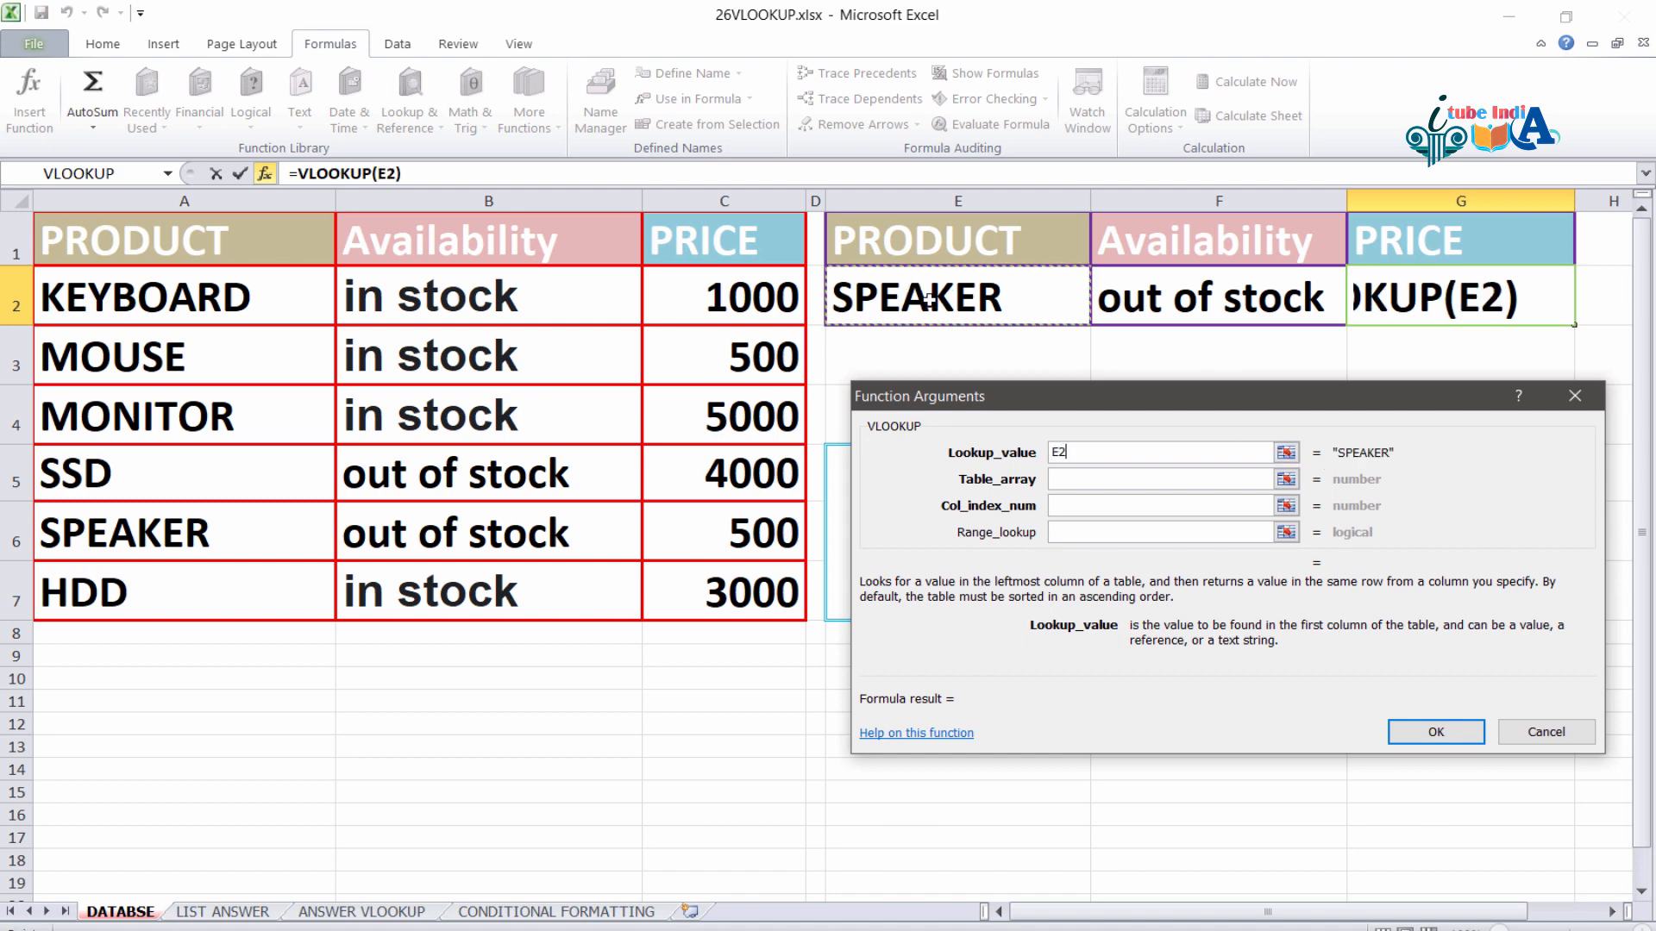
- Set the Price lookup's table array to the product table as the absolute reference $A$1:$C$7
click(1153, 480)
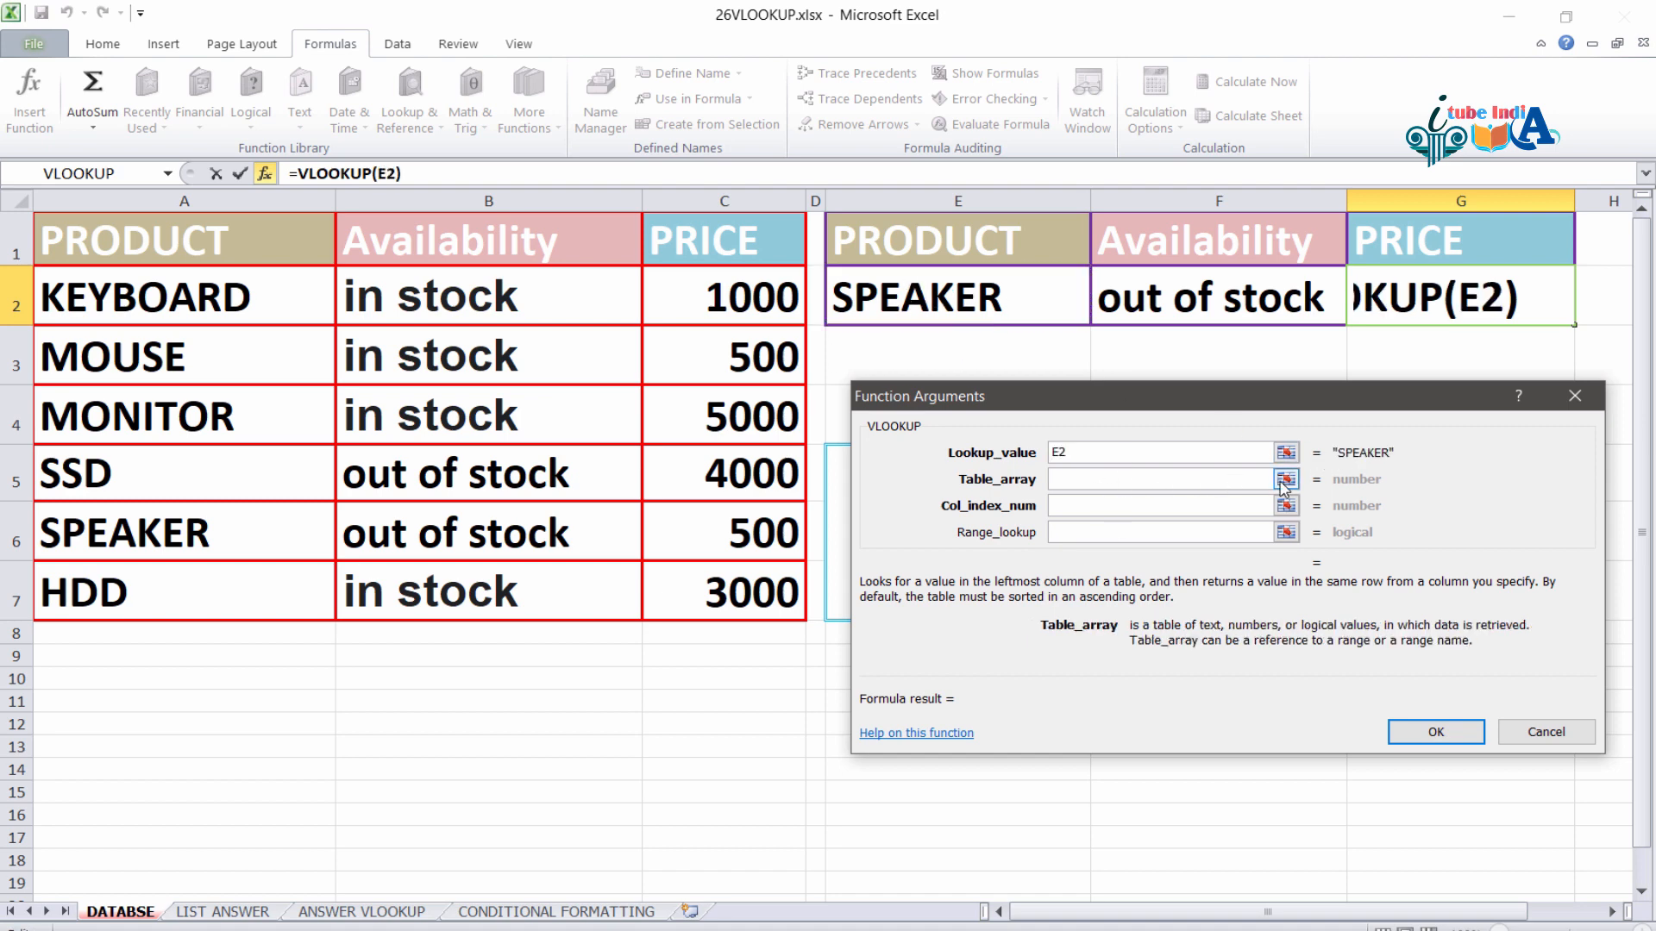
drag(67, 250, 694, 584)
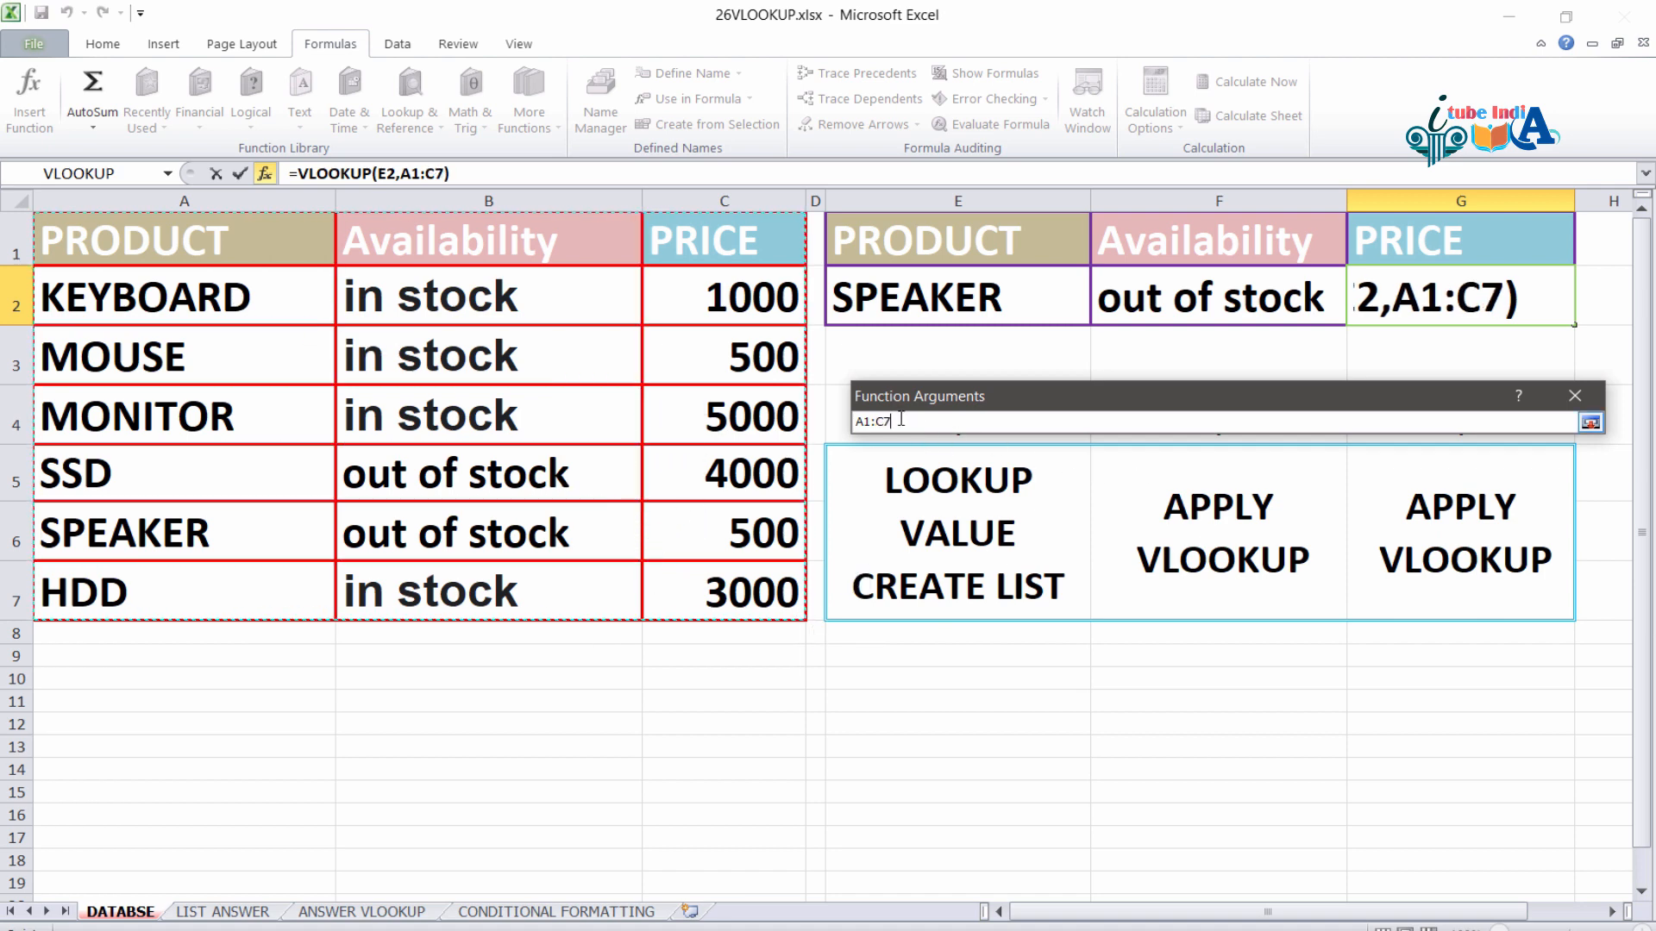
drag(889, 419, 774, 412)
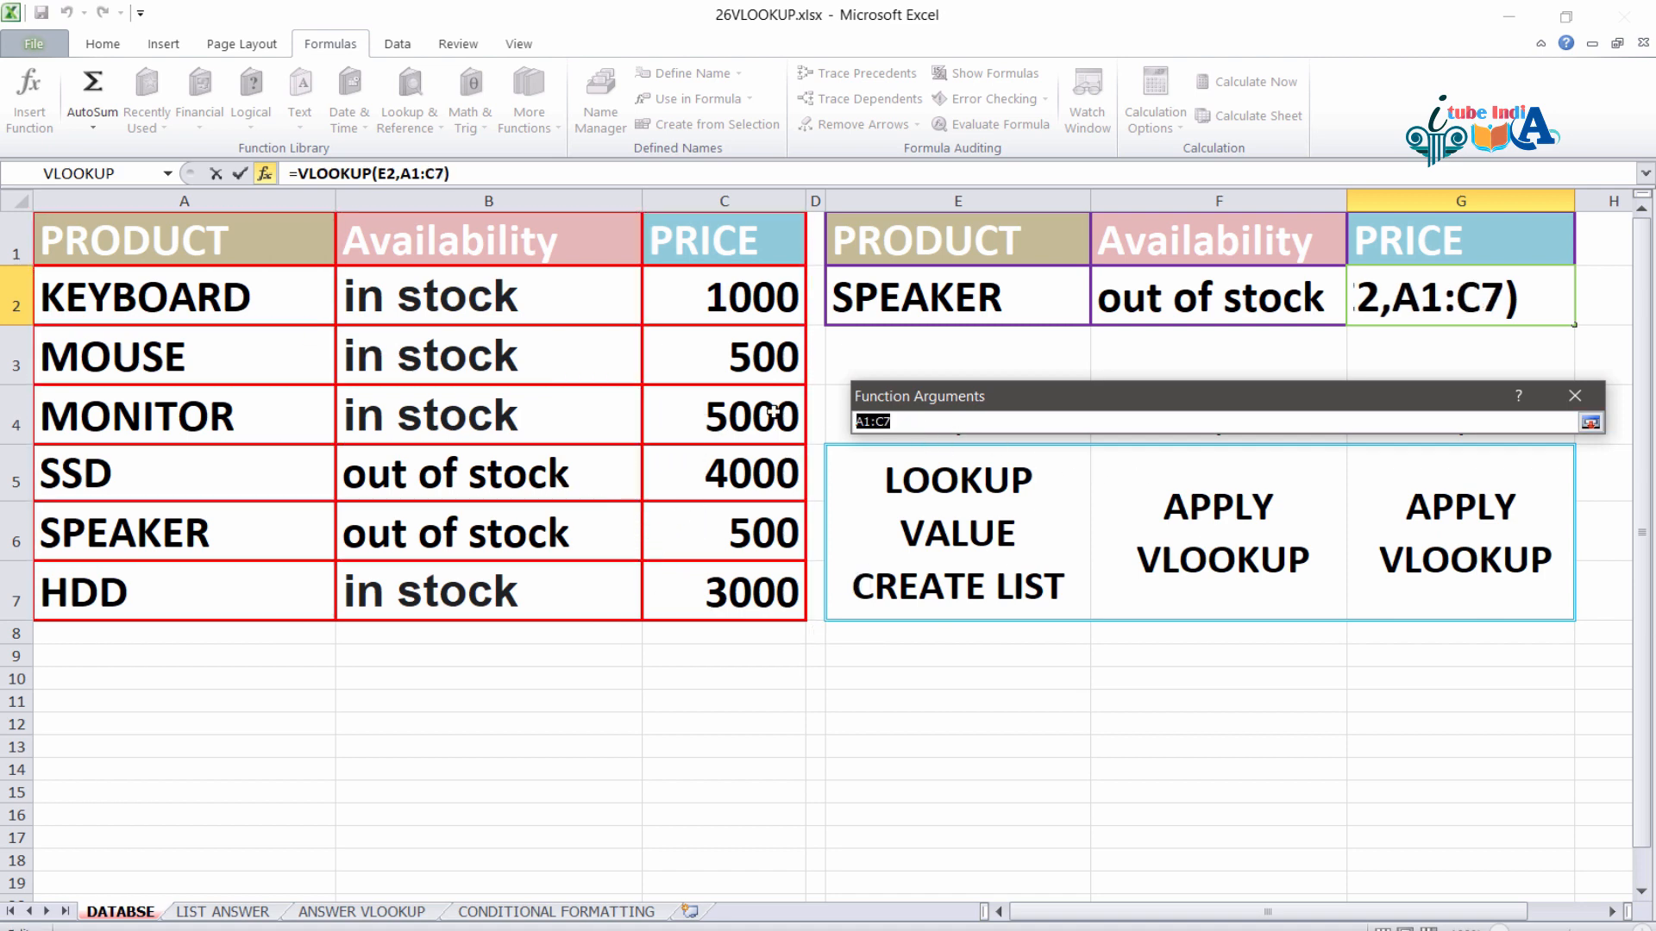
key(F4)
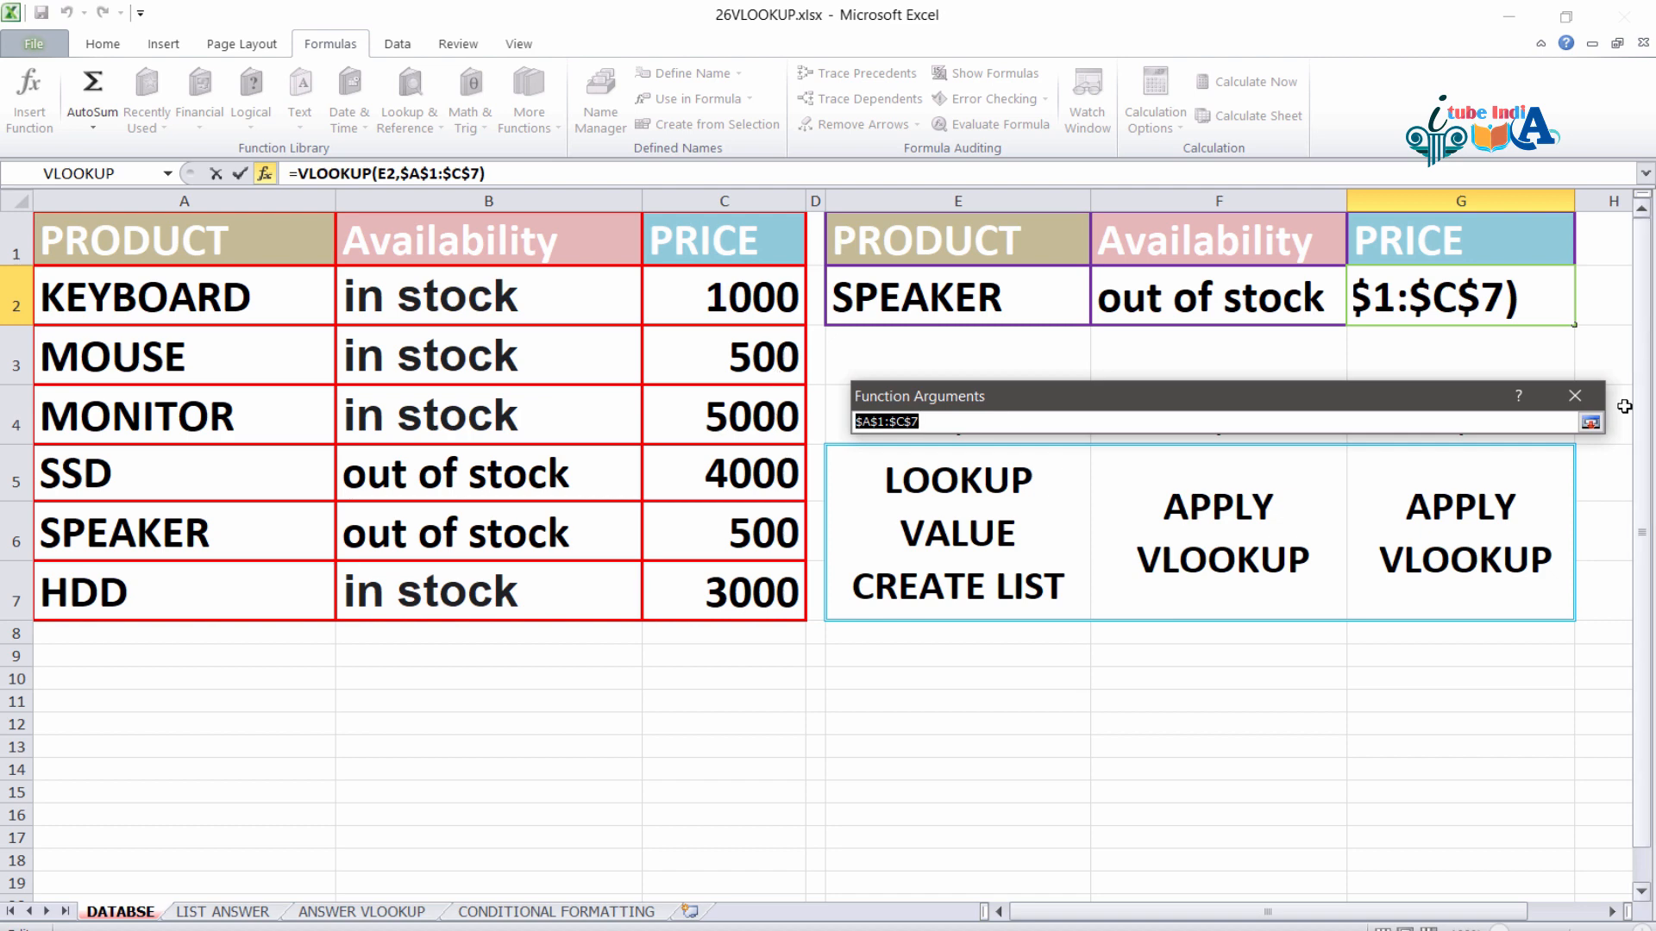
click(1589, 421)
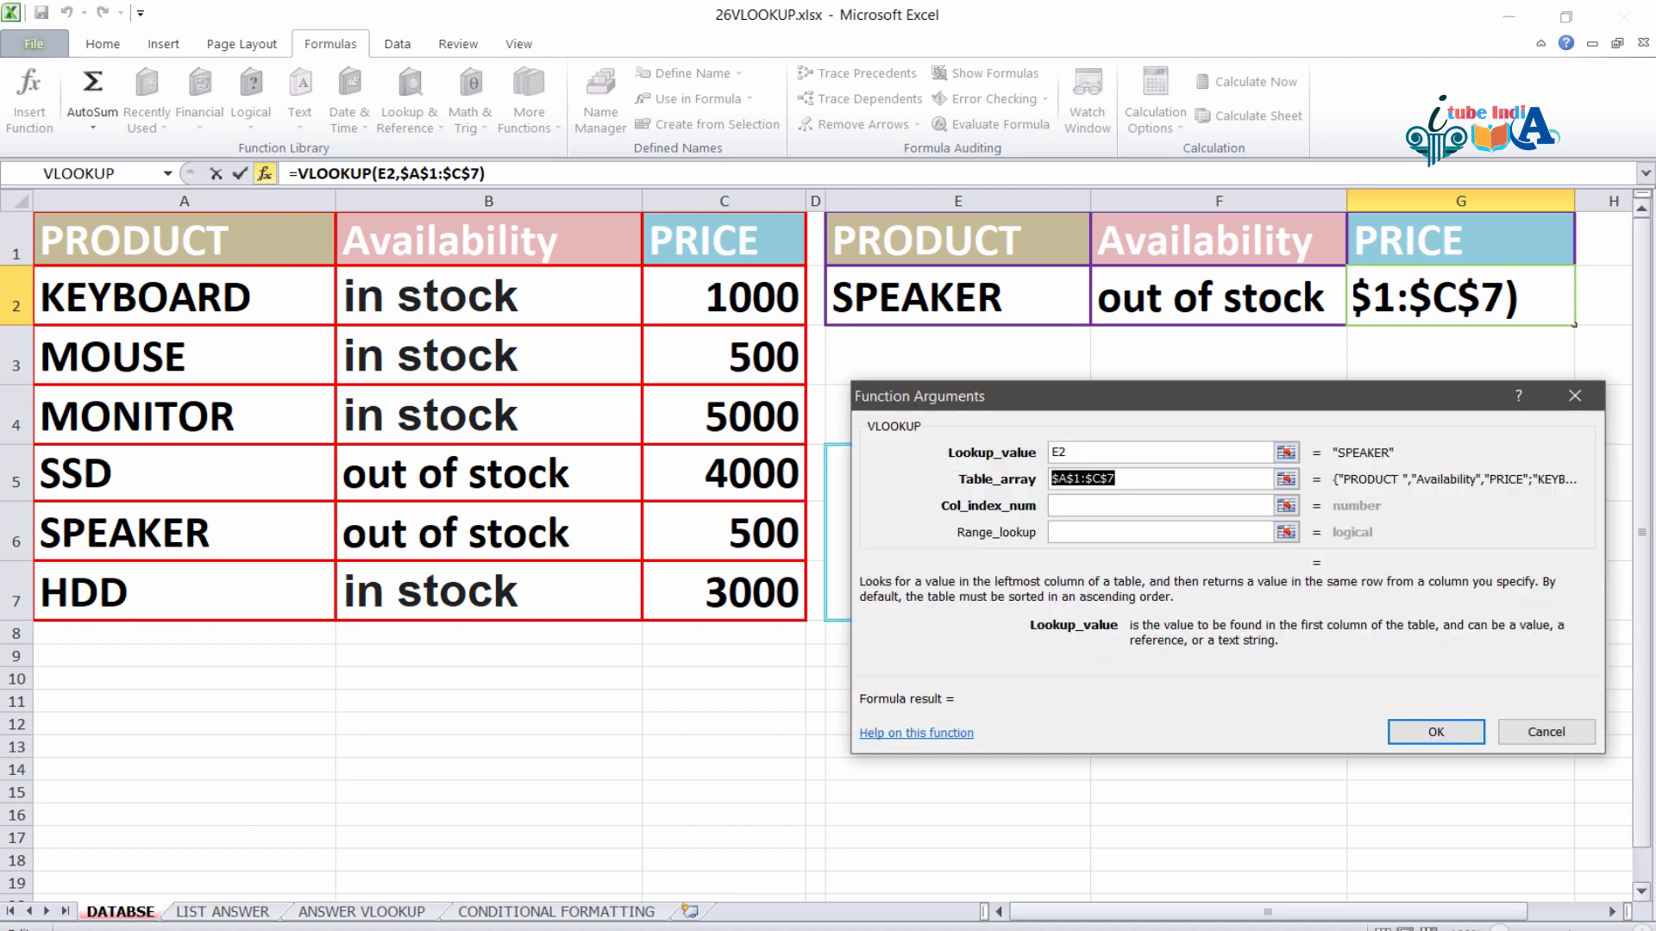
- Set the column index to 3 and the range lookup to 0, and apply the Price formula
click(1103, 504)
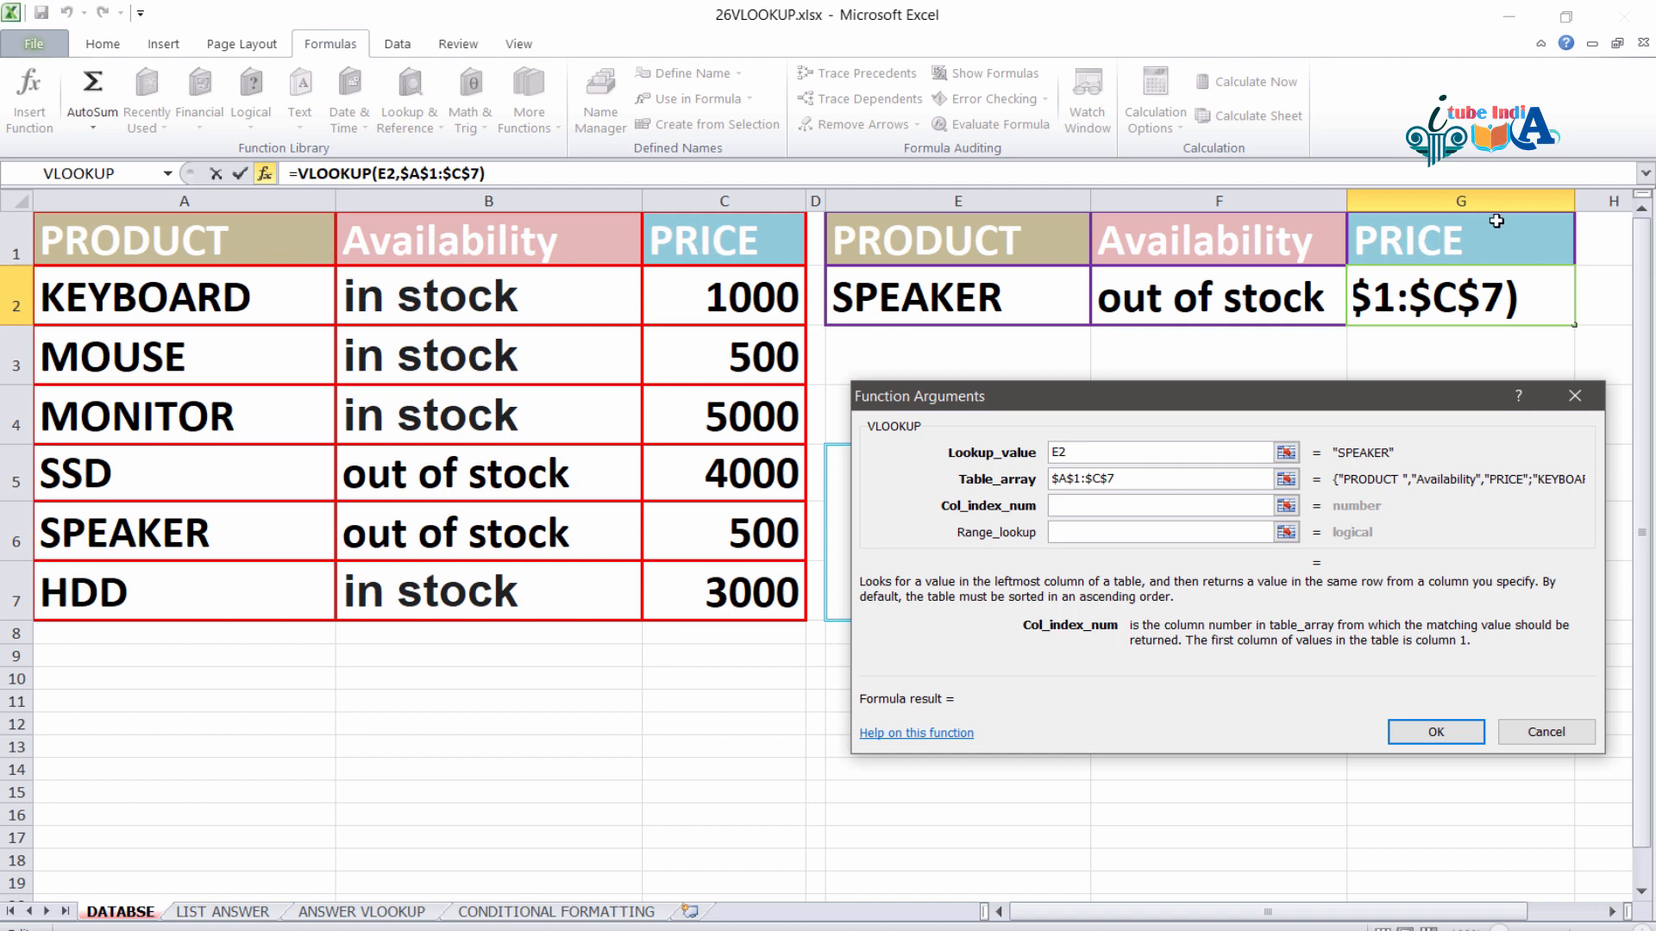
text(3)
click(1079, 531)
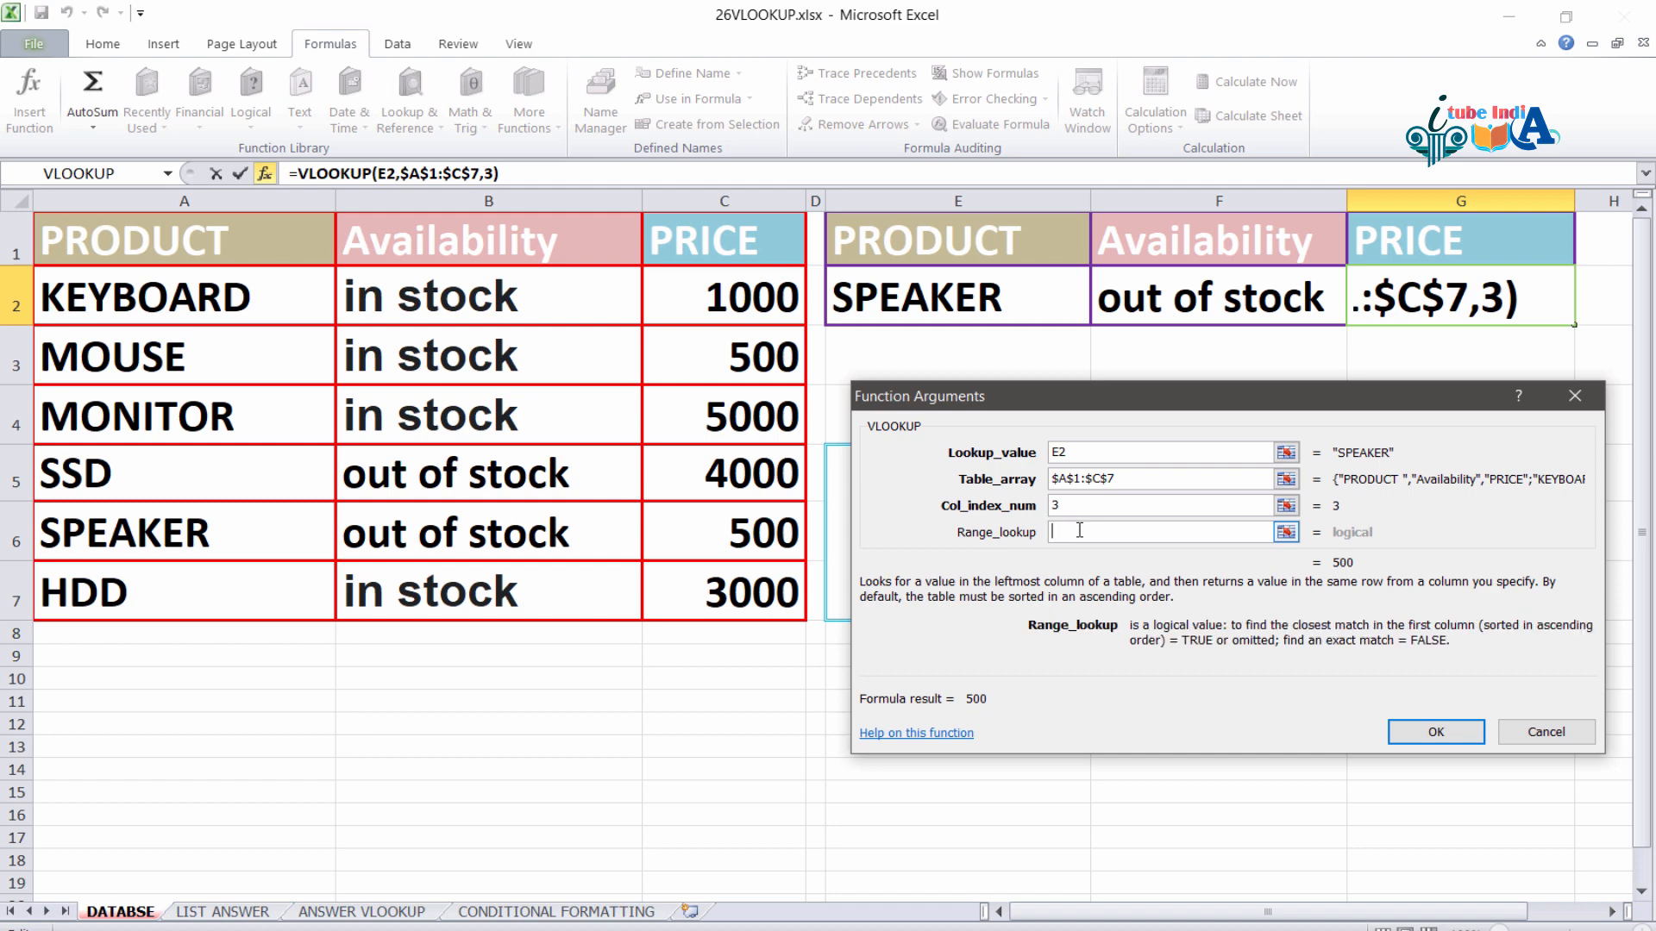
text(0)
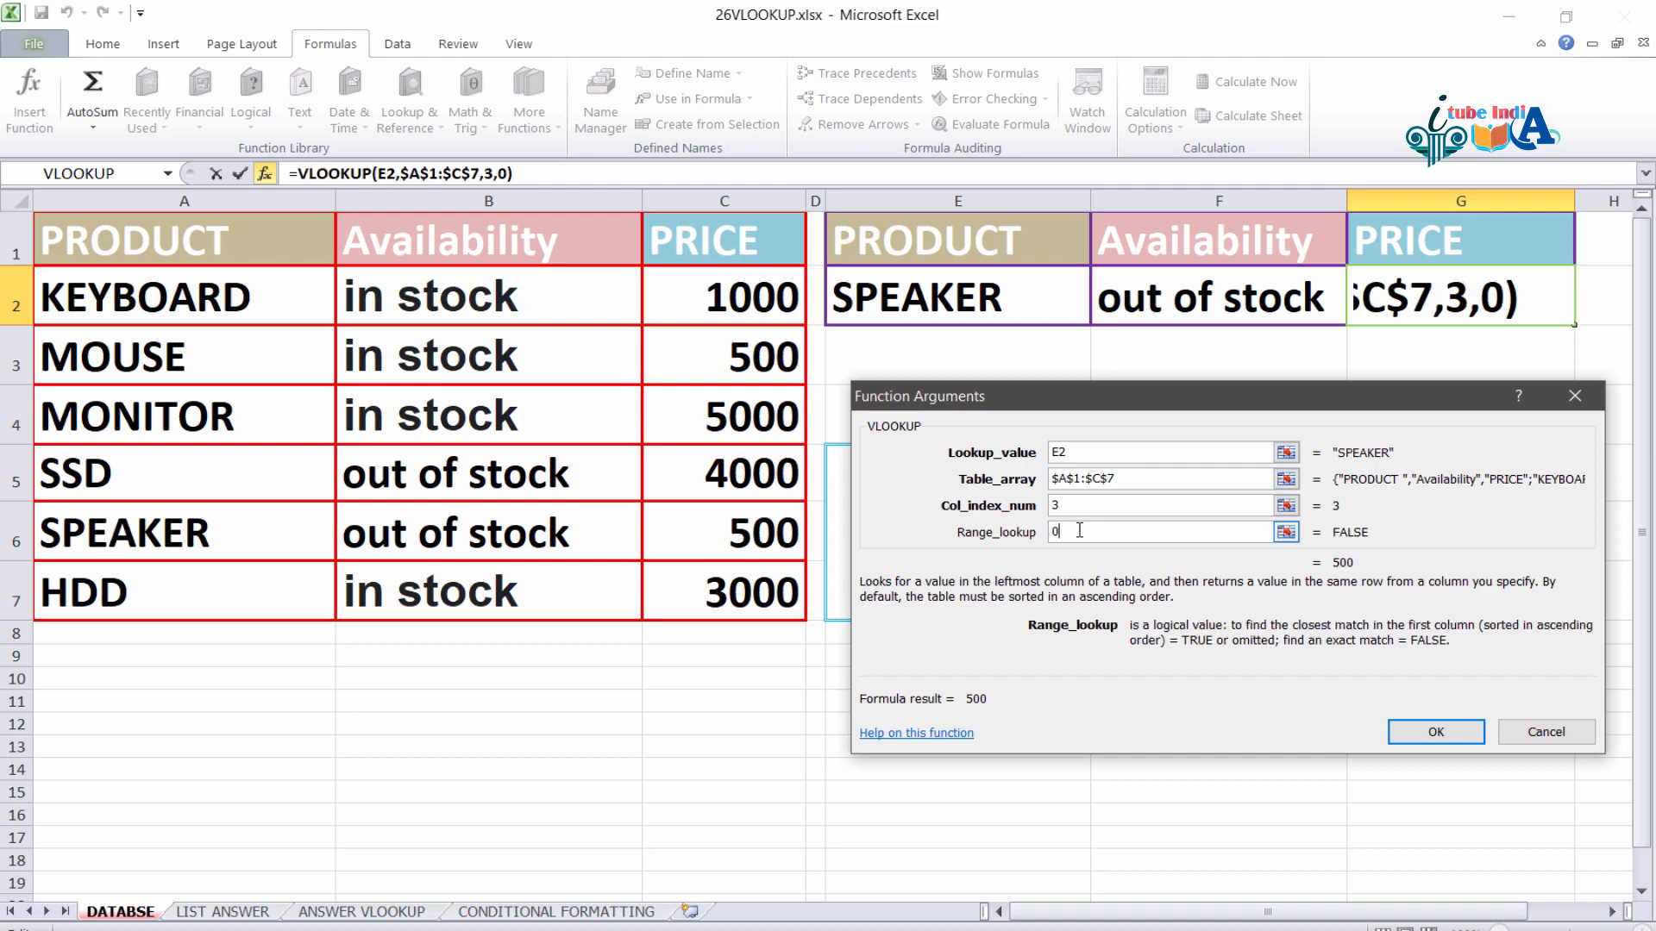
click(1476, 739)
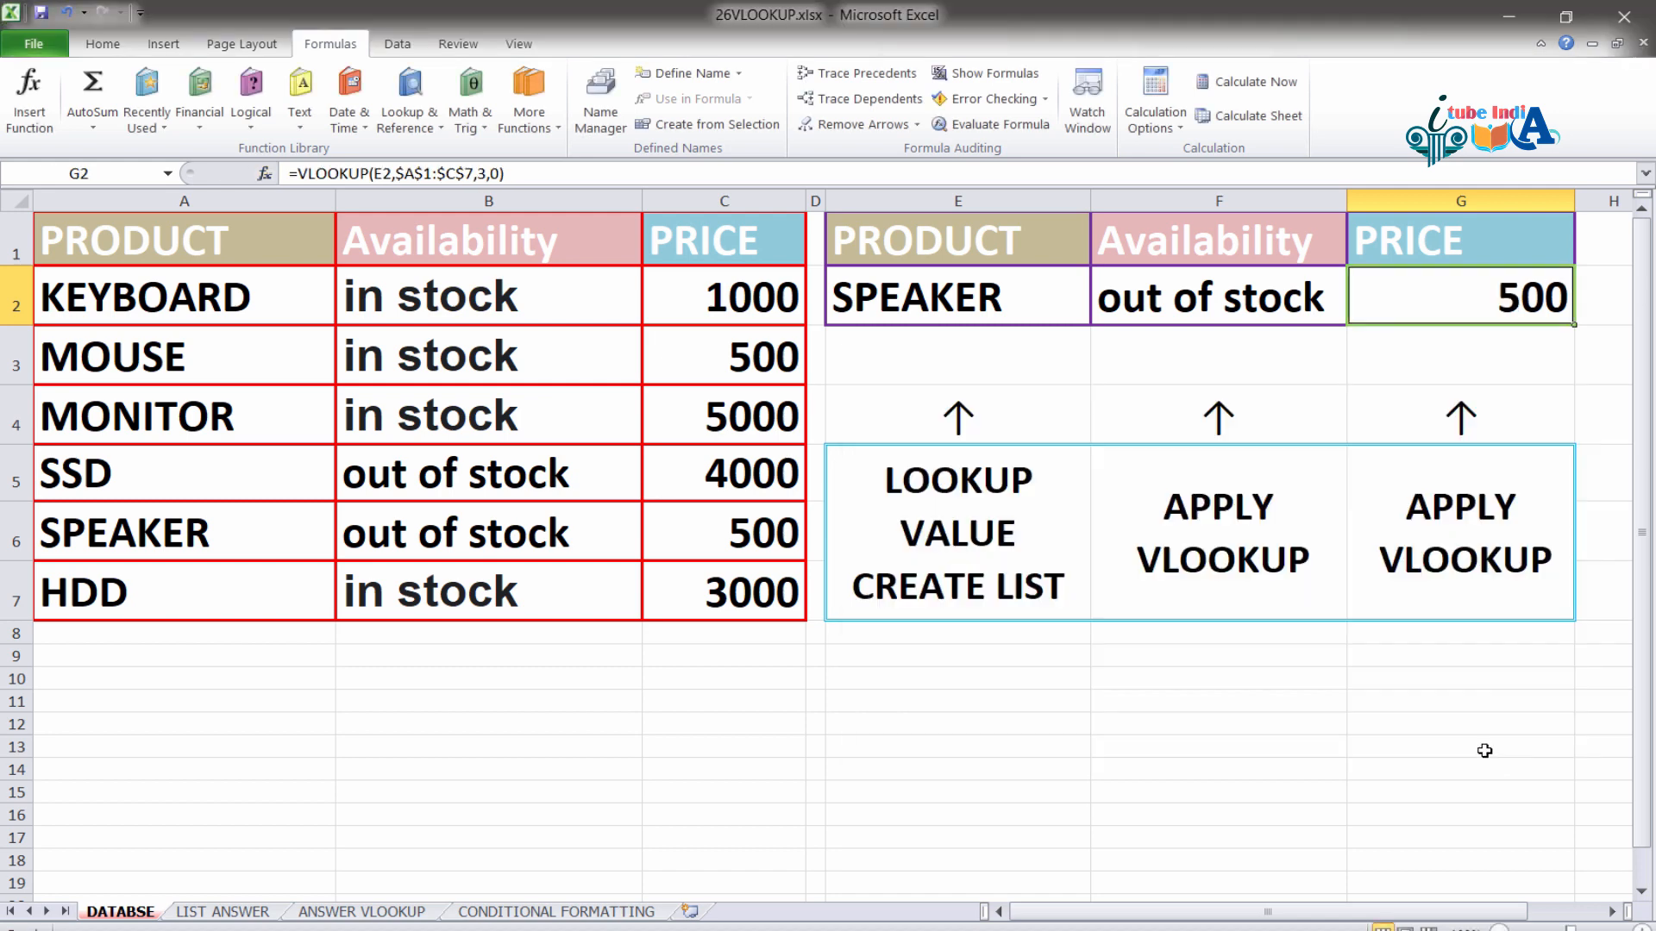
- Check the Availability and Price result cells, and choose MONITOR in E2's drop-down list to test both lookups
click(986, 310)
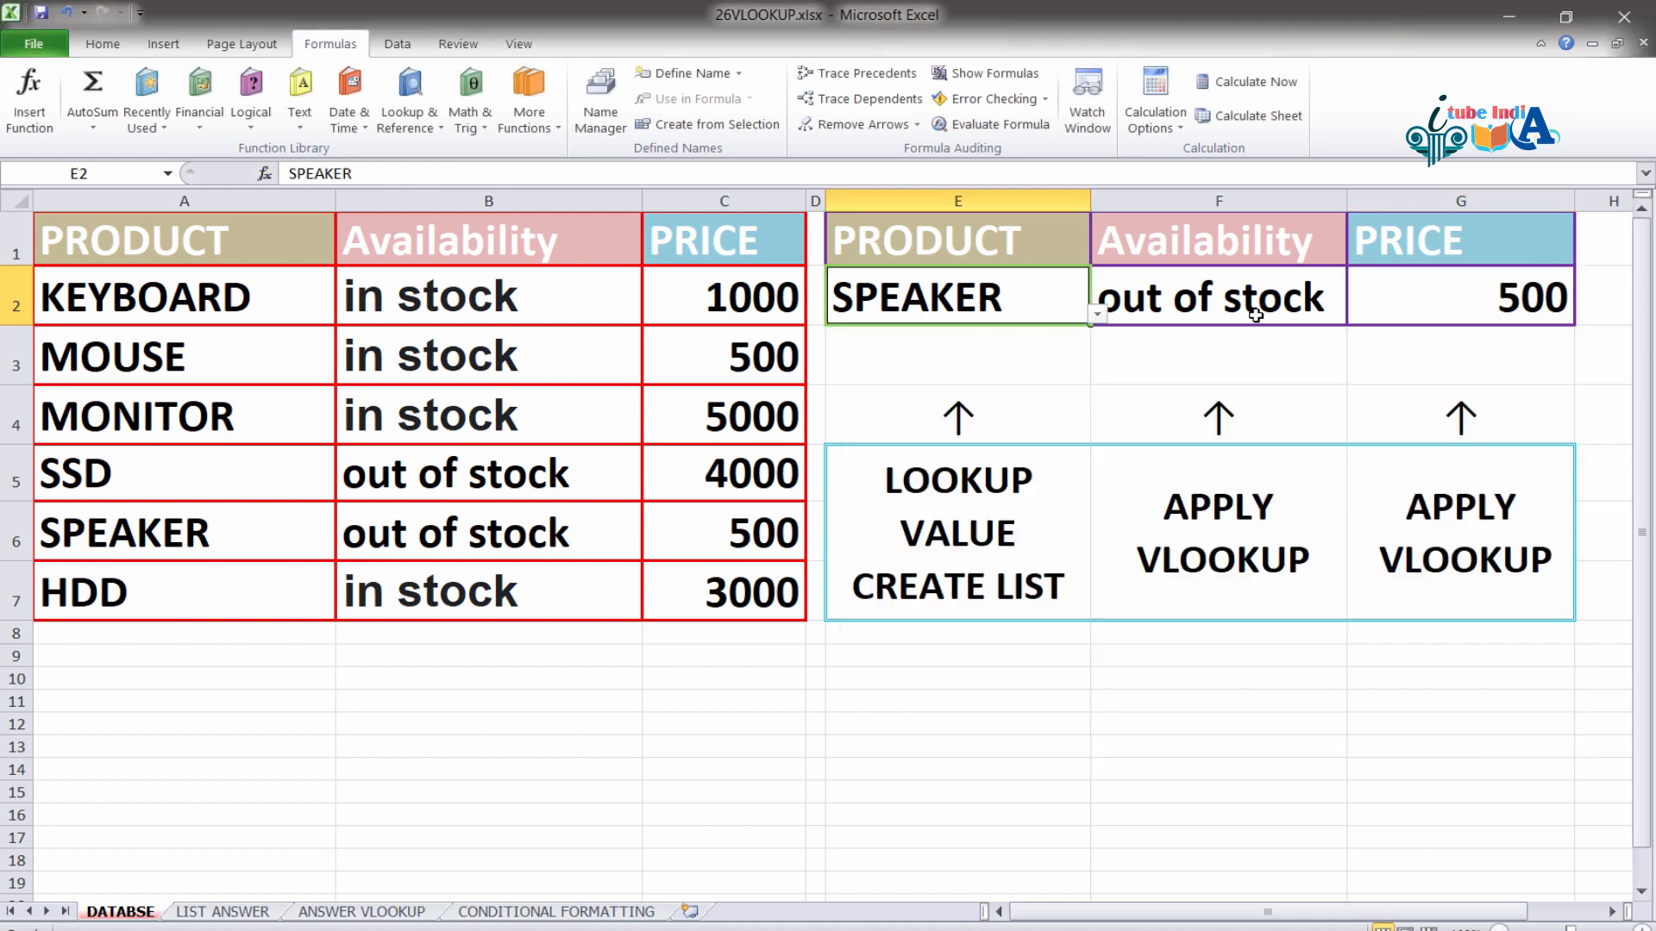
click(1256, 316)
click(1515, 315)
click(1071, 292)
click(1097, 315)
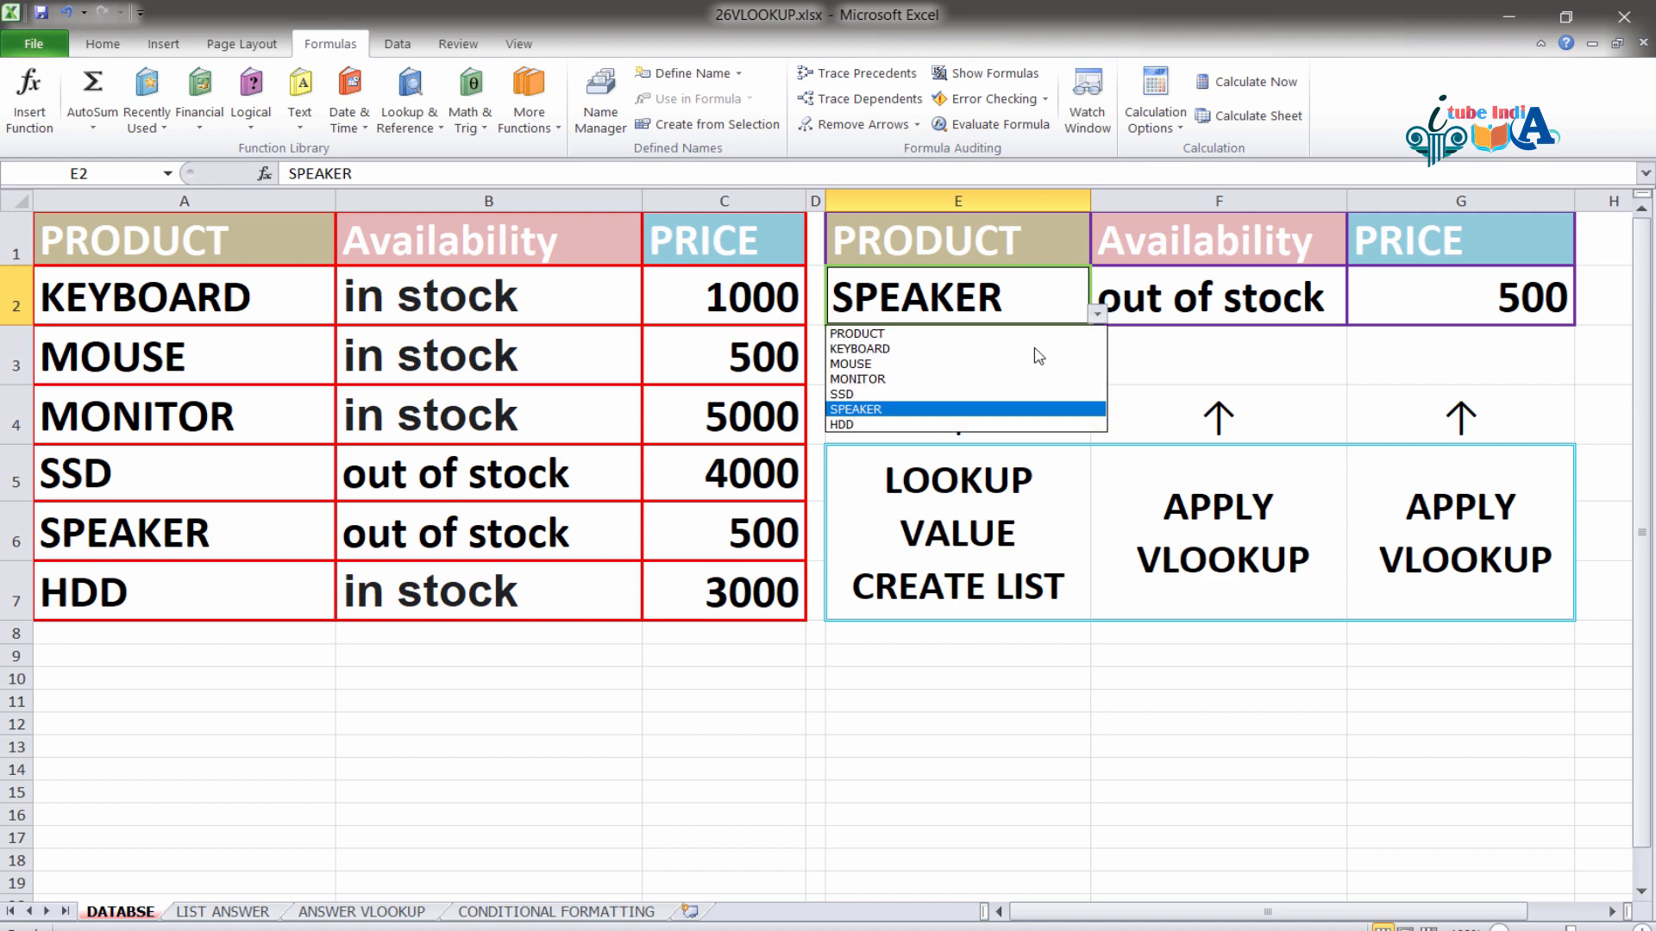
click(932, 379)
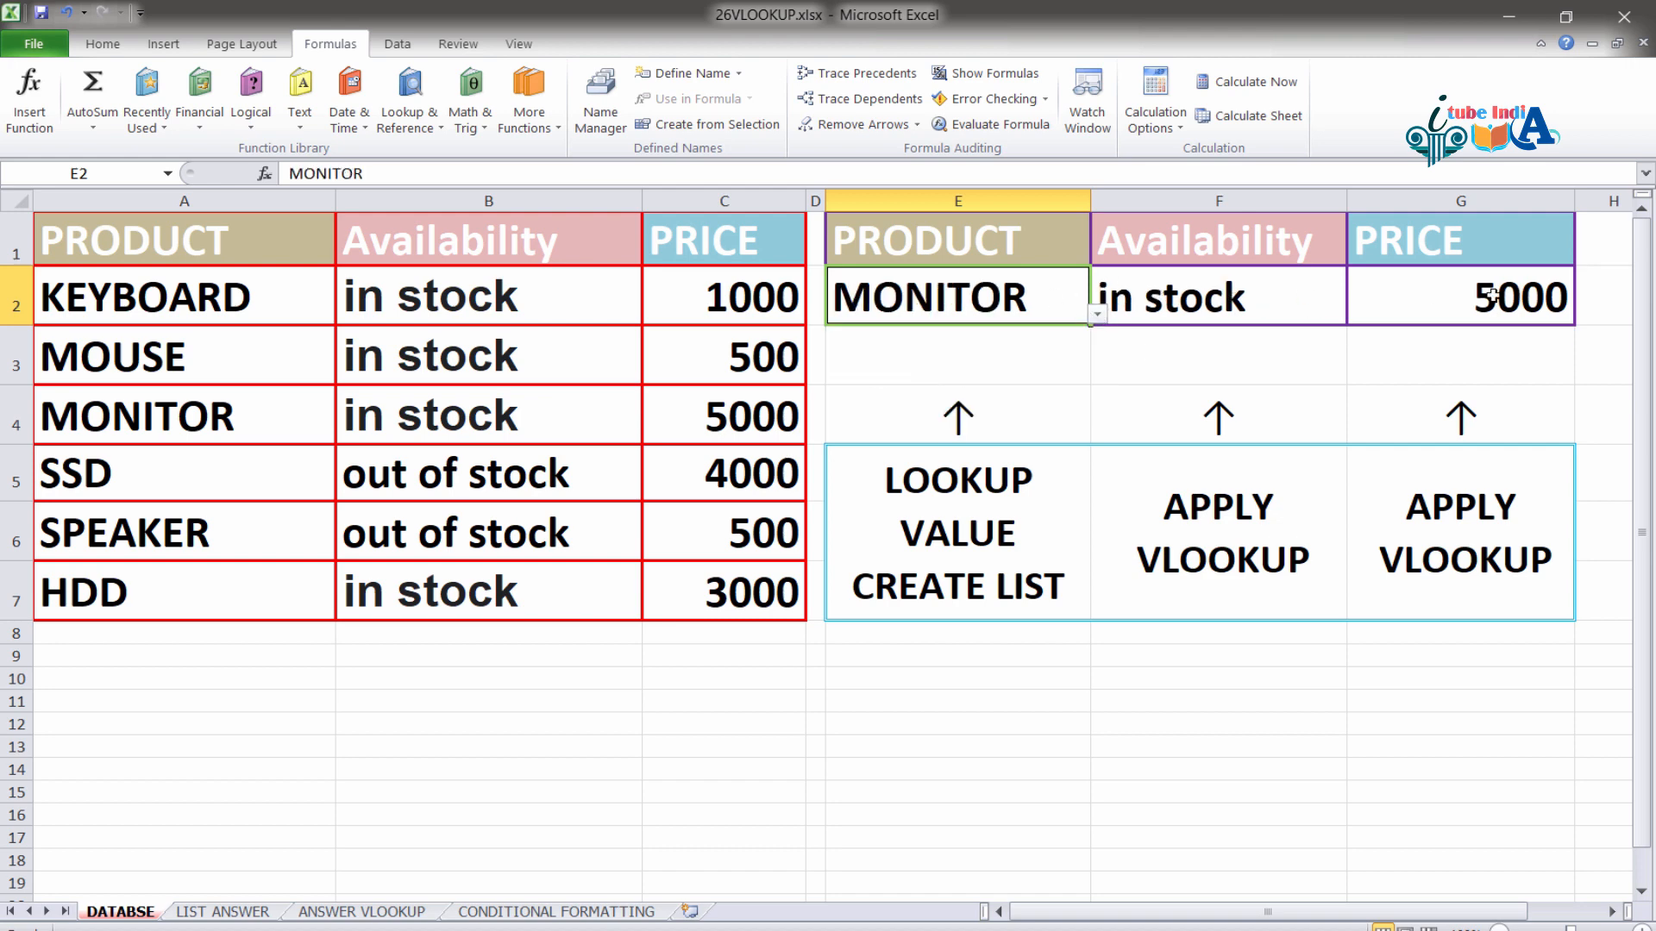